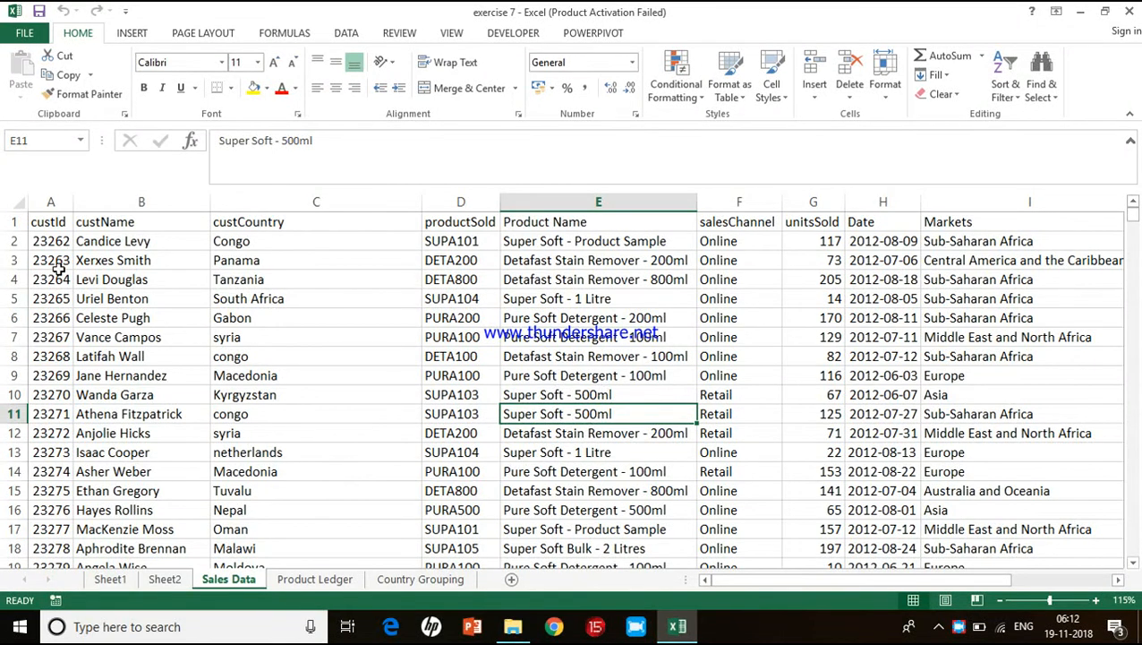
- Check the number of records in the custId column and look over all the Sales Data columns through Profit
click(62, 202)
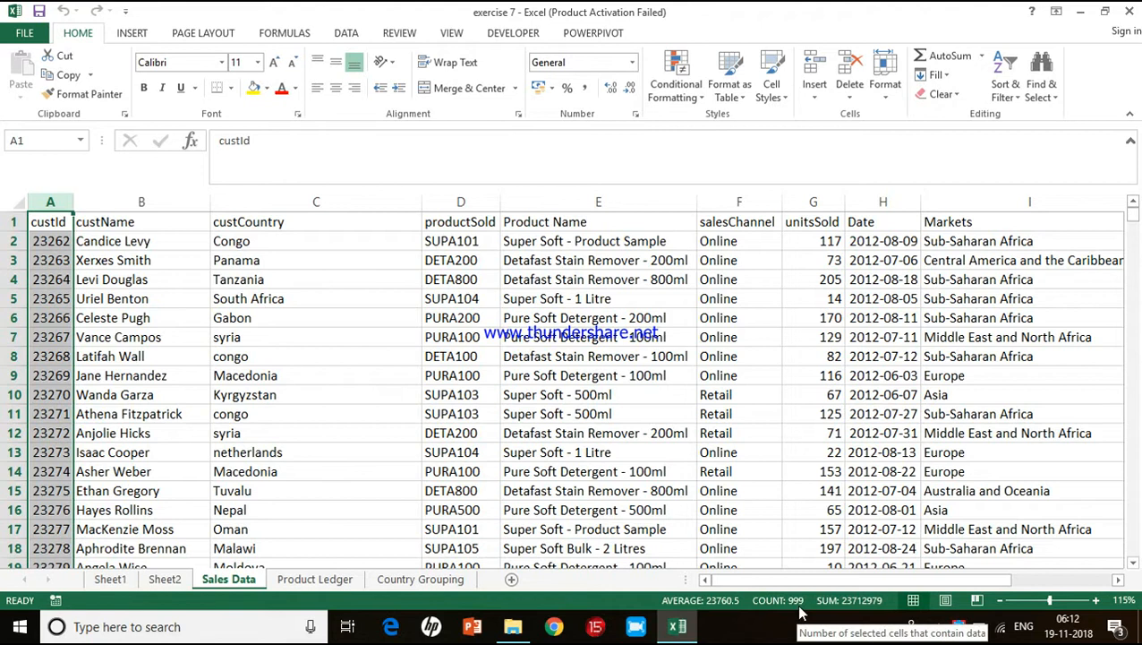
click(583, 331)
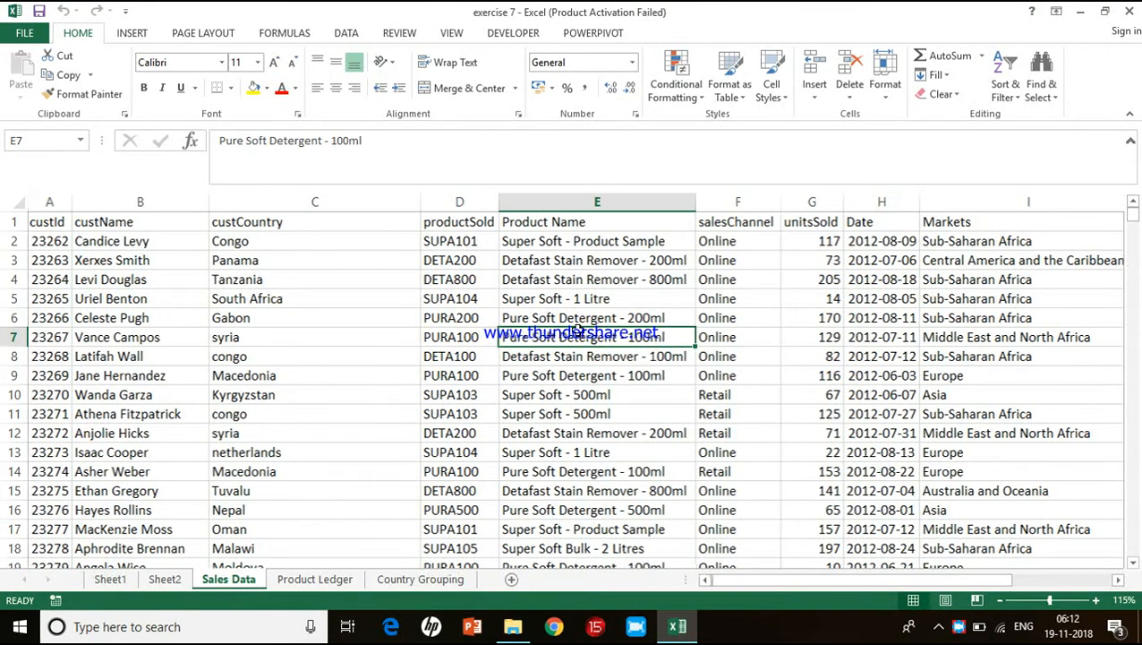
scroll(584, 330, right, 3)
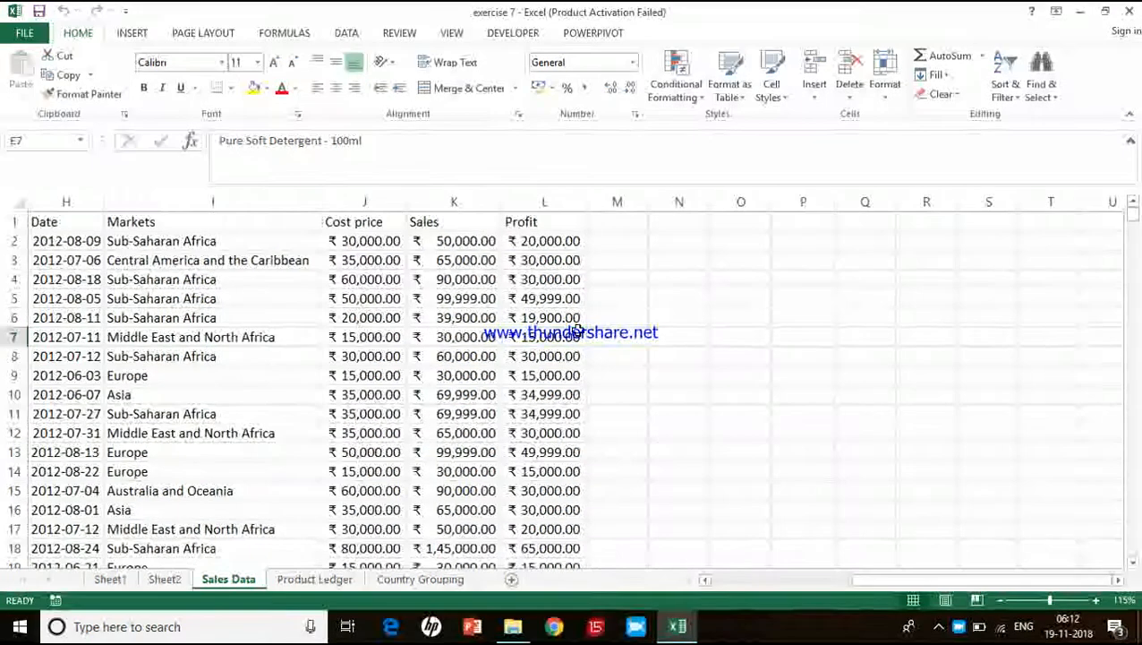
click(14, 221)
click(294, 410)
scroll(293, 410, left, 3)
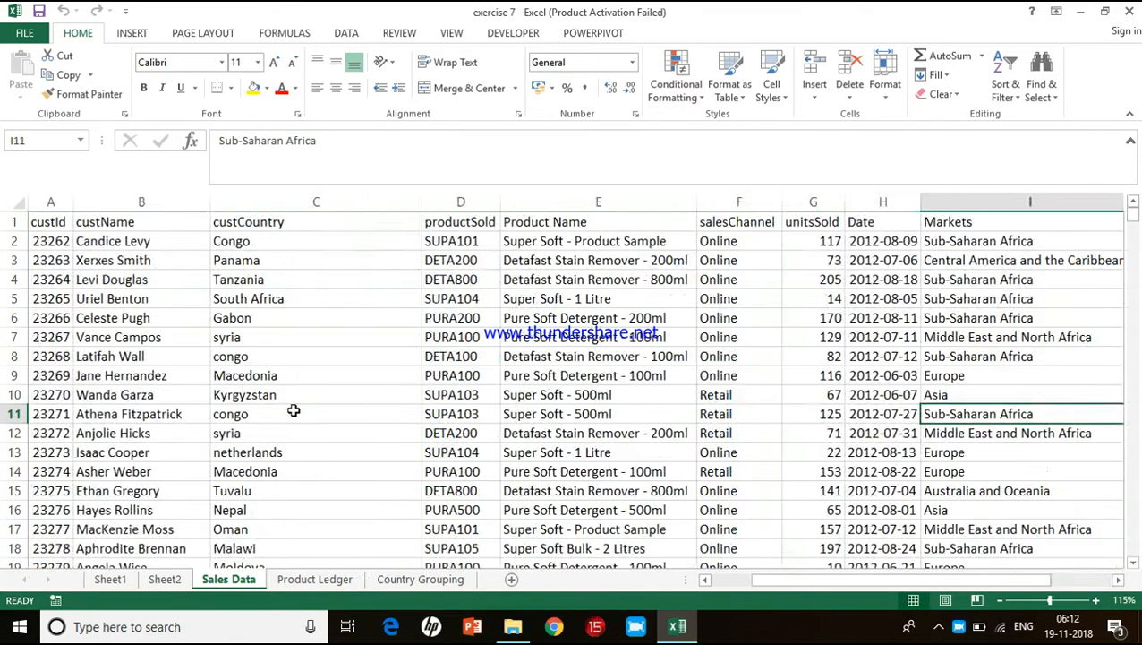
click(417, 332)
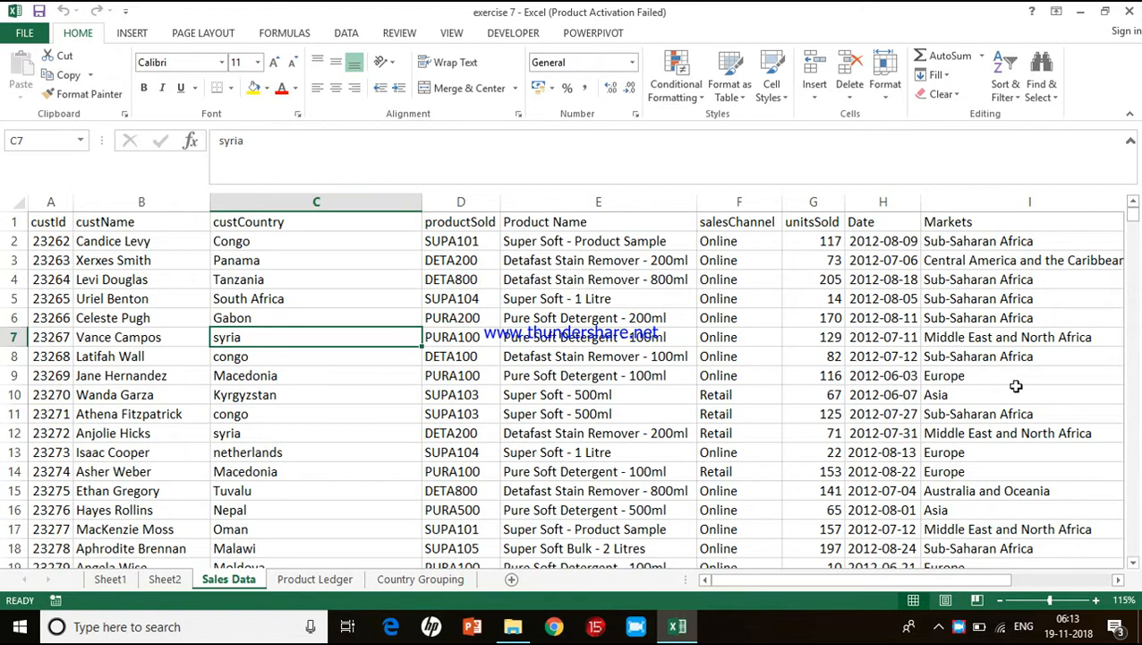
- Examine the Markets and Cost price entries of the first sales record alongside the Sales and Profit columns
scroll(1012, 386, right, 1)
click(943, 241)
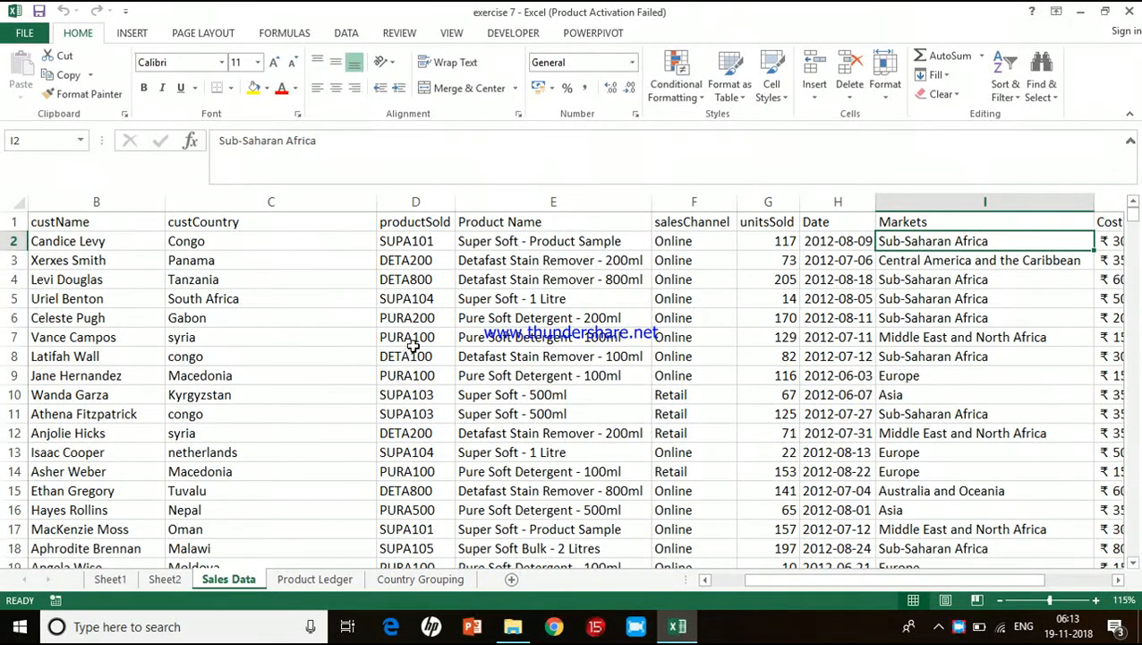
scroll(547, 428, right, 3)
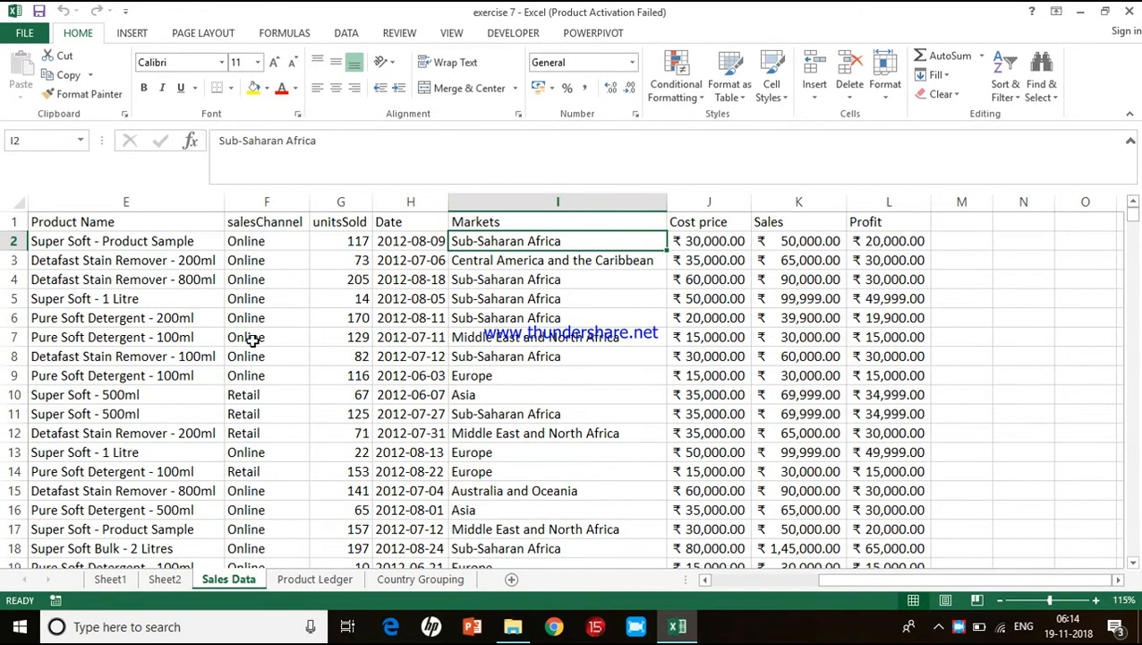
scroll(250, 334, left, 2)
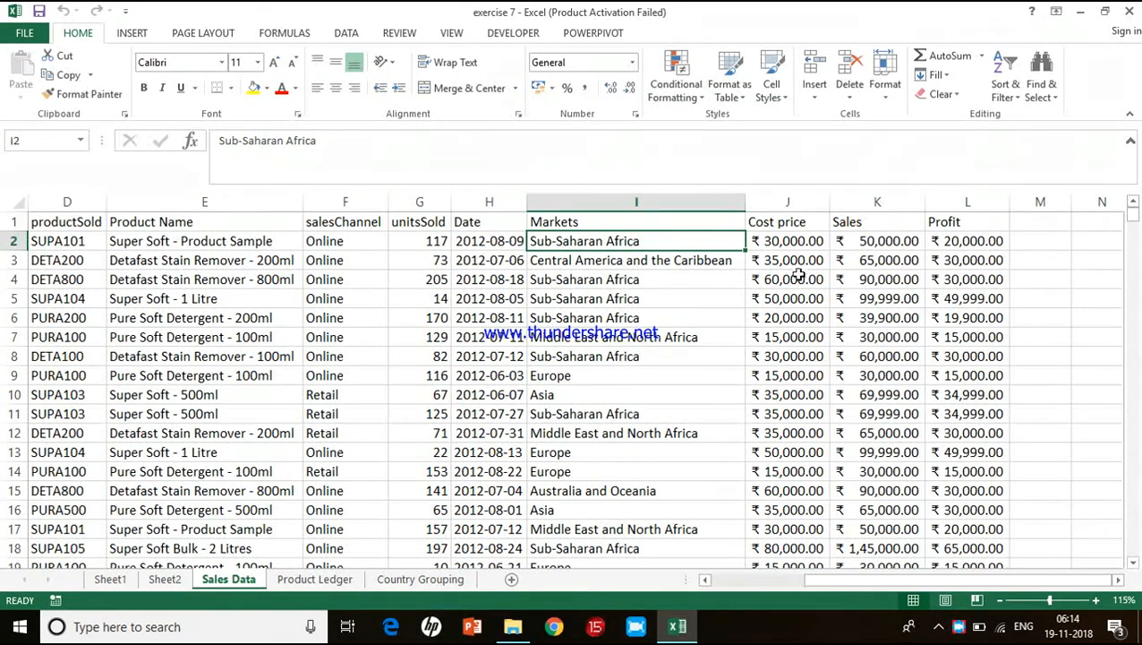
click(797, 243)
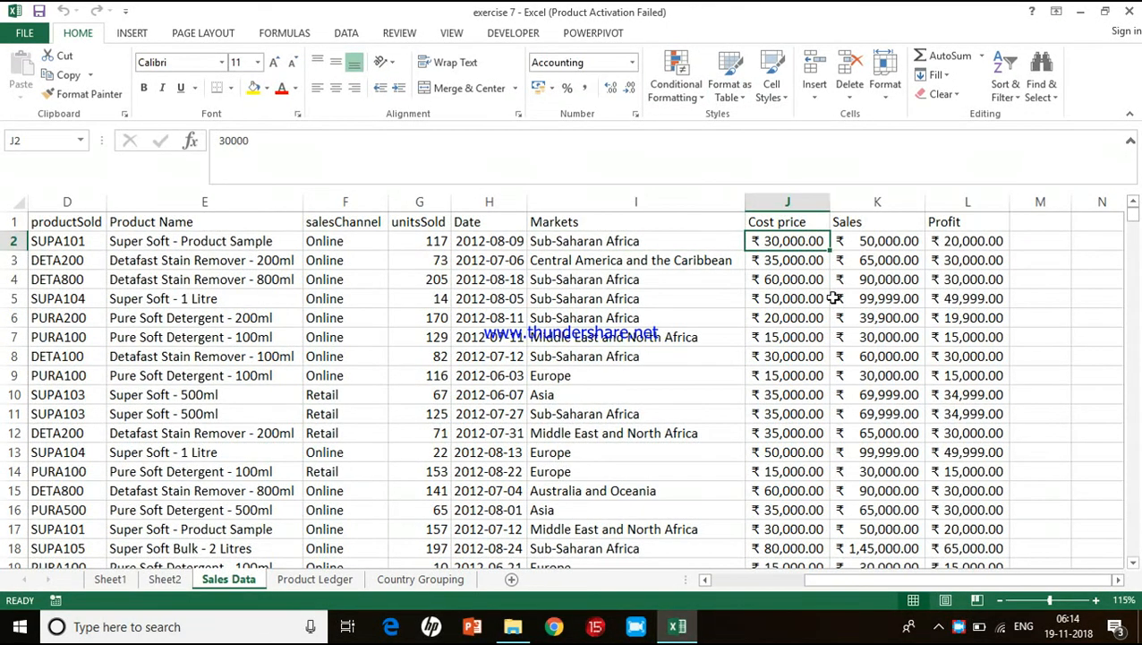
scroll(834, 298, left, 3)
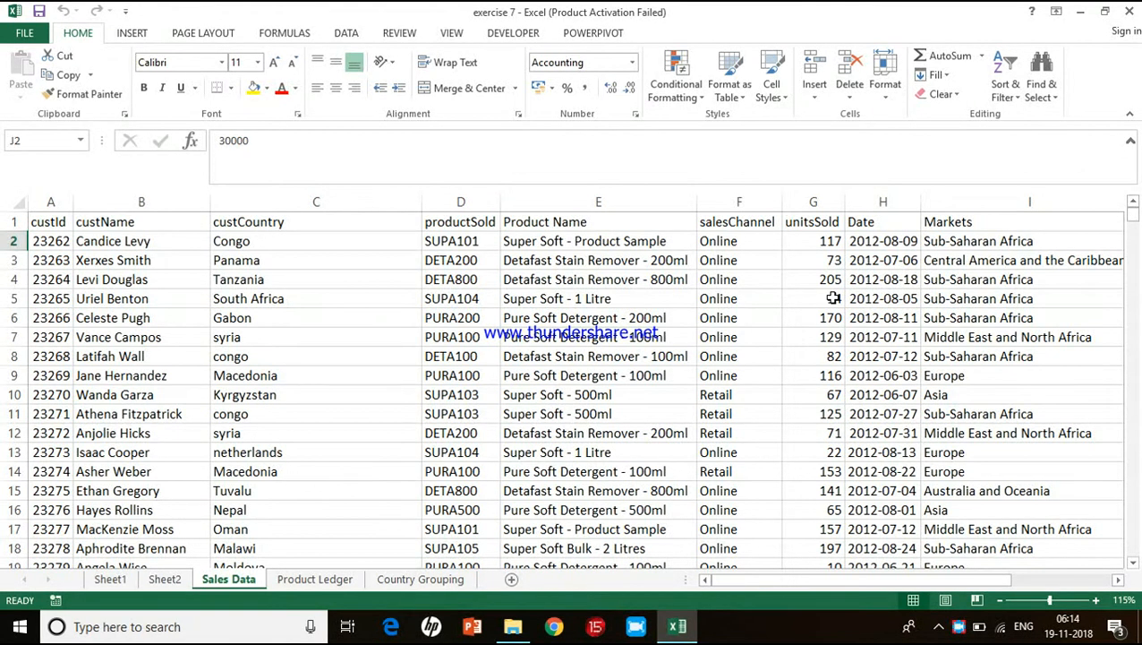
scroll(833, 298, right, 4)
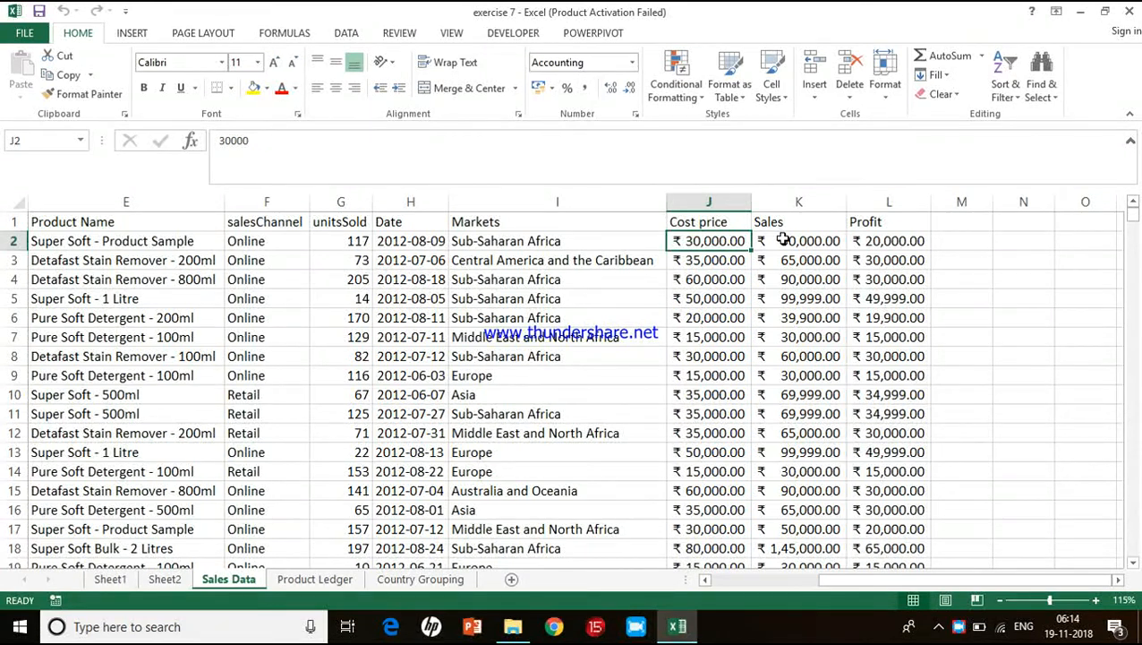
scroll(658, 222, left, 2)
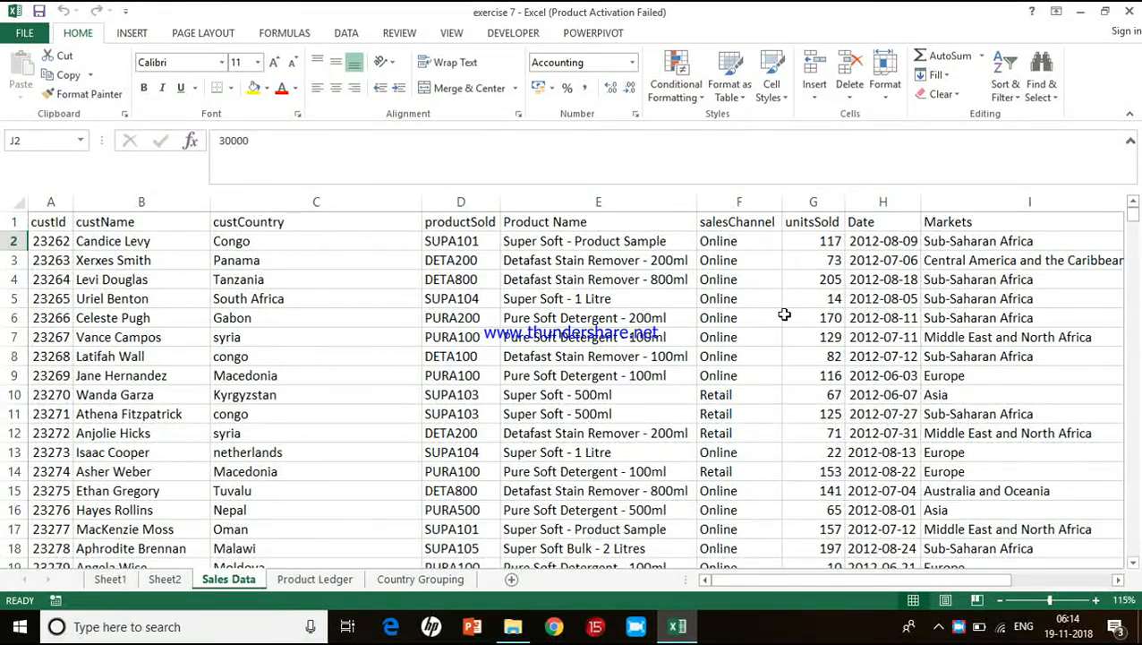
- Check the totals of the numeric columns unitsSold, Cost price, Sales and Profit in the sales data
click(812, 203)
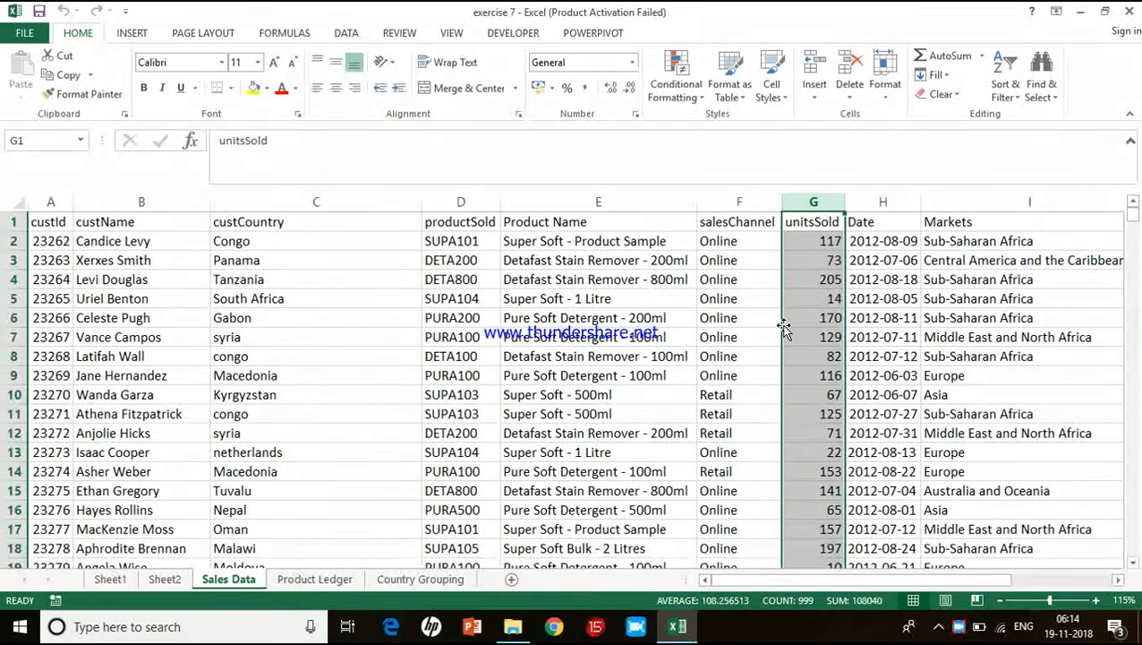
scroll(783, 327, right, 3)
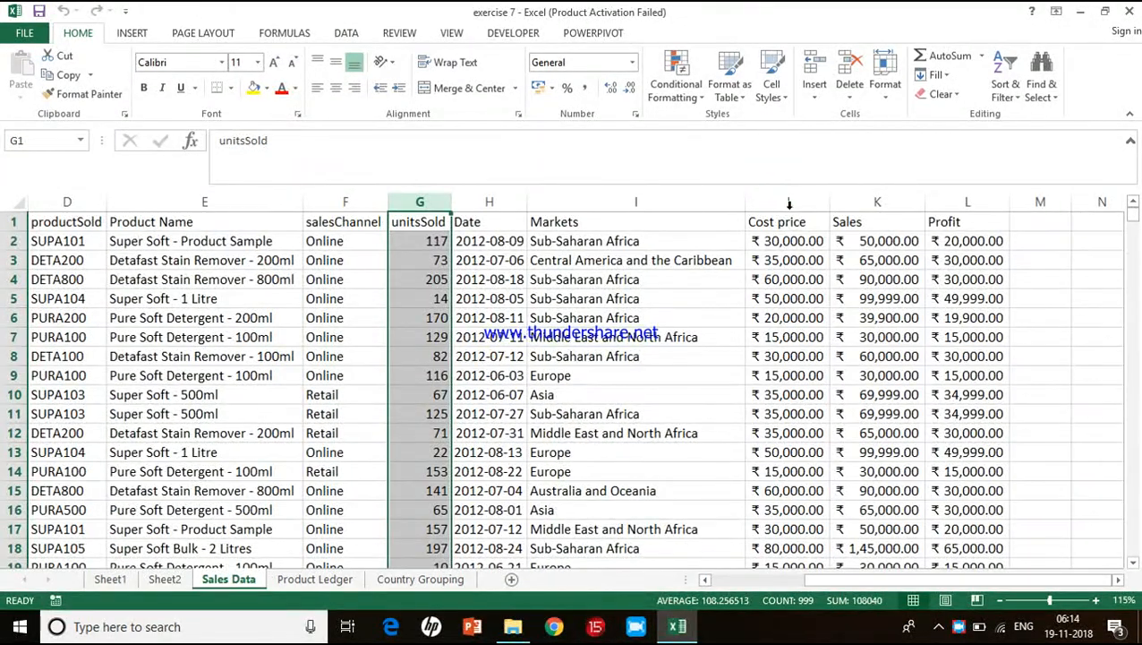
click(790, 203)
click(862, 203)
click(948, 196)
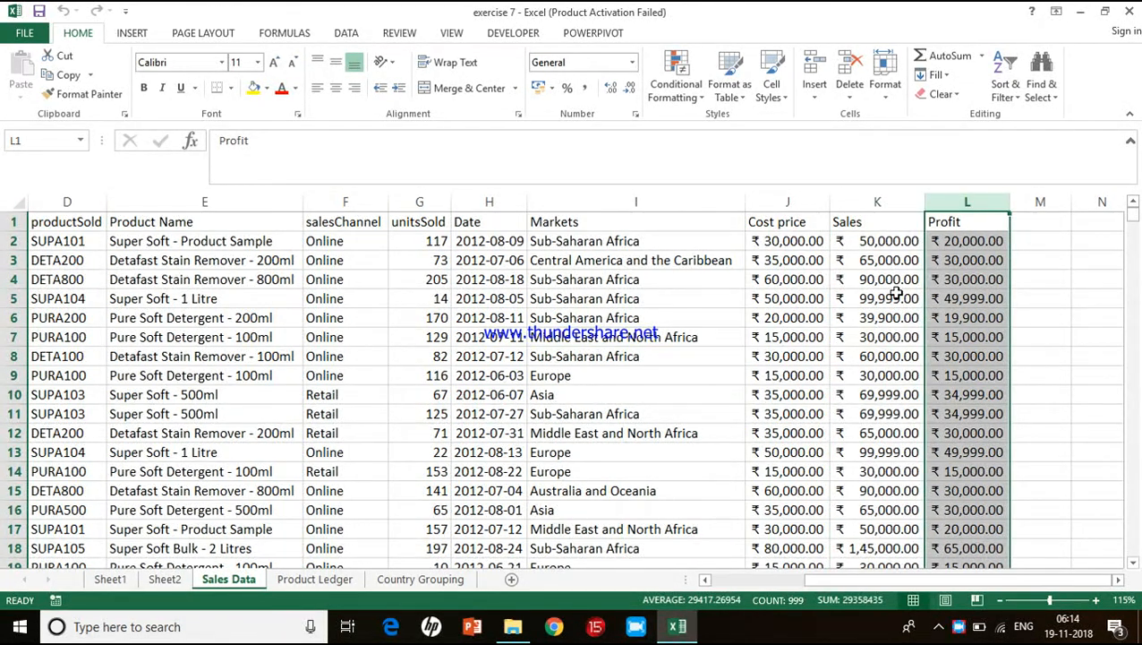
scroll(601, 400, left, 3)
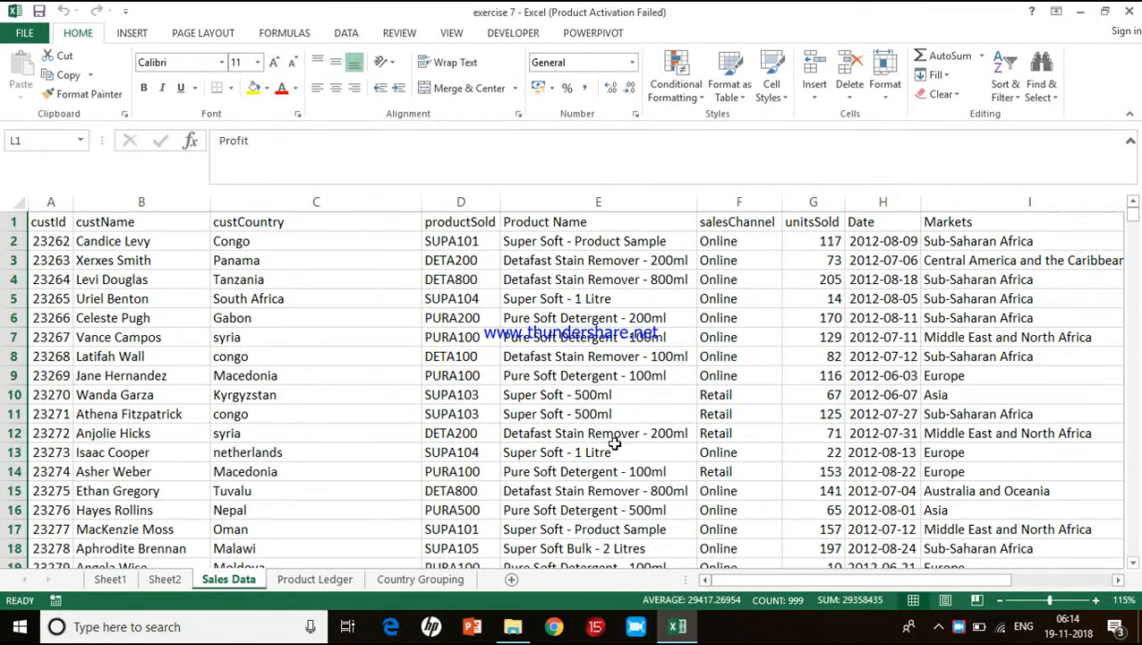
scroll(893, 412, right, 2)
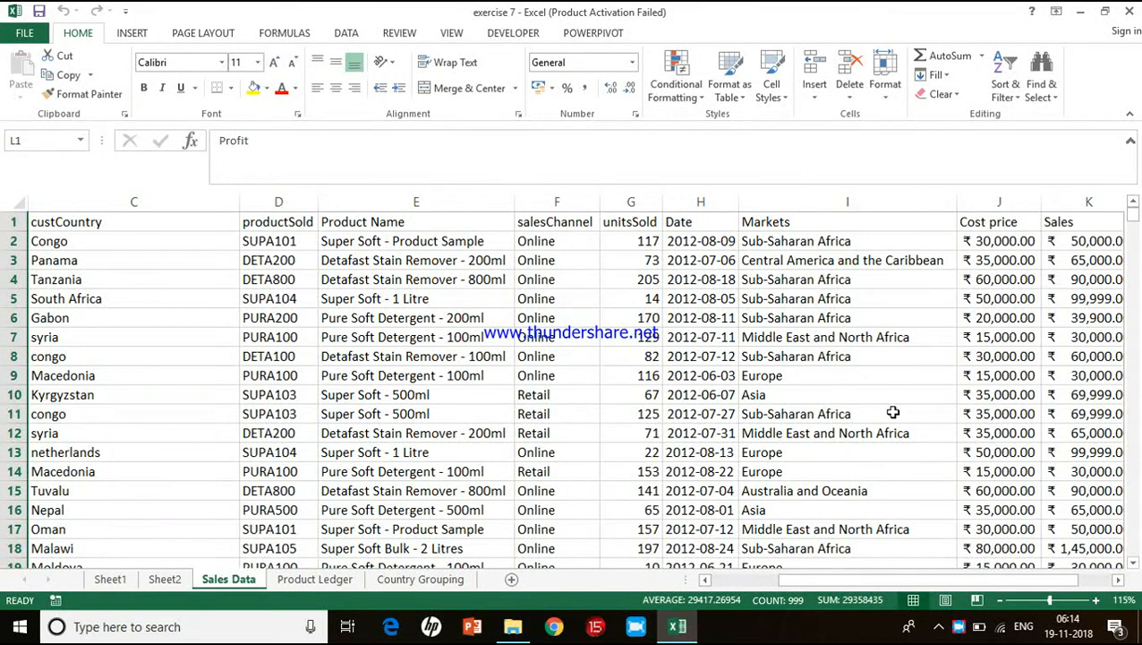
click(1088, 202)
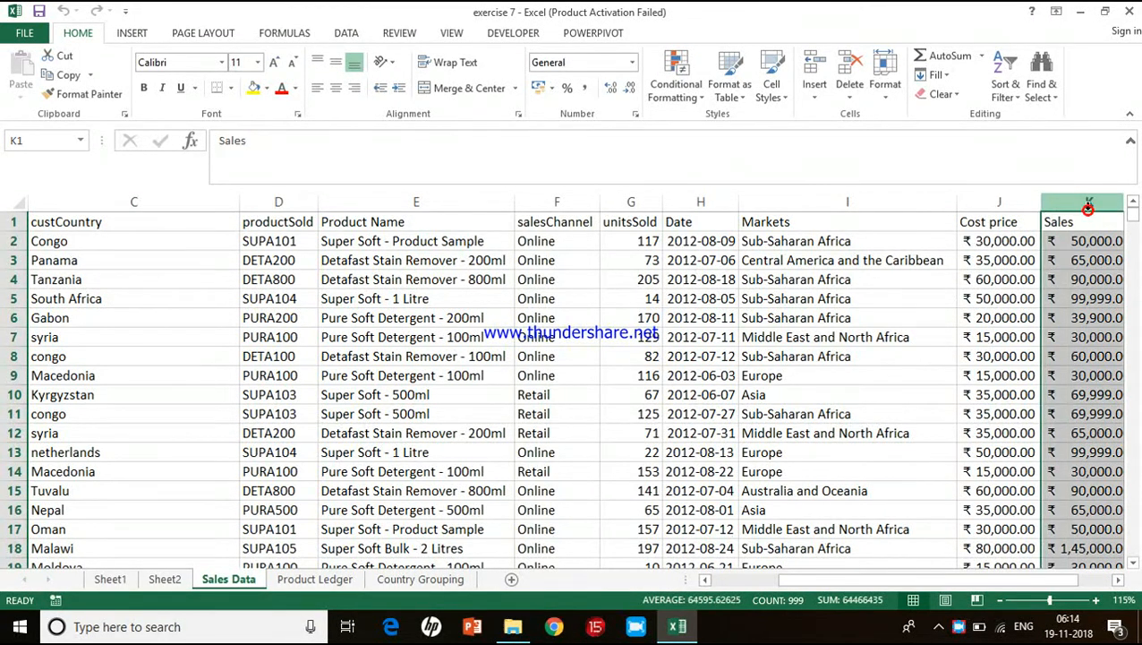
scroll(1065, 324, right, 1)
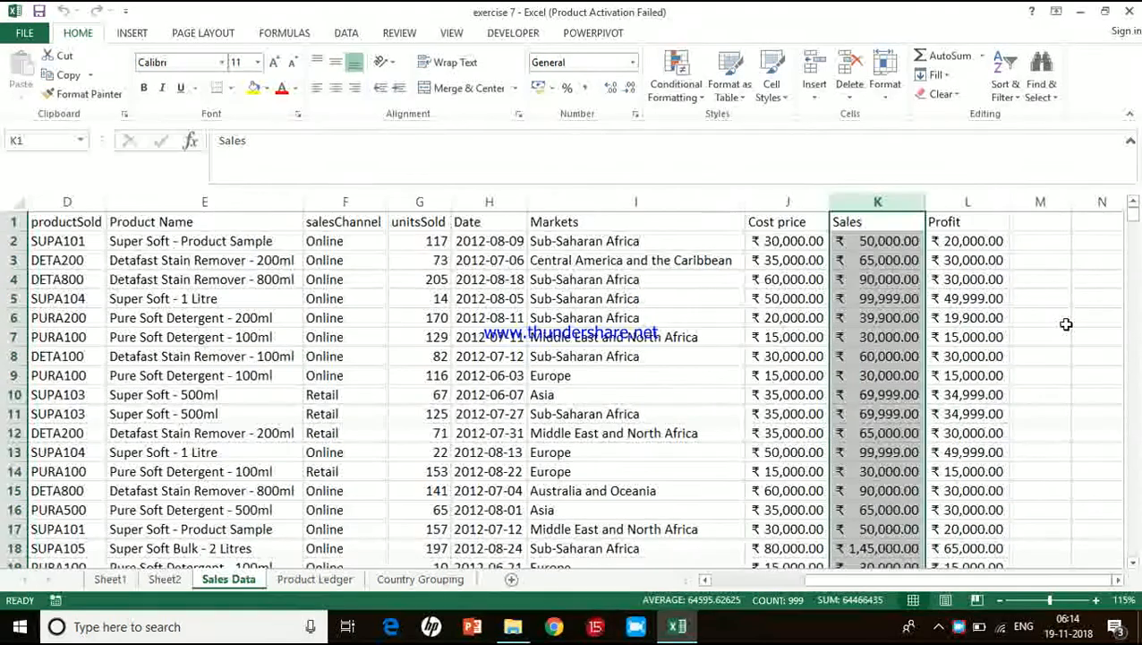
scroll(1066, 324, left, 3)
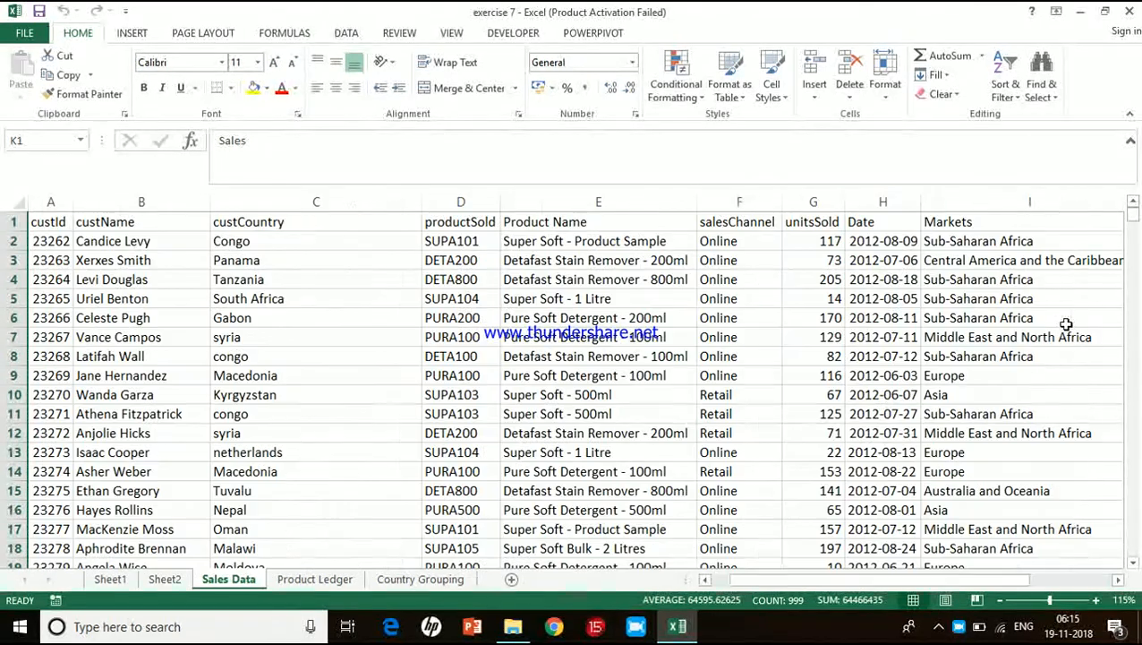
- Examine the category columns salesChannel, Product Name, Markets and custCountry against the sales and profit figures
click(735, 199)
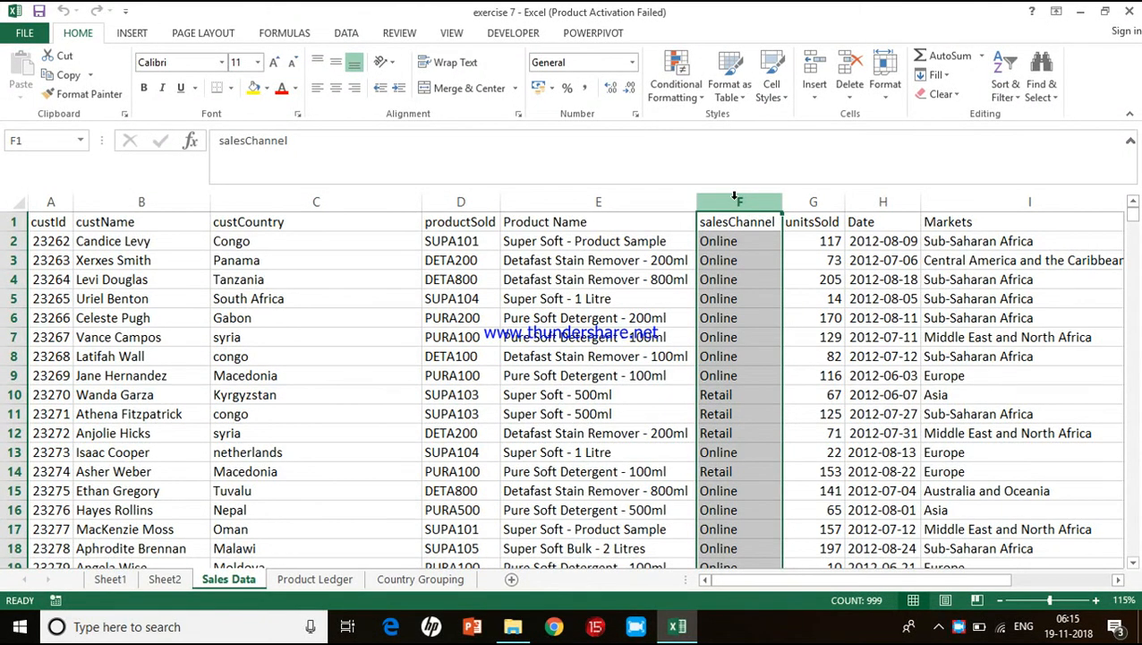
scroll(1014, 380, right, 3)
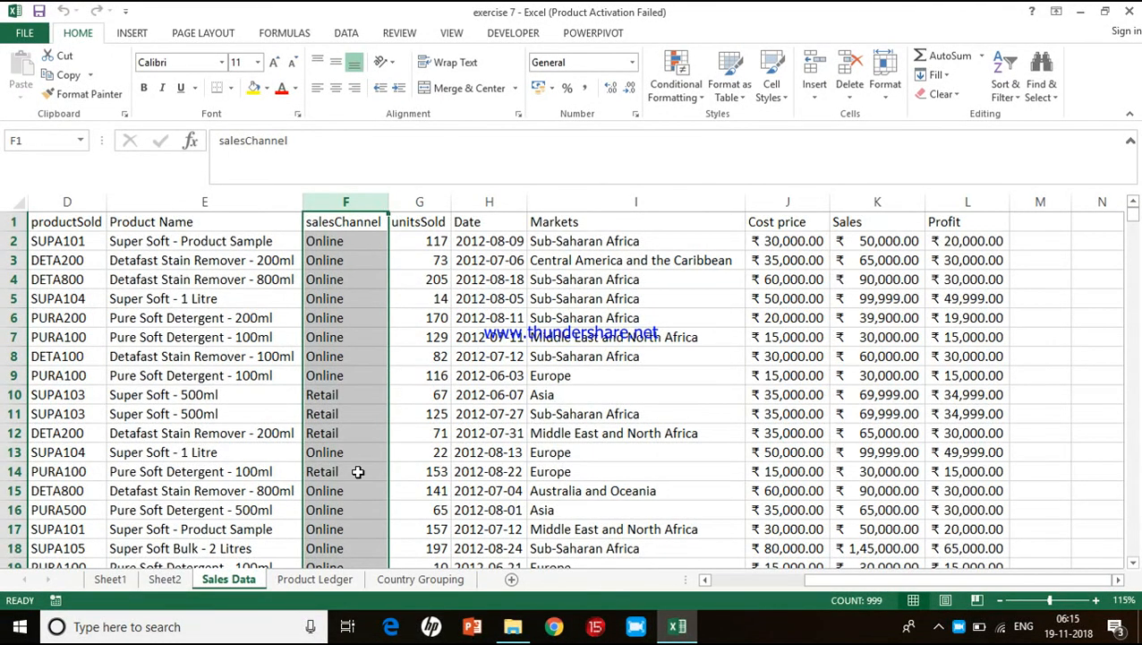
scroll(357, 471, left, 3)
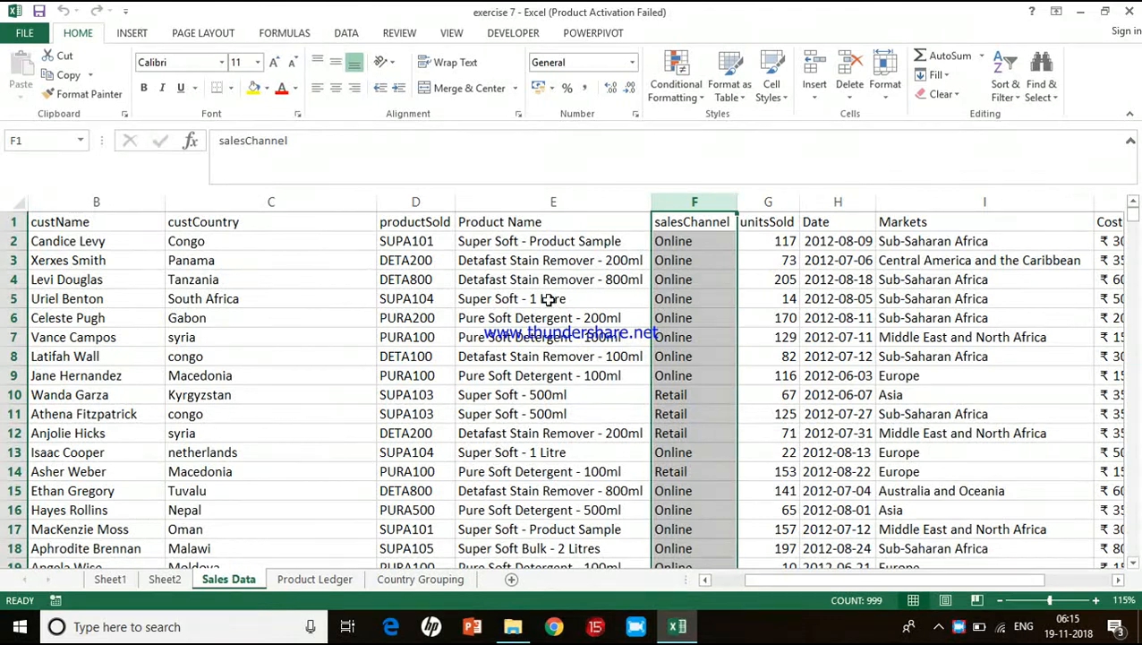
click(535, 201)
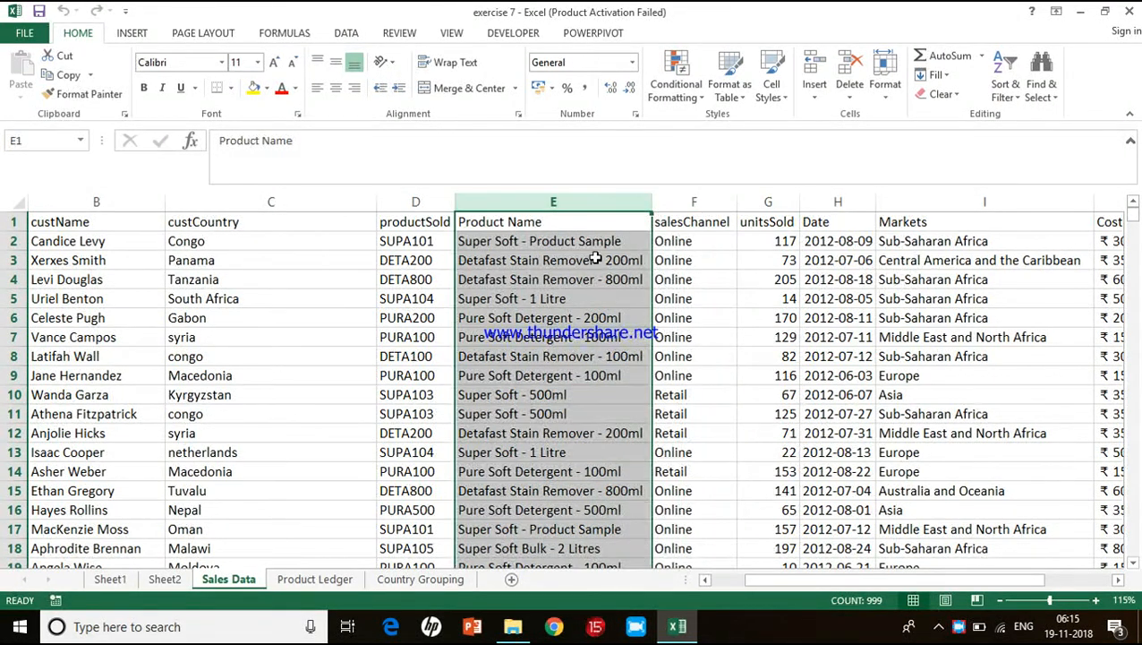
ctrl+click(906, 197)
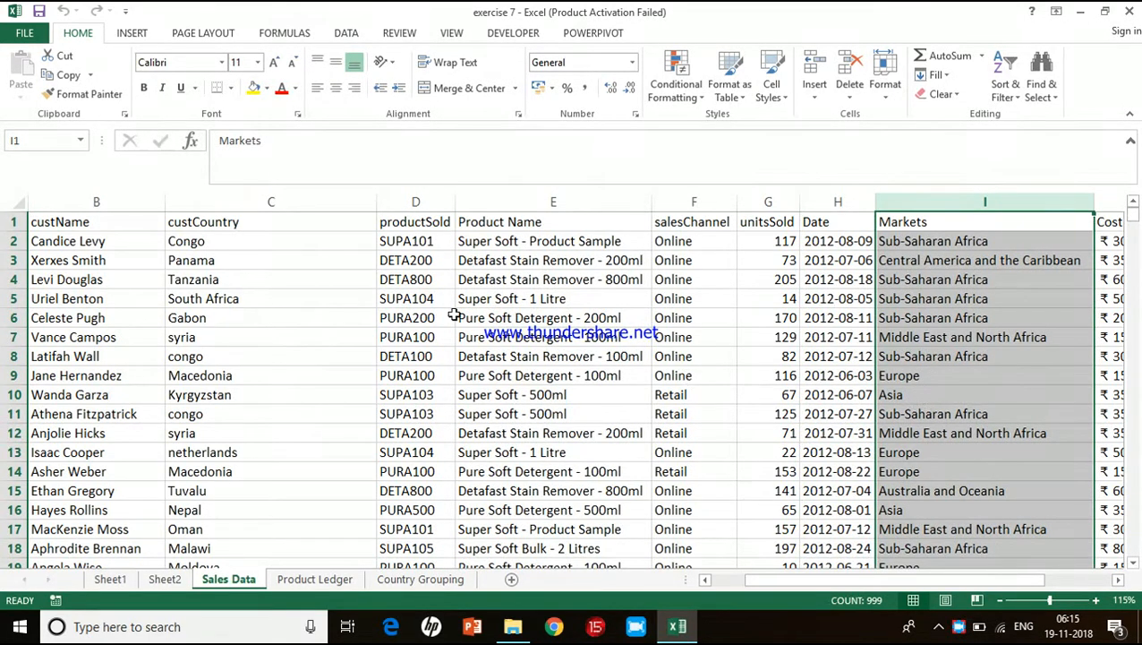
click(258, 200)
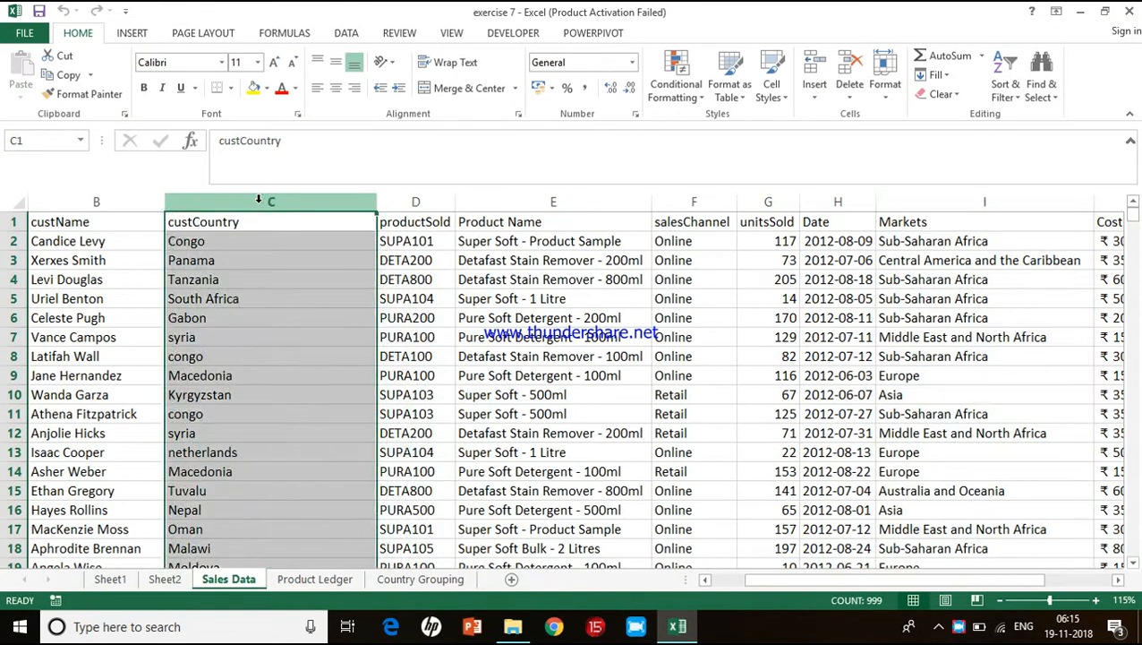
scroll(839, 391, right, 1)
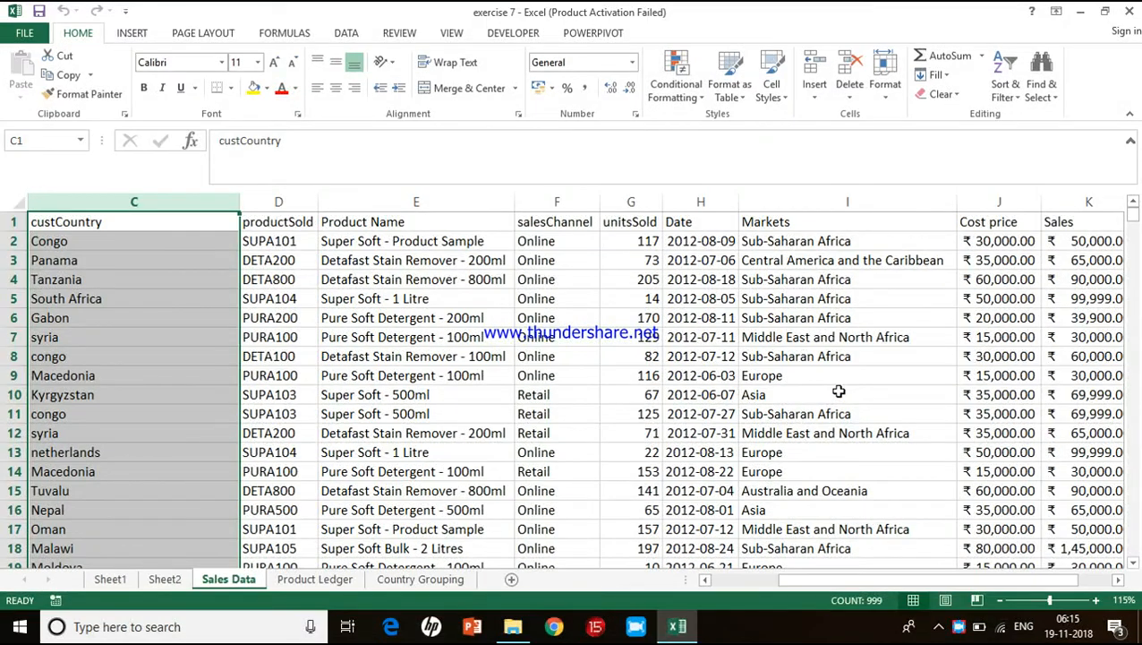
scroll(839, 392, right, 1)
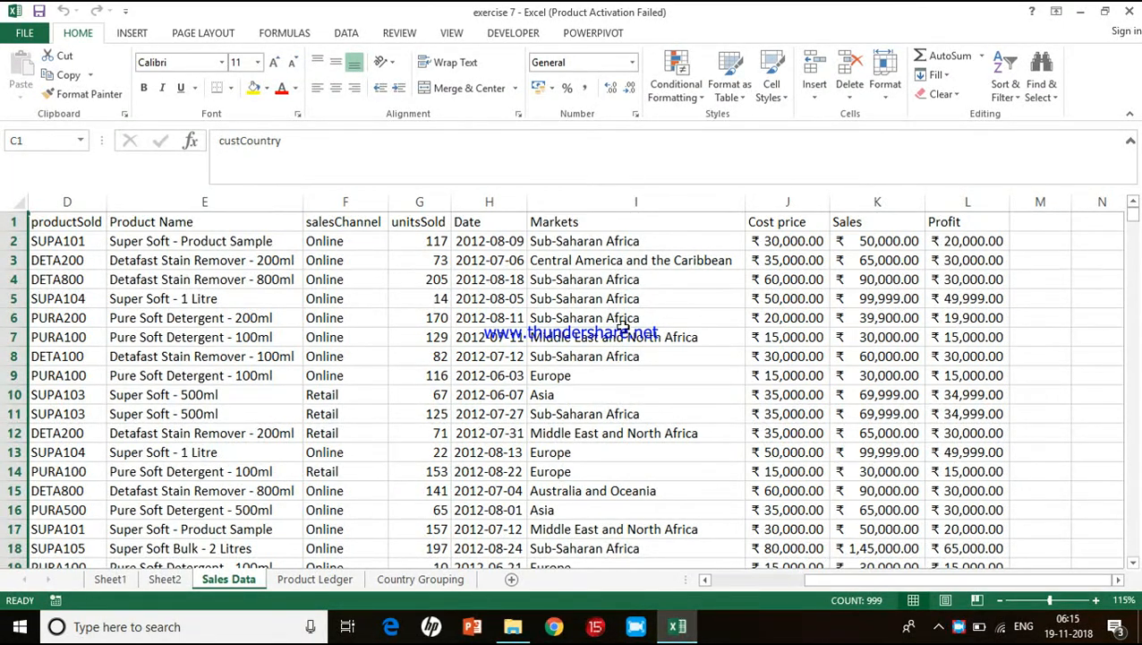
scroll(616, 337, left, 3)
click(616, 337)
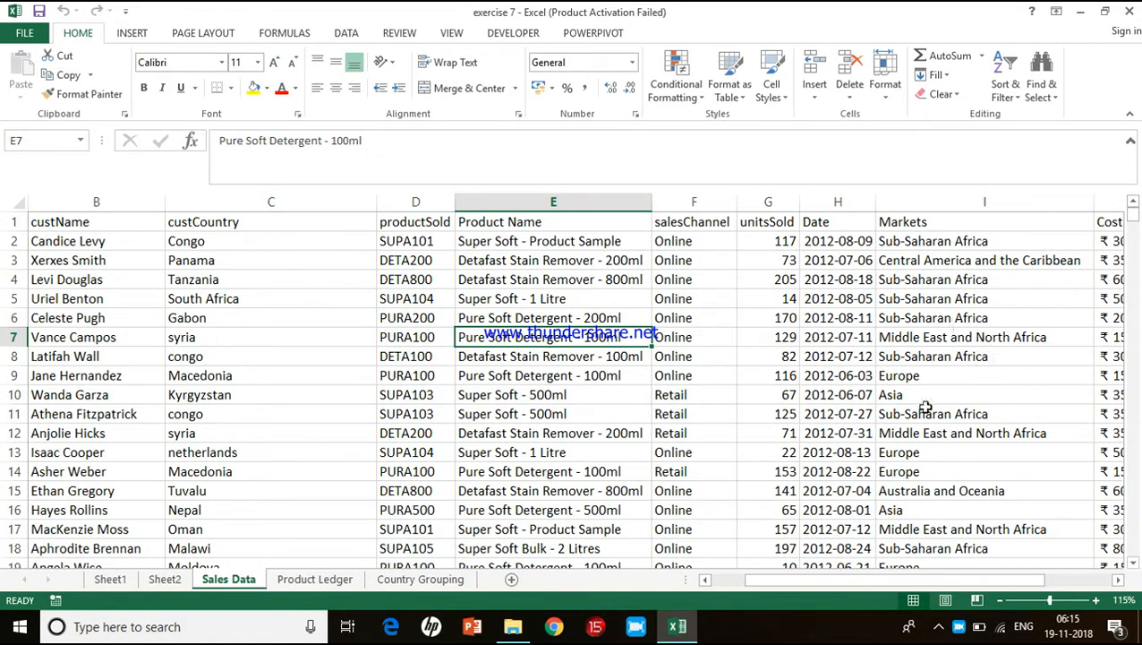
- Examine the different regions listed in the Markets column and compare them with the Sales column
click(932, 201)
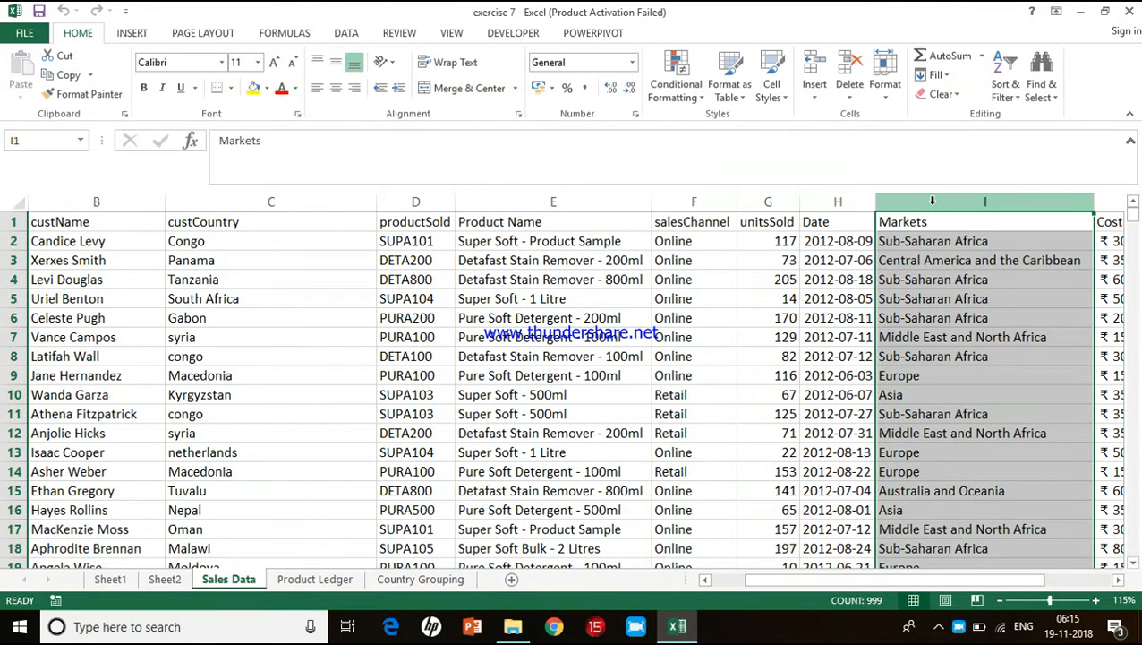
click(922, 273)
click(922, 376)
click(922, 395)
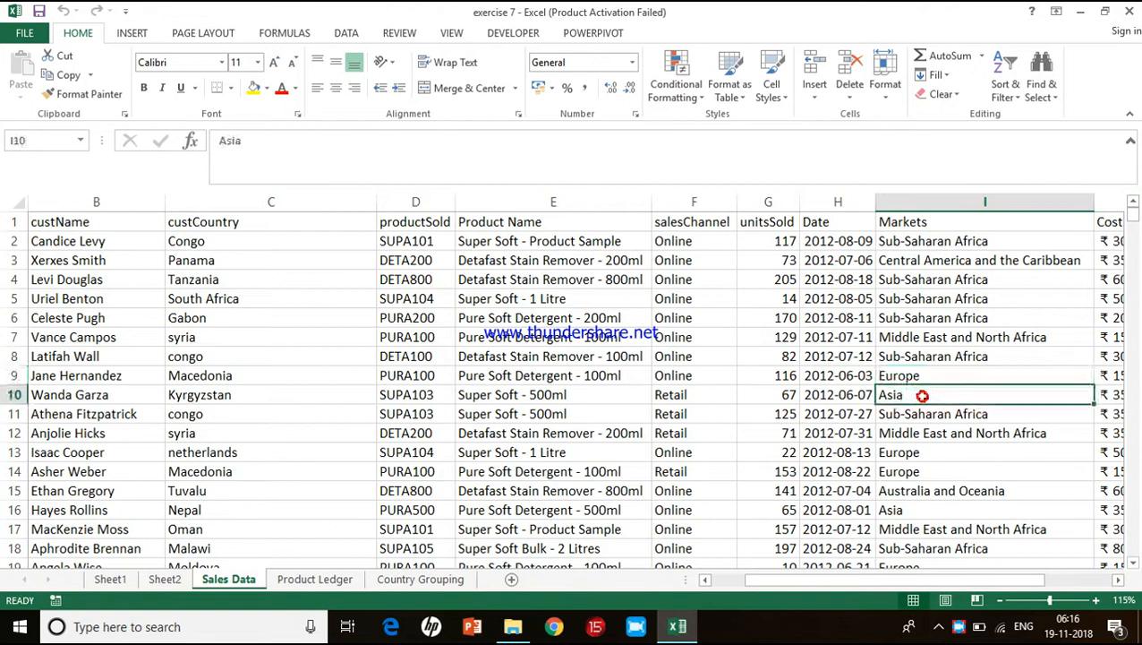
click(938, 432)
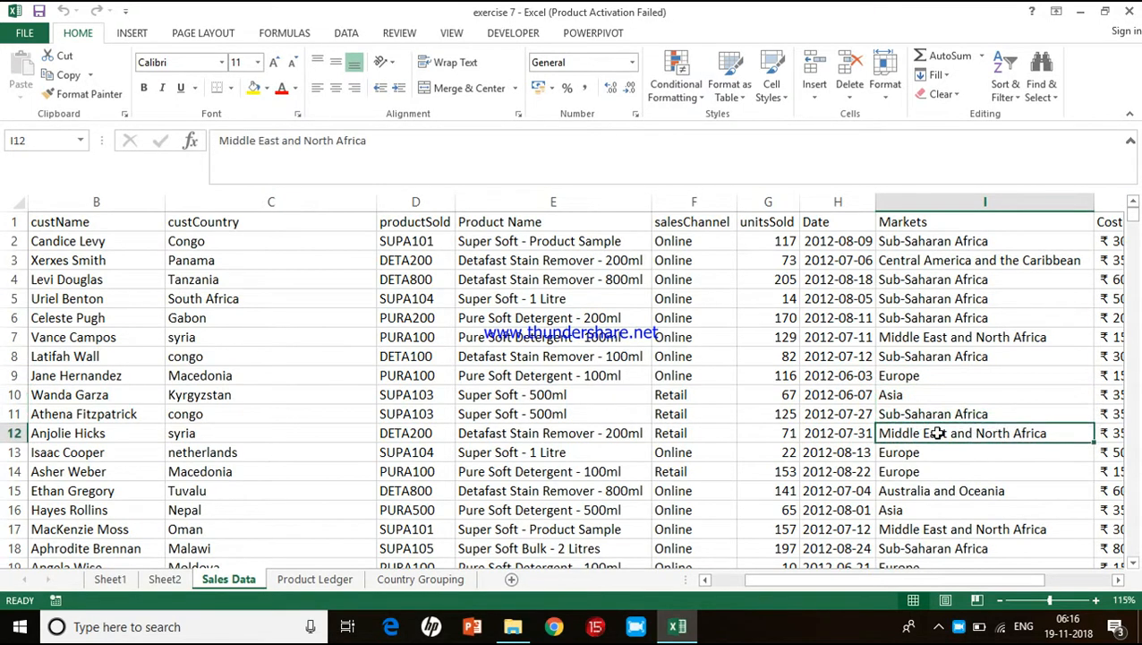
scroll(937, 432, right, 2)
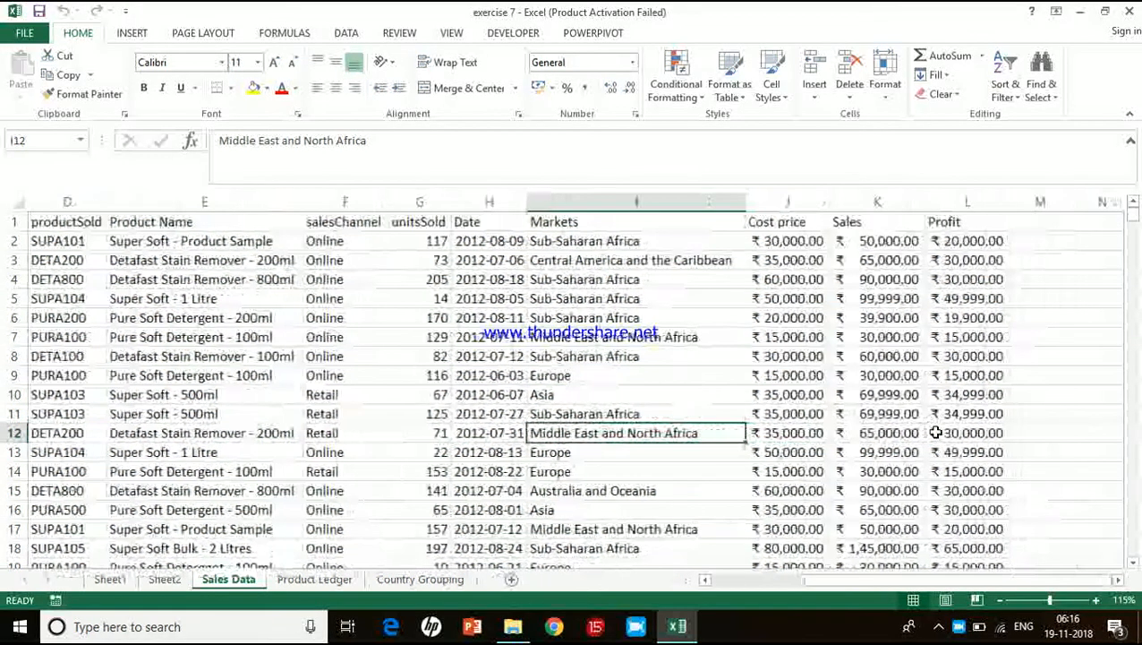
click(865, 202)
click(599, 281)
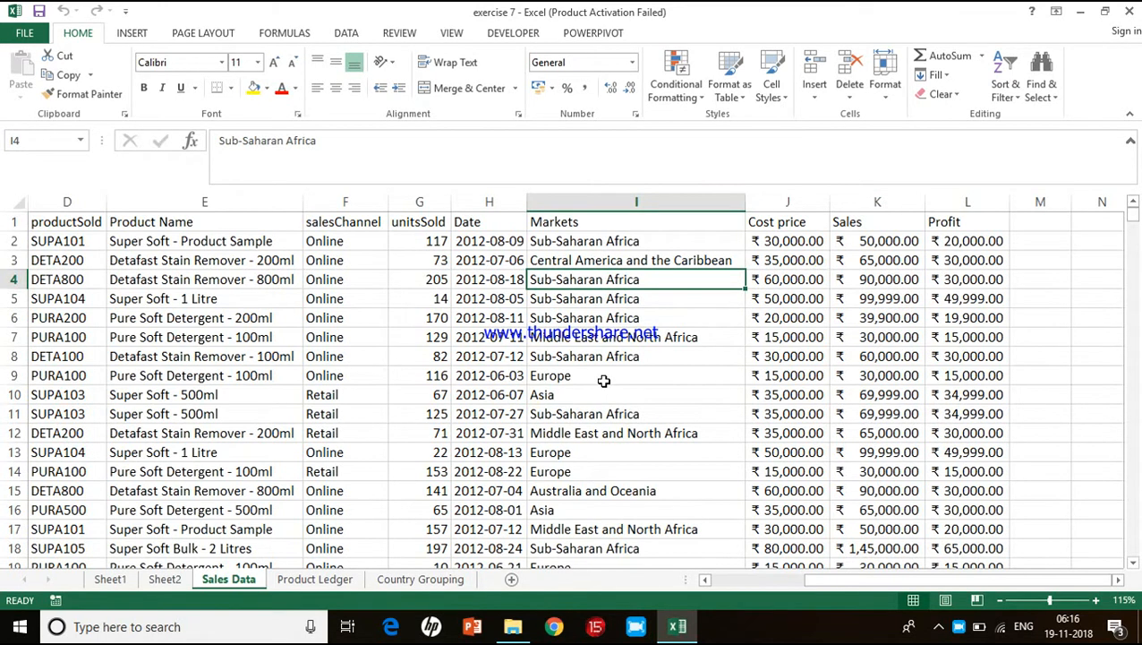
scroll(603, 381, left, 1)
click(753, 399)
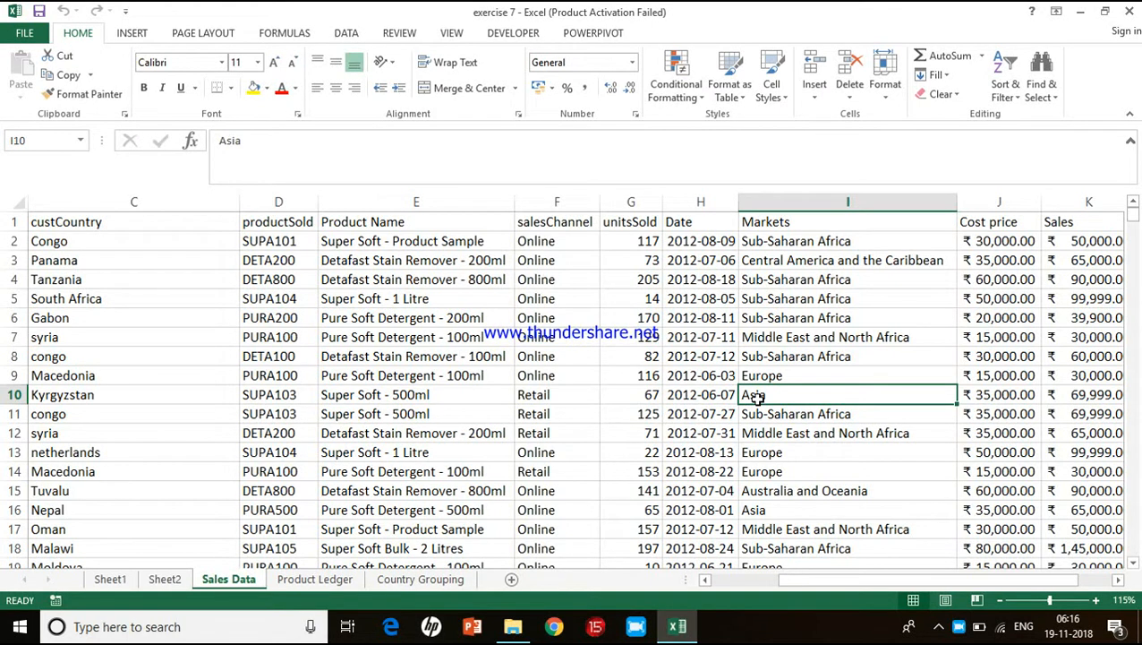
- Compare the countries in the custCountry column with their corresponding regions in the Markets column
click(130, 303)
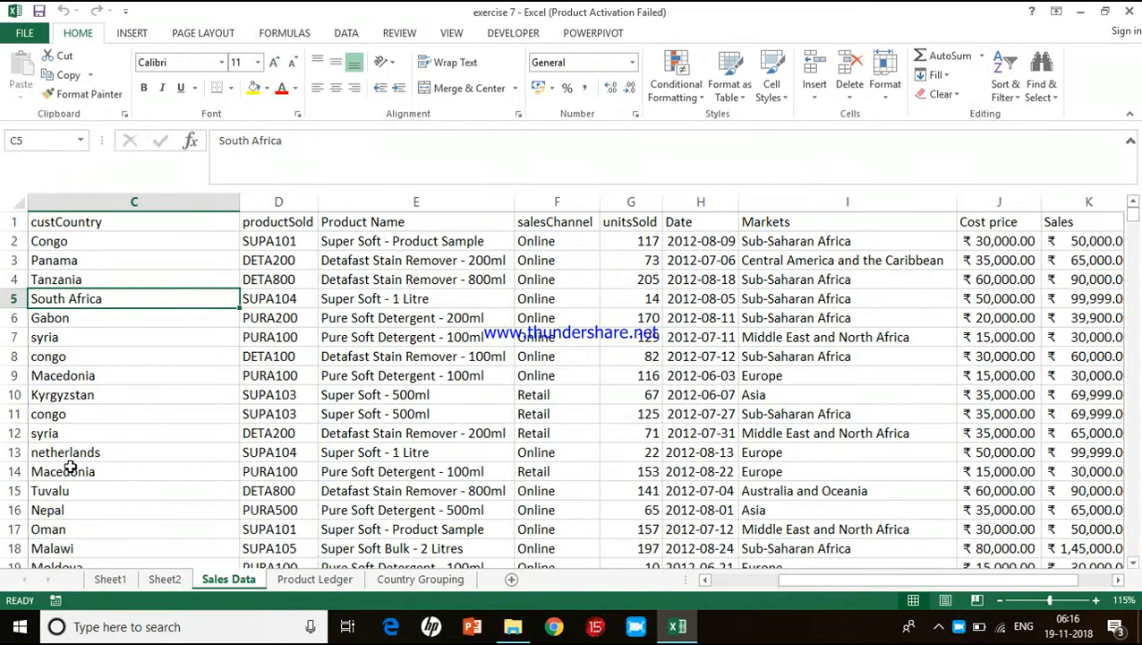
click(783, 397)
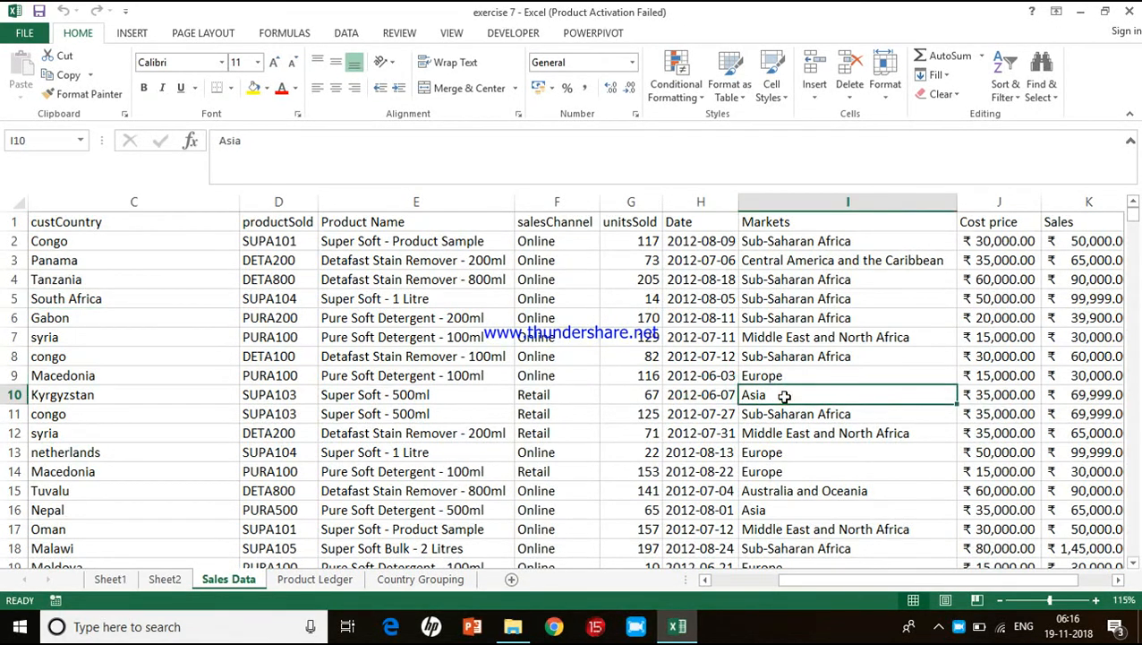
scroll(158, 411, left, 3)
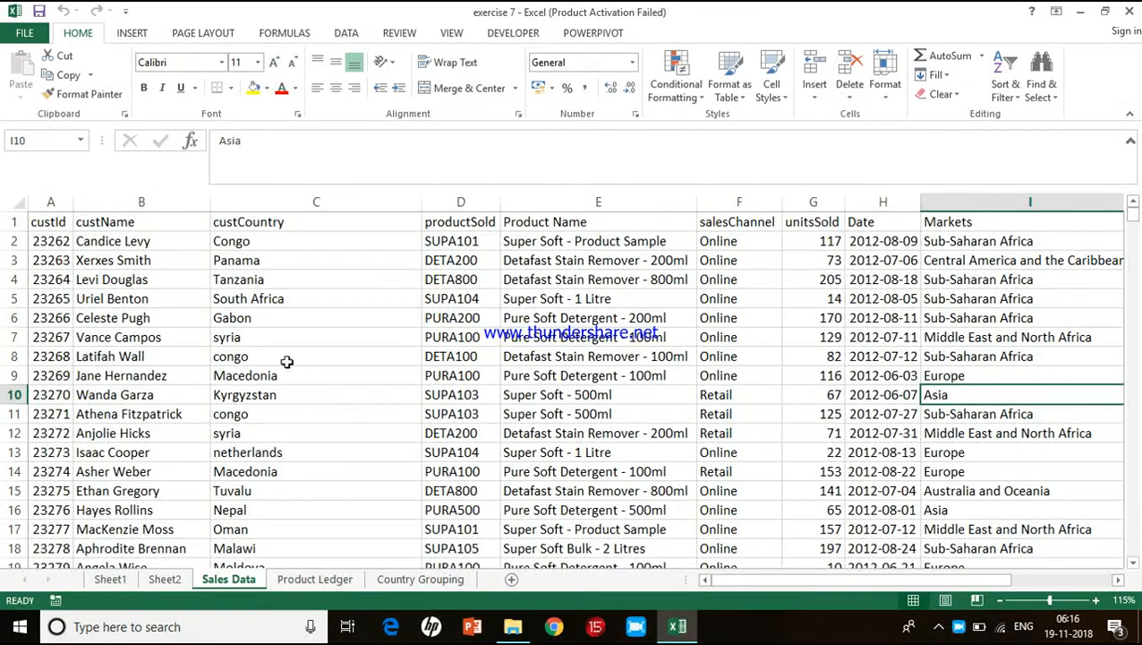
click(309, 340)
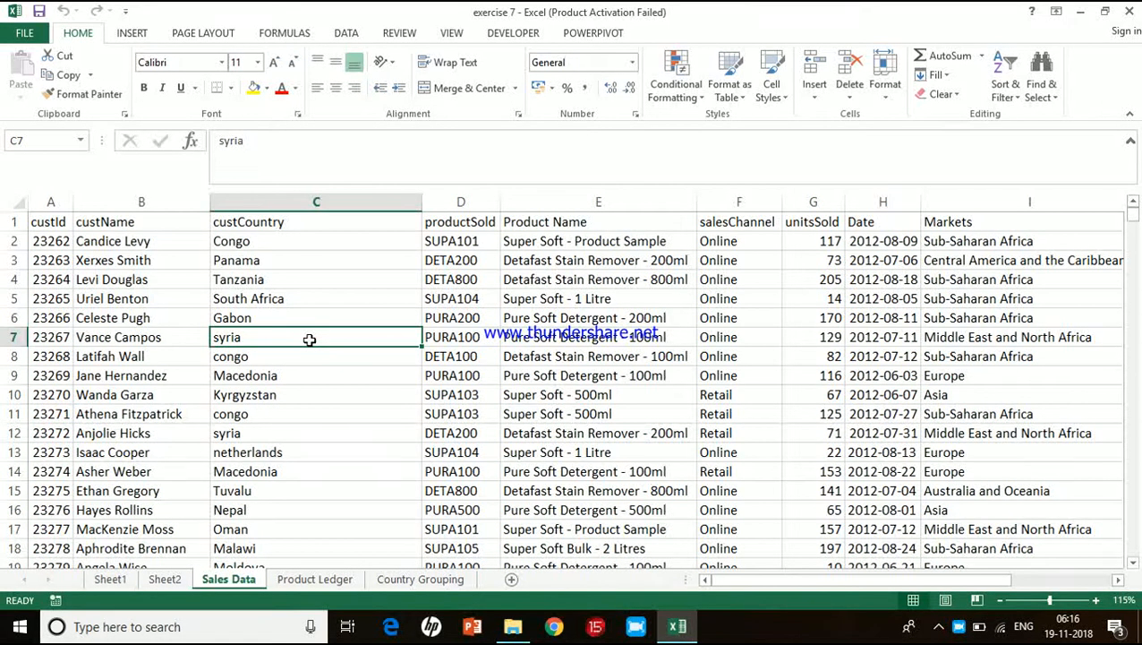
click(972, 373)
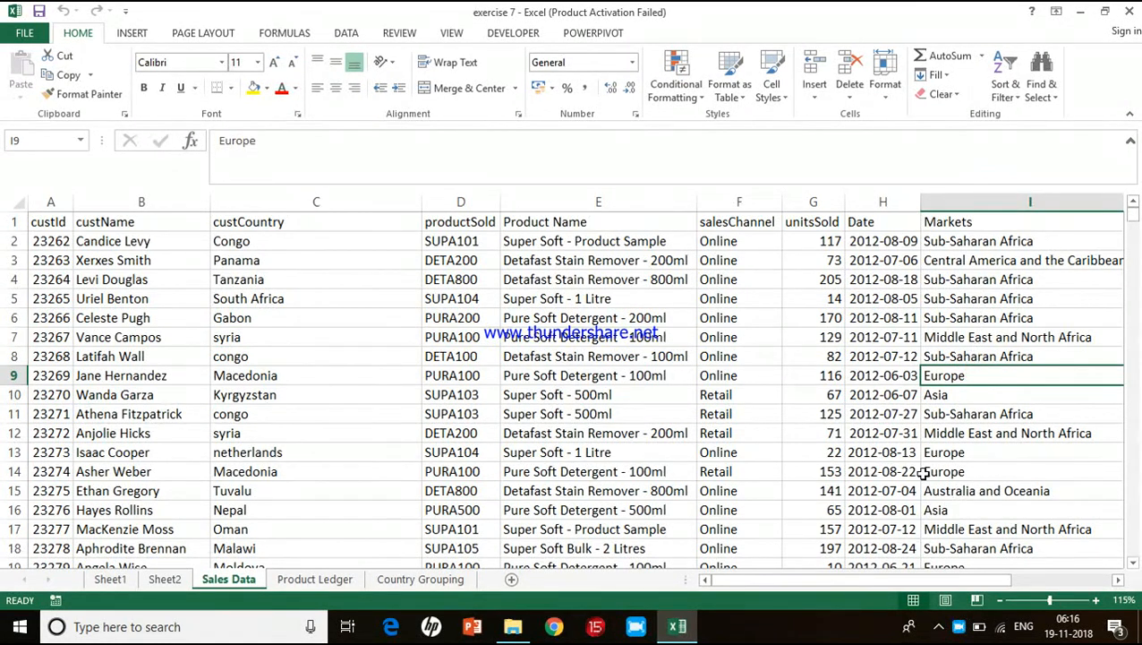
click(284, 360)
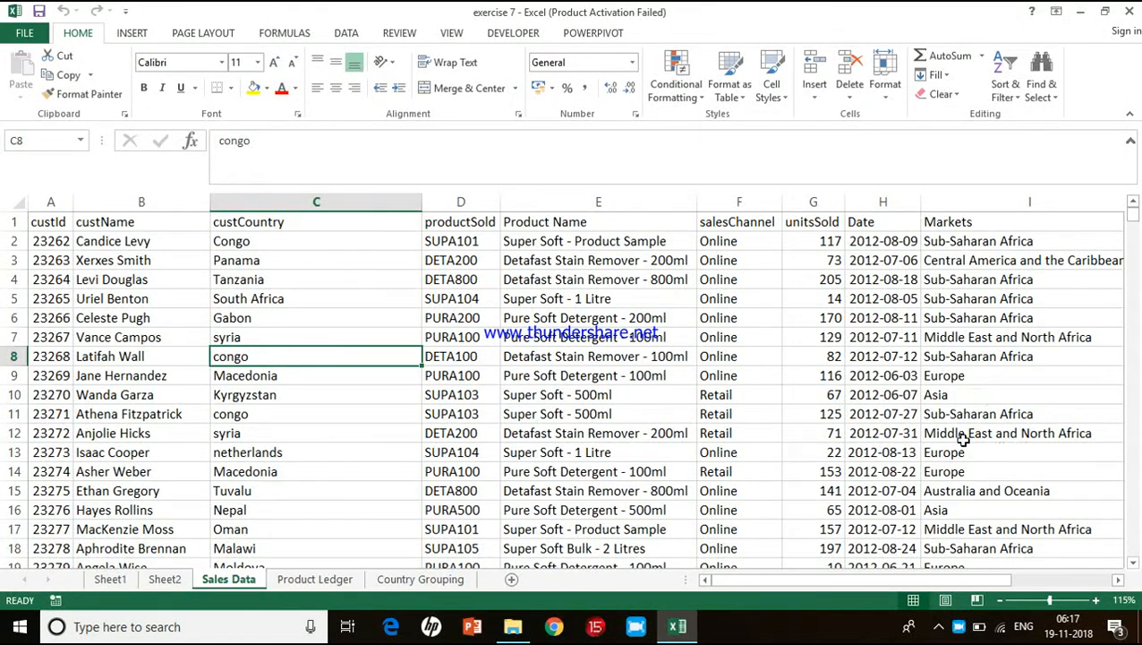
click(978, 386)
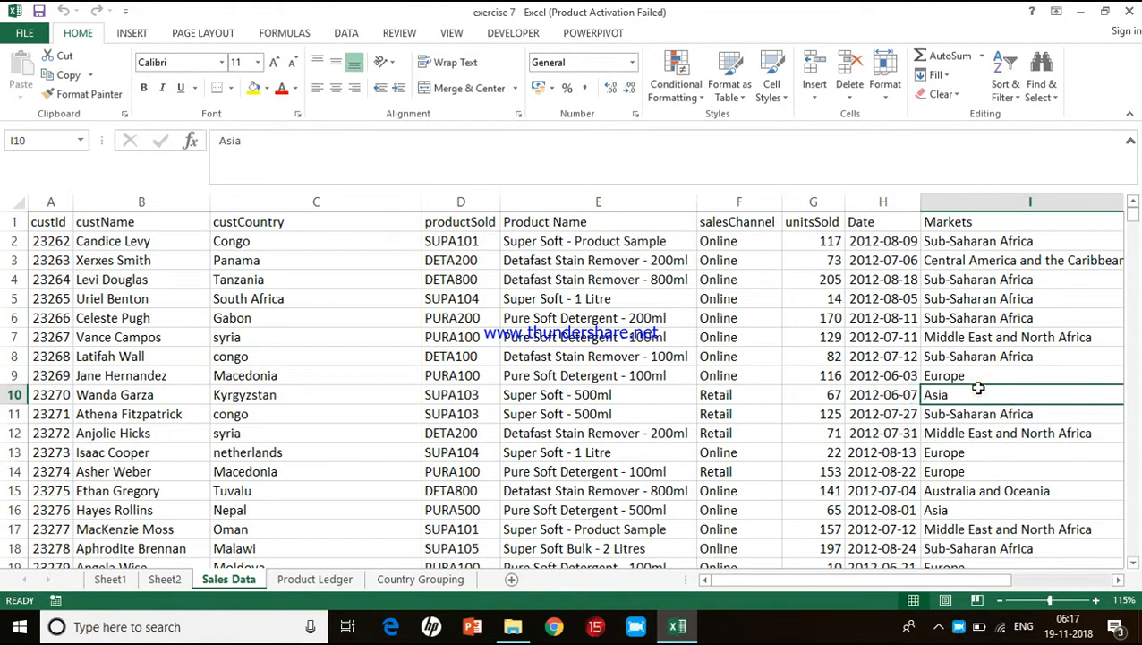
- Examine how a record's country, Product Name and salesChannel entries can be combined for a sales question
click(331, 360)
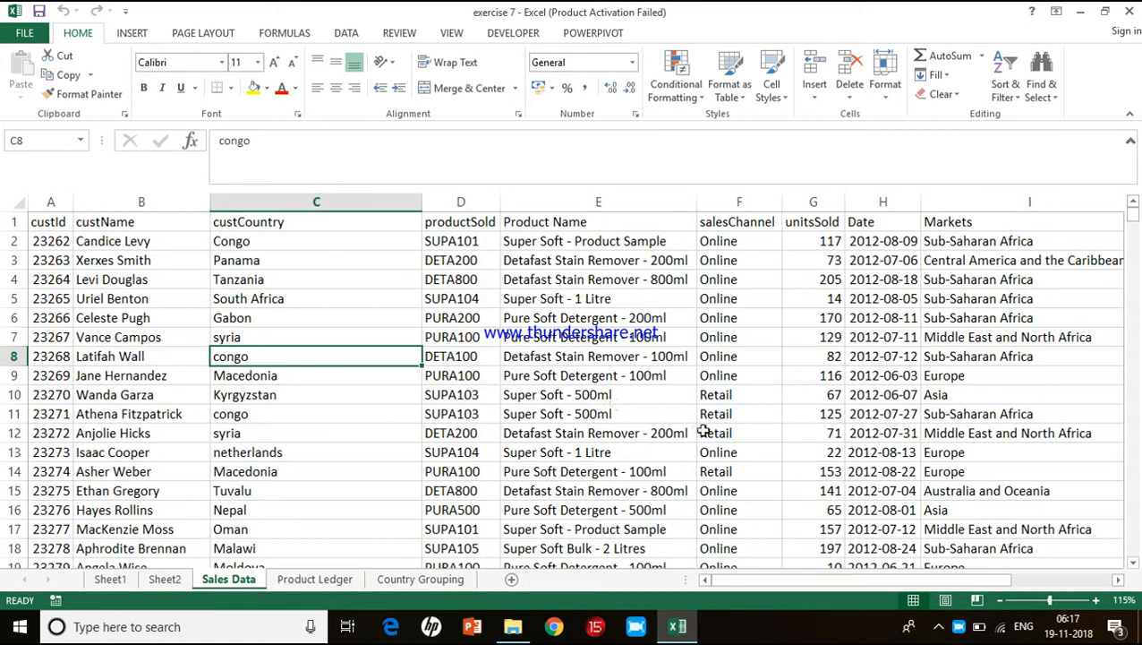
click(565, 399)
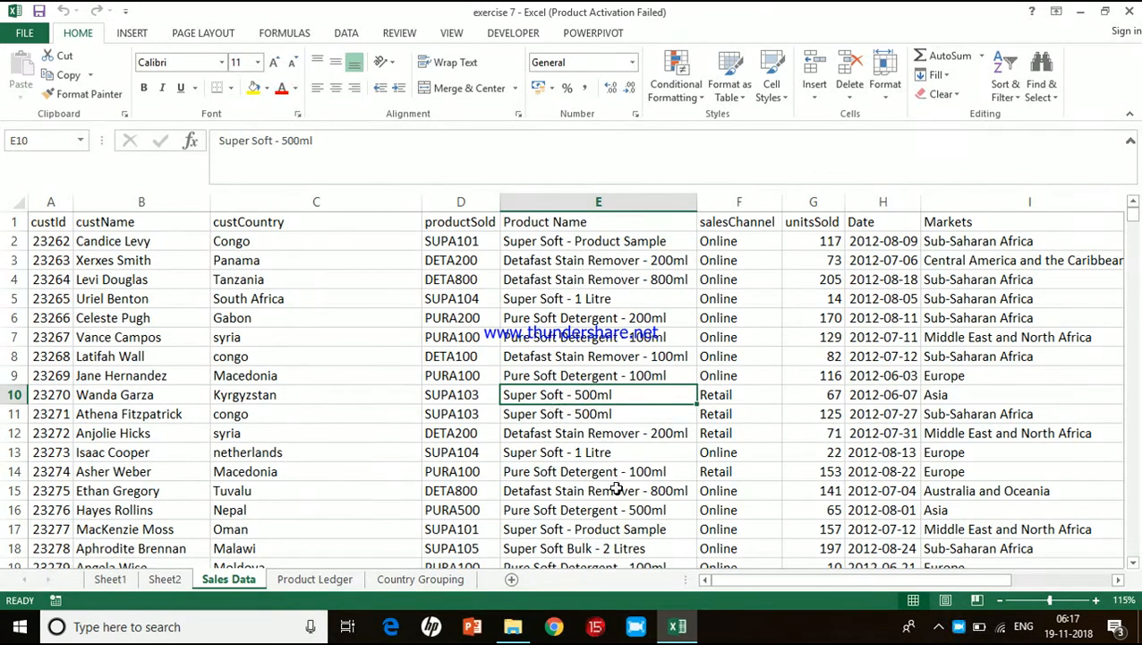
click(729, 396)
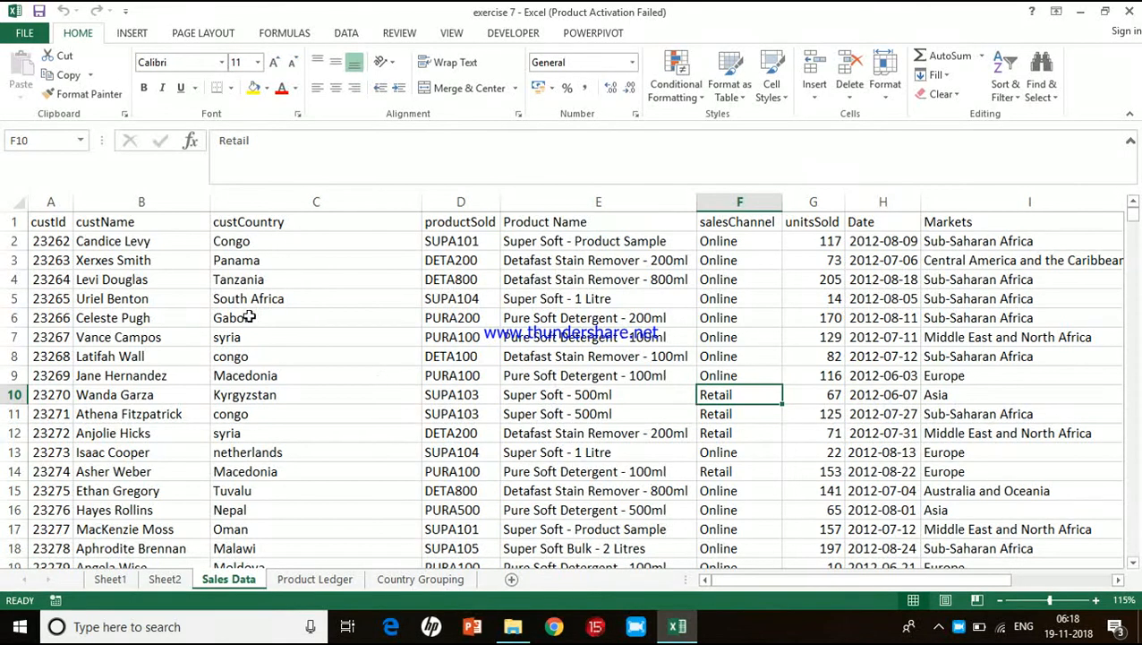
- Turn on filtering for the header row of the sales data
click(8, 222)
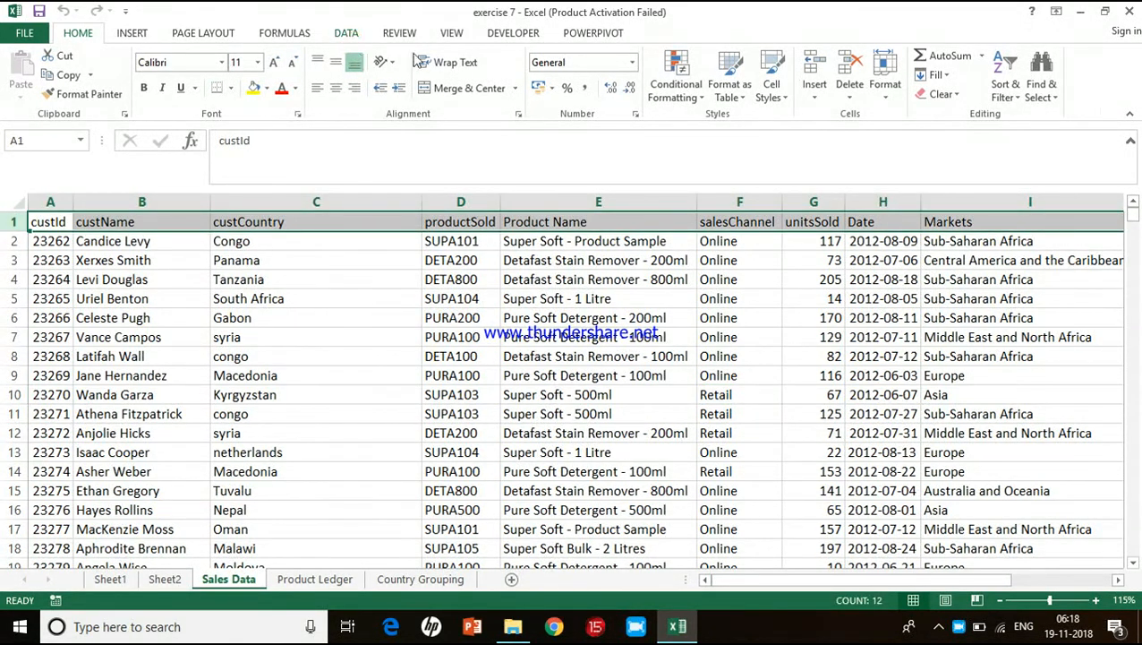
click(347, 33)
click(417, 67)
click(597, 319)
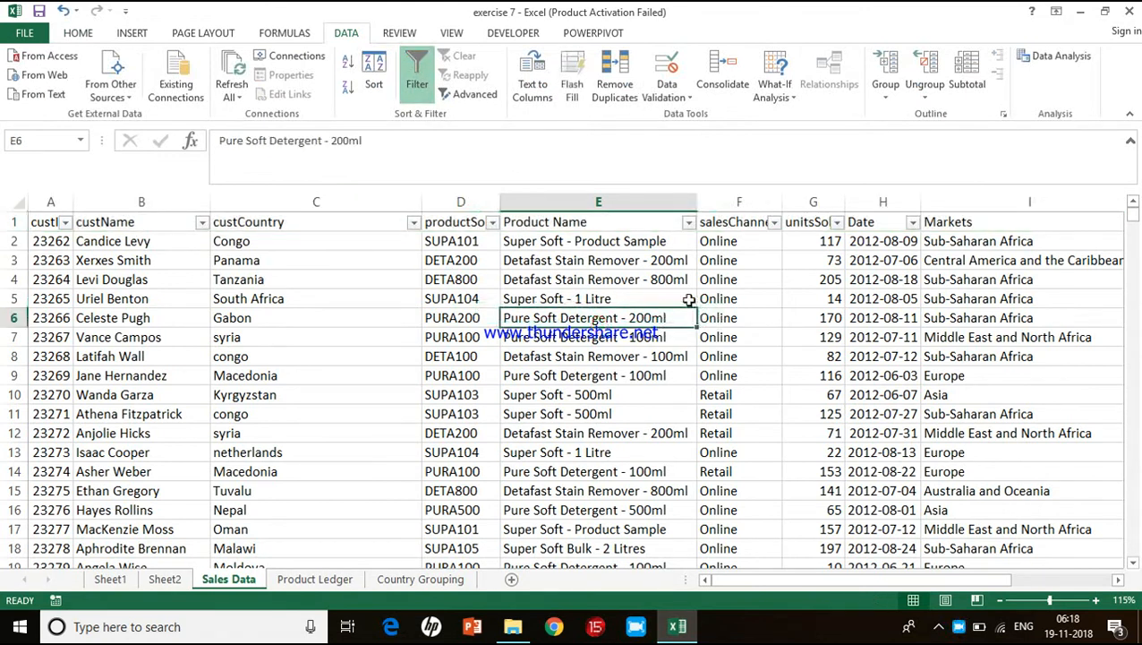
- Filter the Product Name column to show only Super Soft - 500ml
click(689, 223)
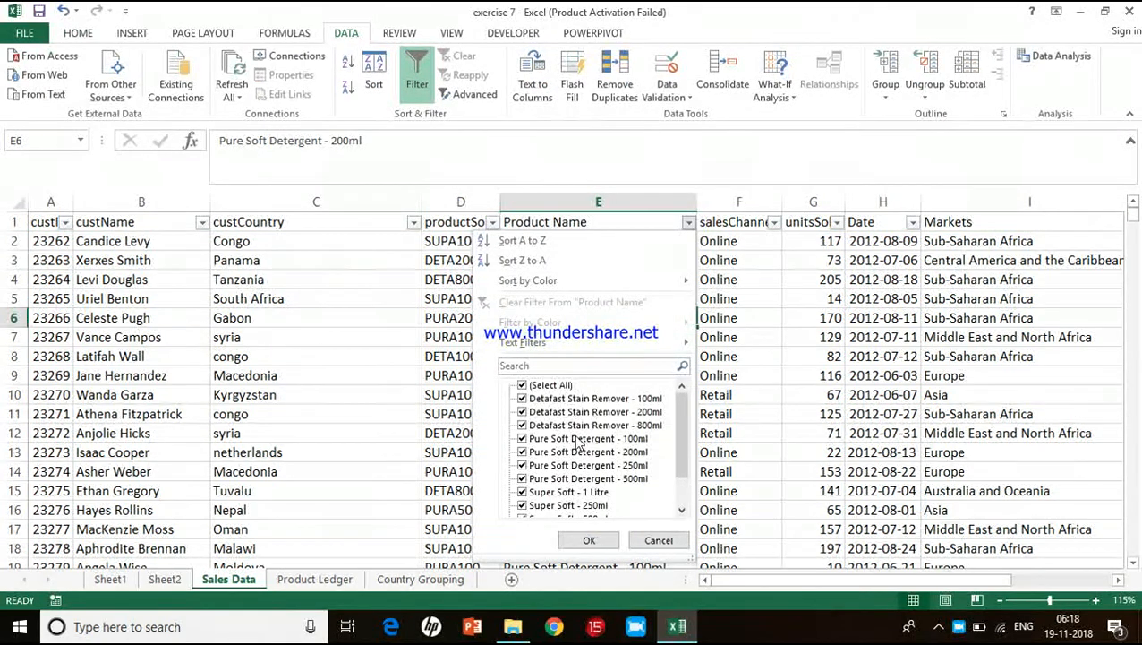
click(523, 385)
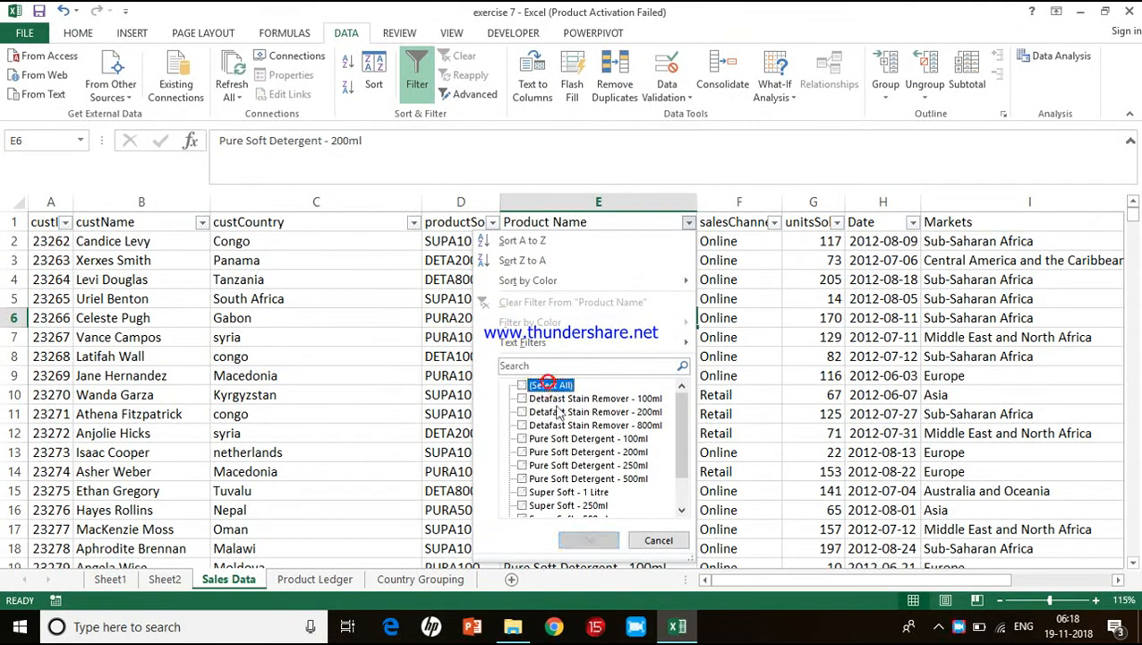
click(577, 507)
scroll(573, 497, down, 1)
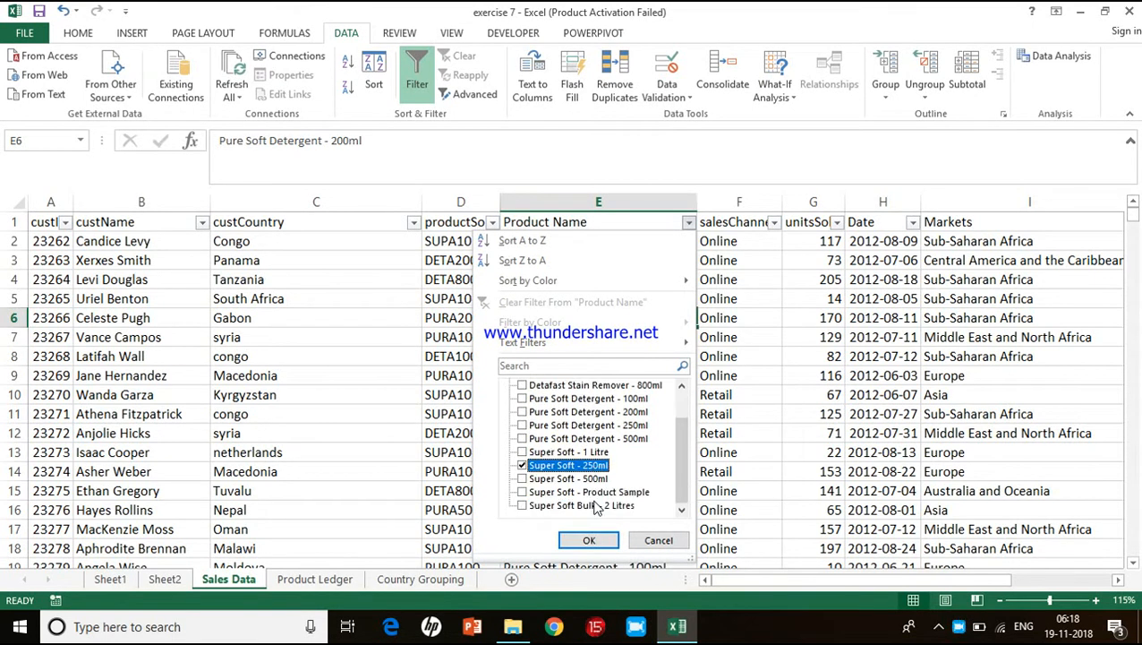
click(522, 466)
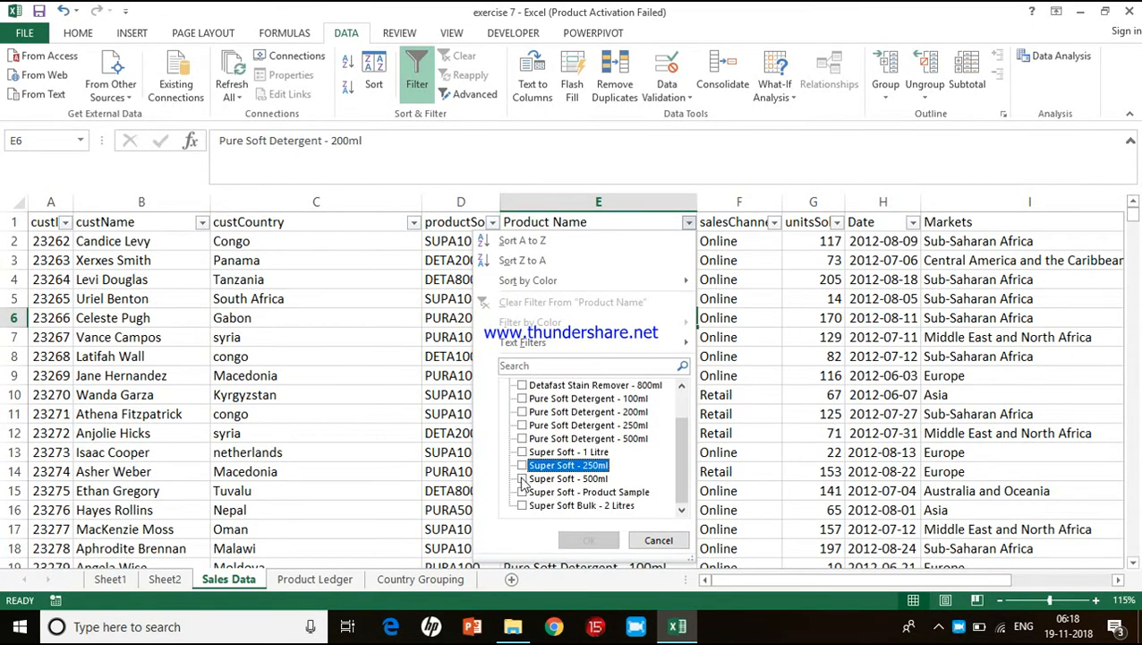
click(522, 478)
click(589, 541)
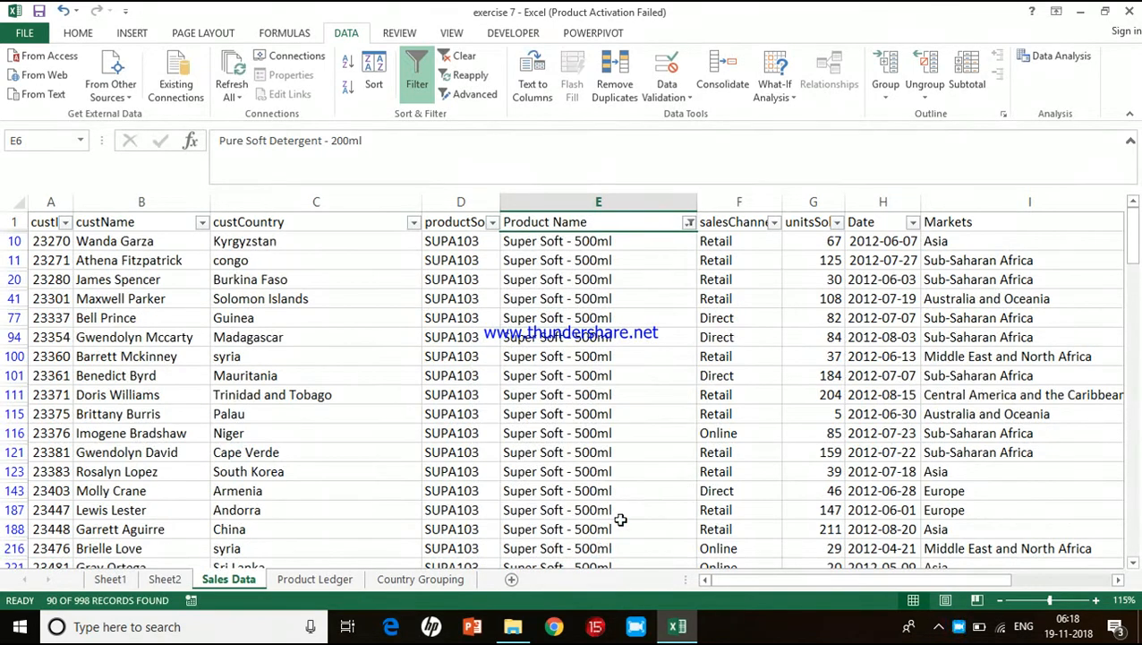
- Filter the salesChannel column to show only Retail records
click(774, 223)
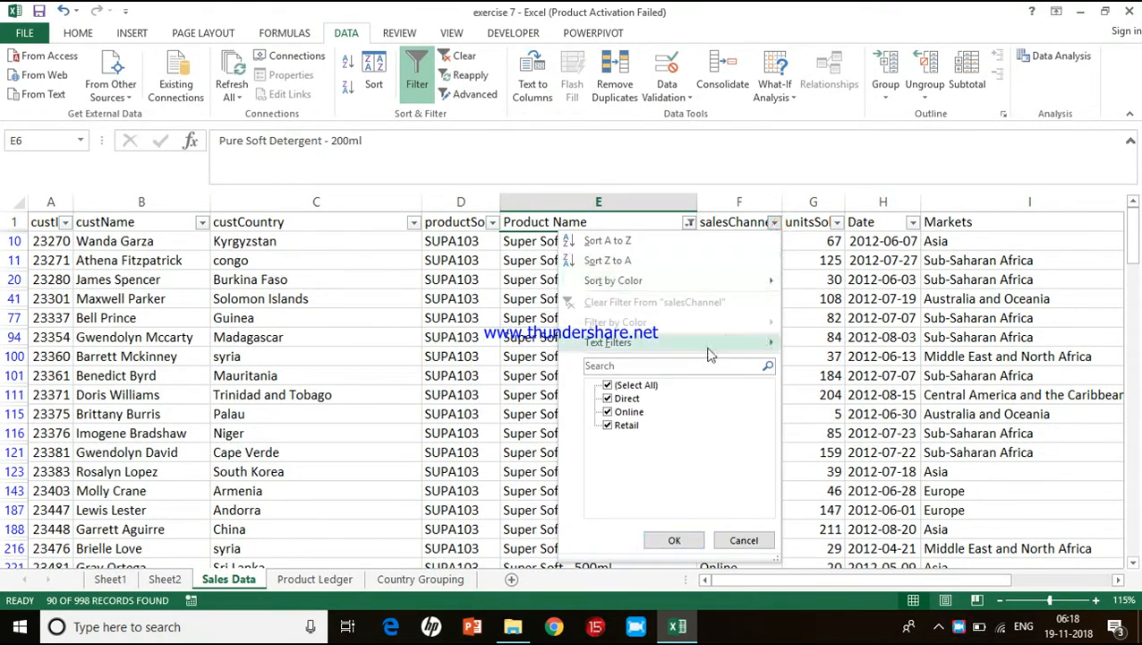
click(629, 385)
click(609, 425)
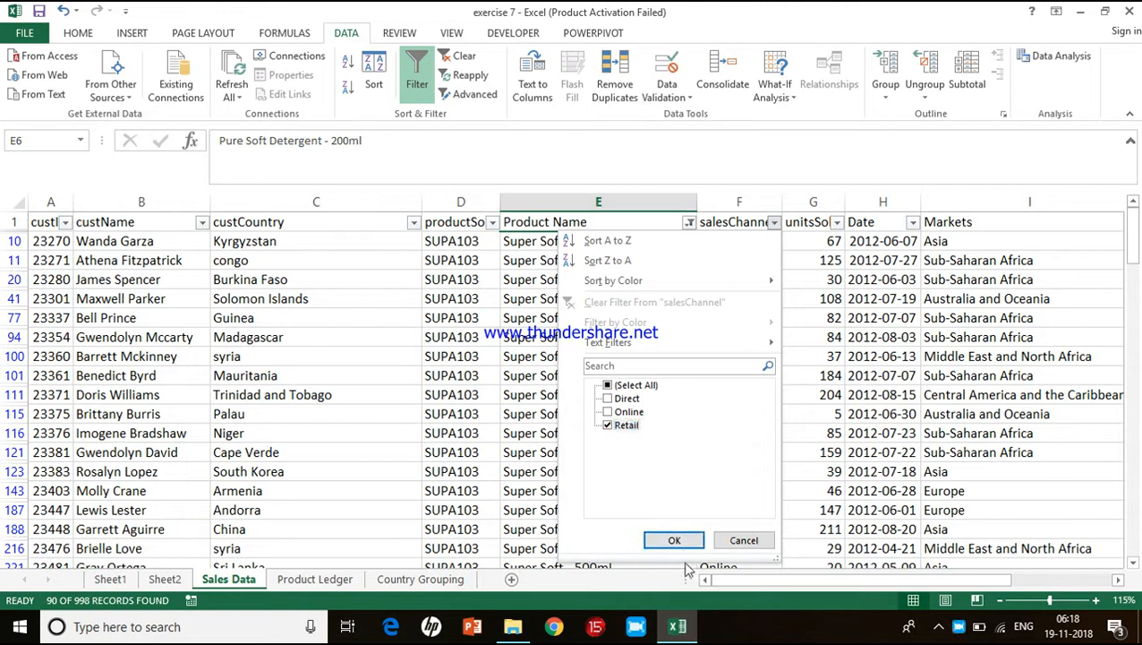
click(676, 540)
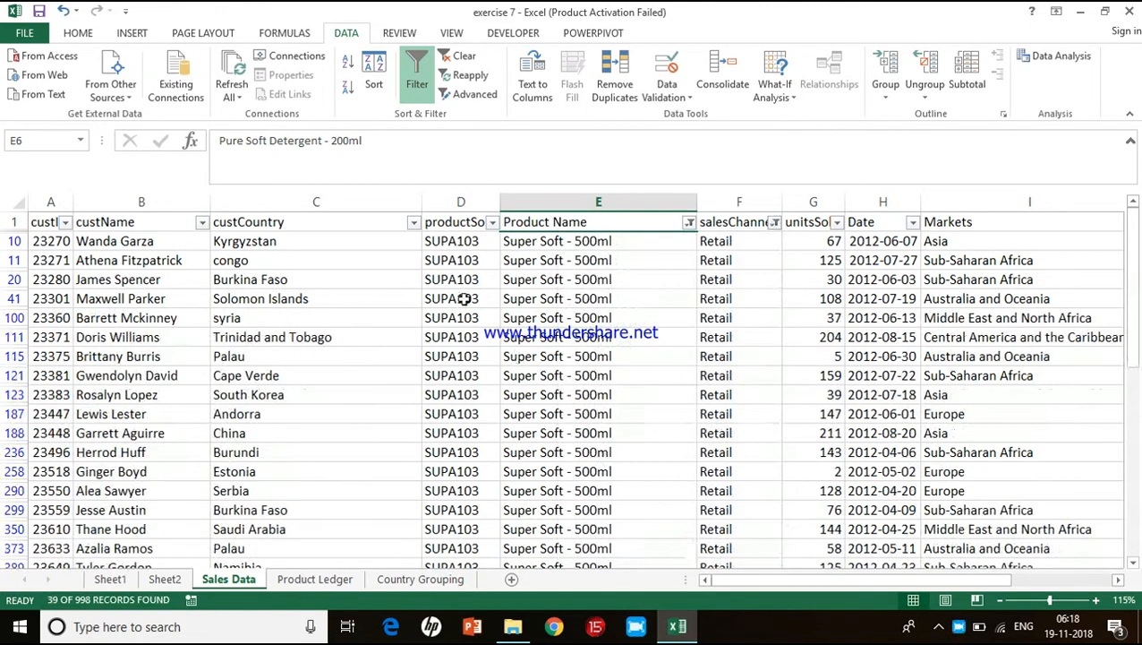
- Filter the custCountry column to show only China
click(413, 222)
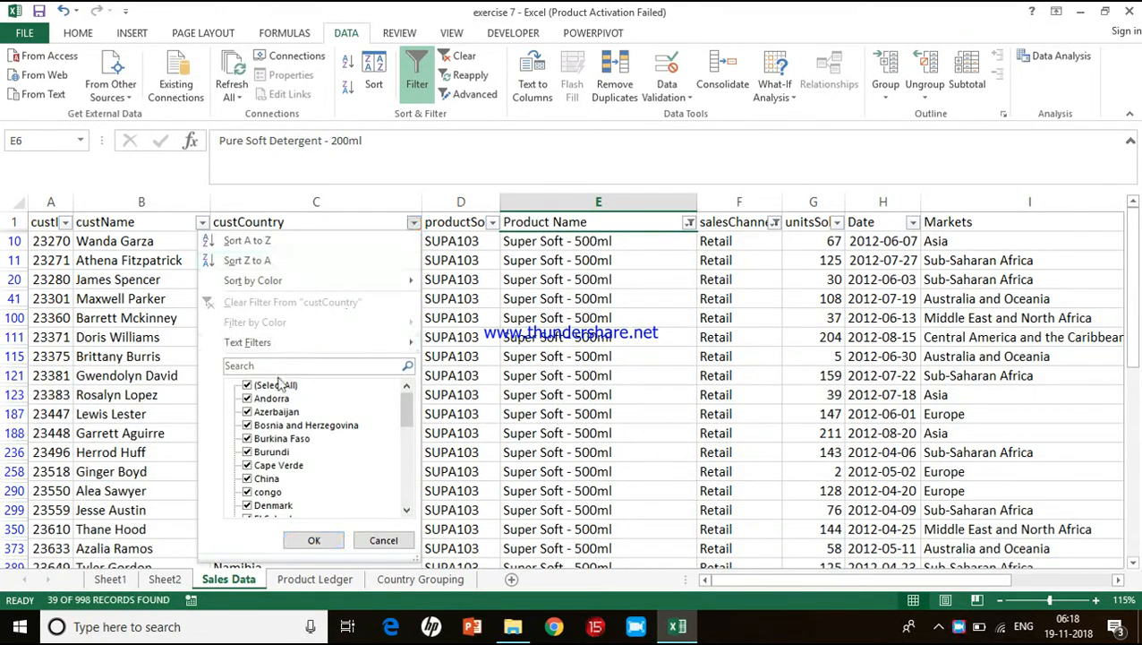
click(274, 385)
scroll(294, 459, down, 10)
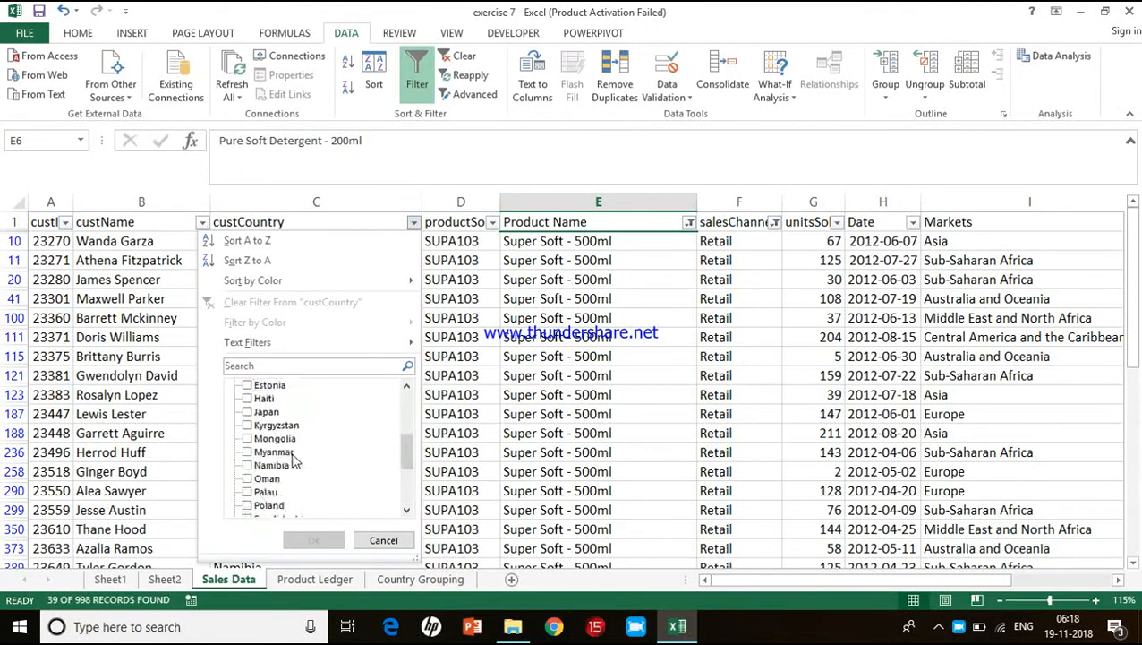
scroll(294, 458, down, 2)
scroll(294, 458, up, 4)
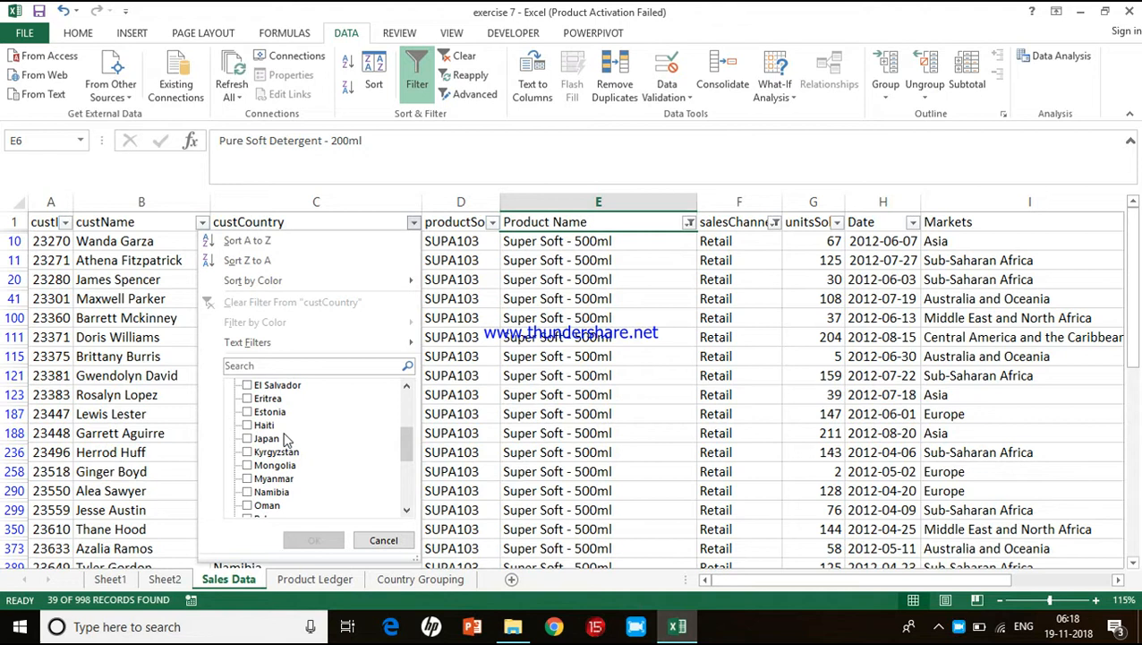
scroll(286, 439, up, 1)
scroll(284, 439, up, 3)
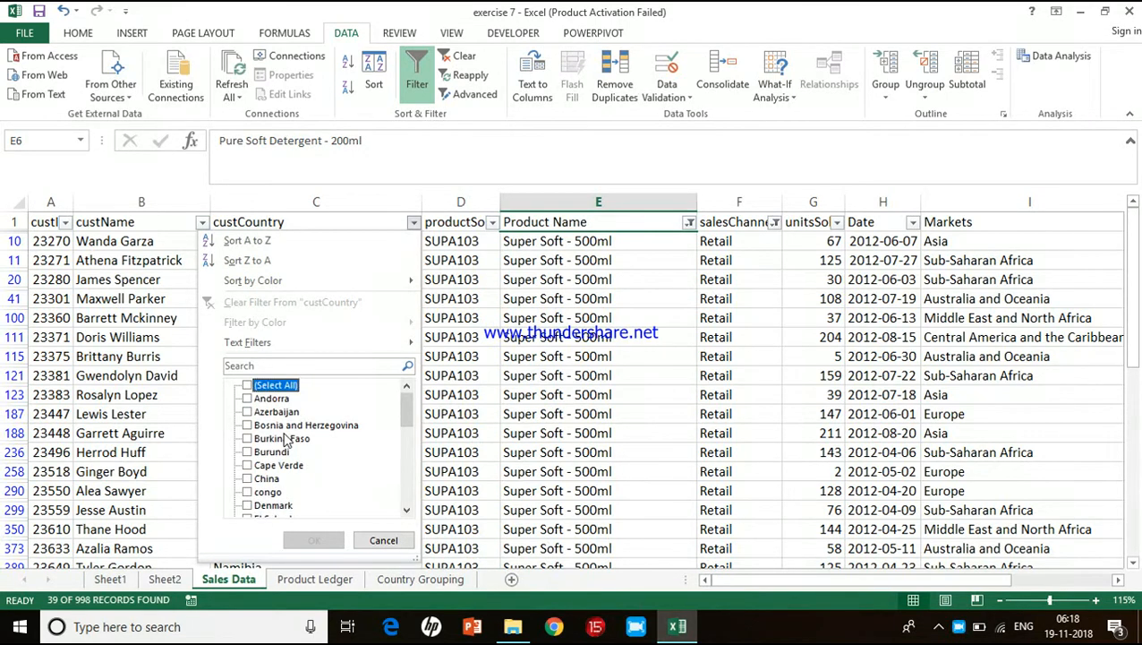
click(265, 479)
click(324, 543)
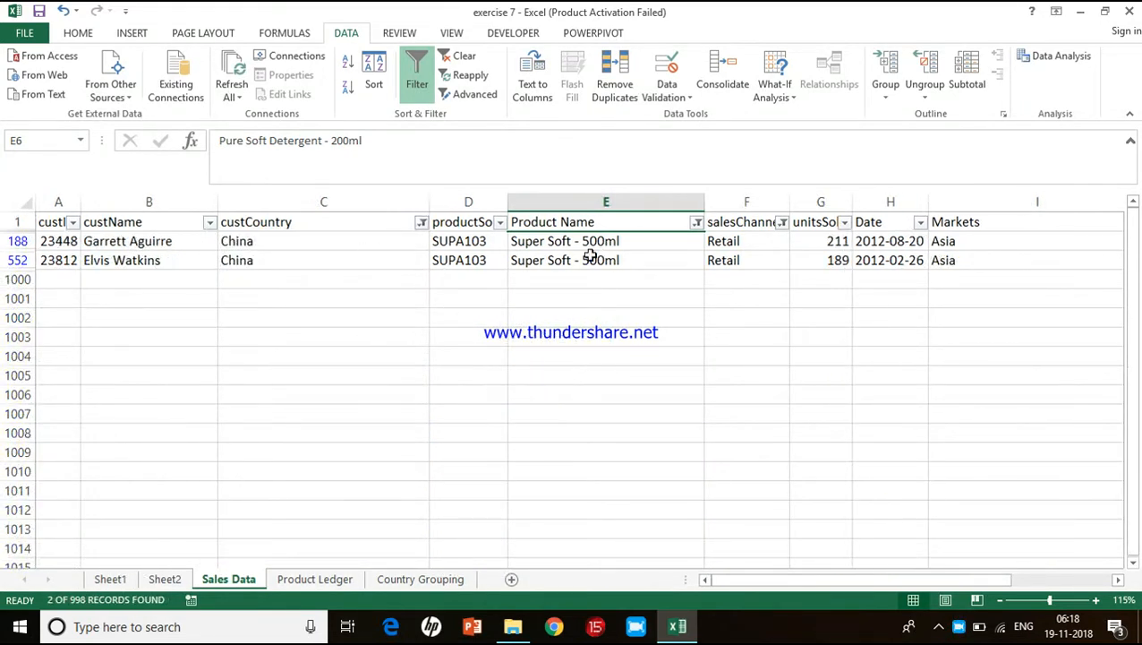
- Check the total of the Sales values for the filtered China retail records of Super Soft - 500ml
click(301, 249)
scroll(706, 339, right, 3)
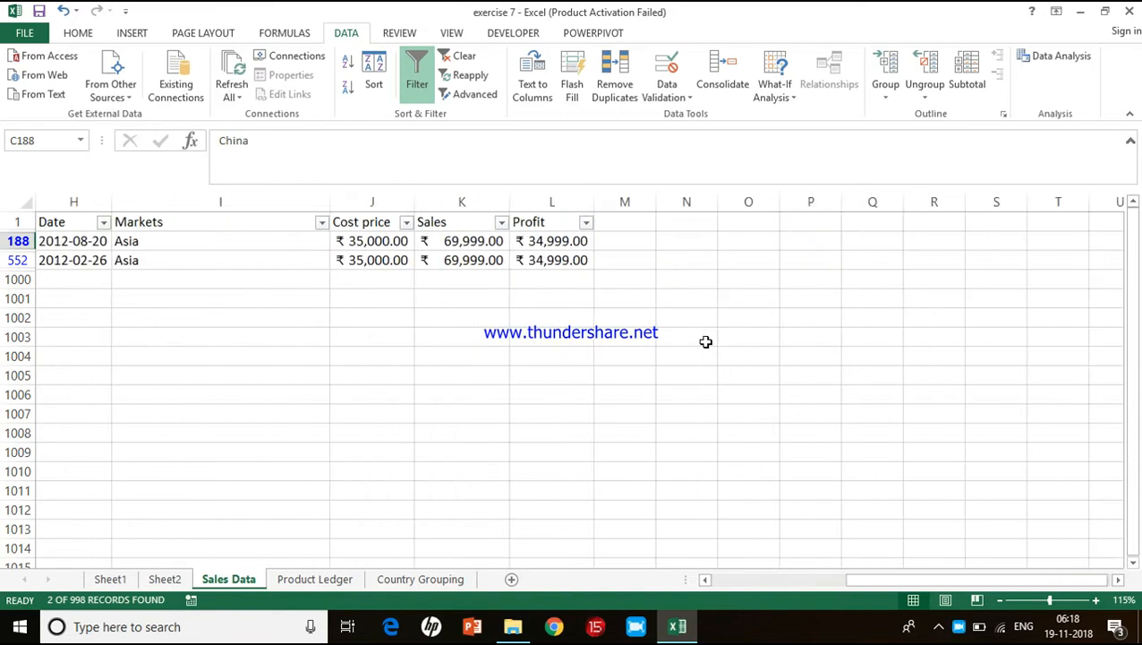
click(455, 240)
drag(455, 240, 454, 258)
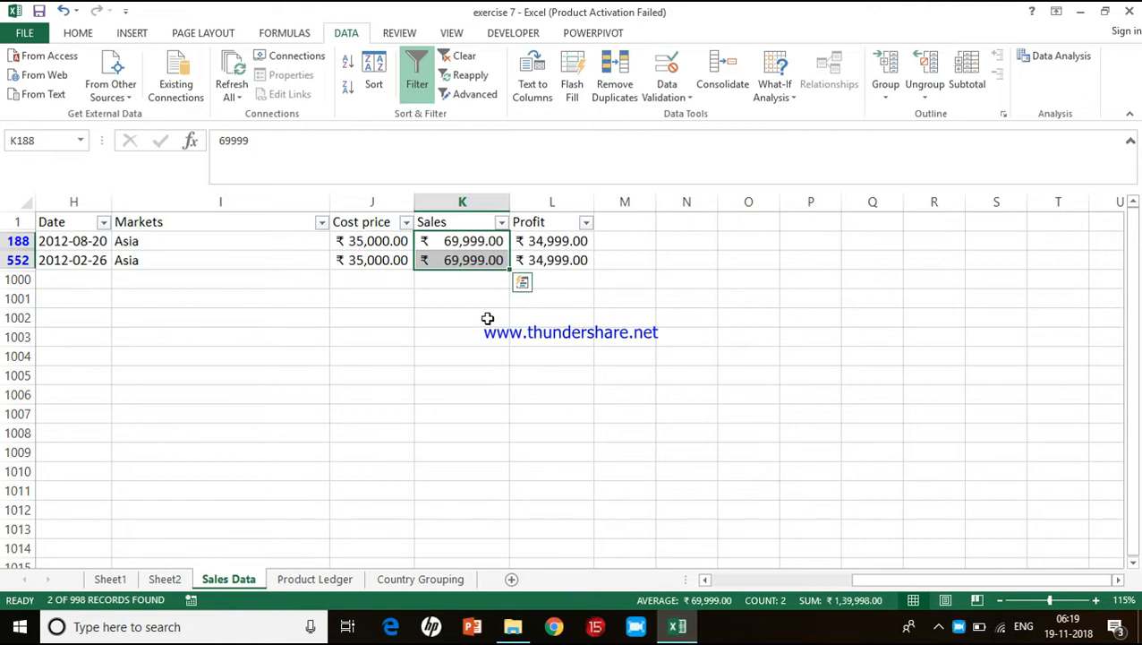
click(469, 300)
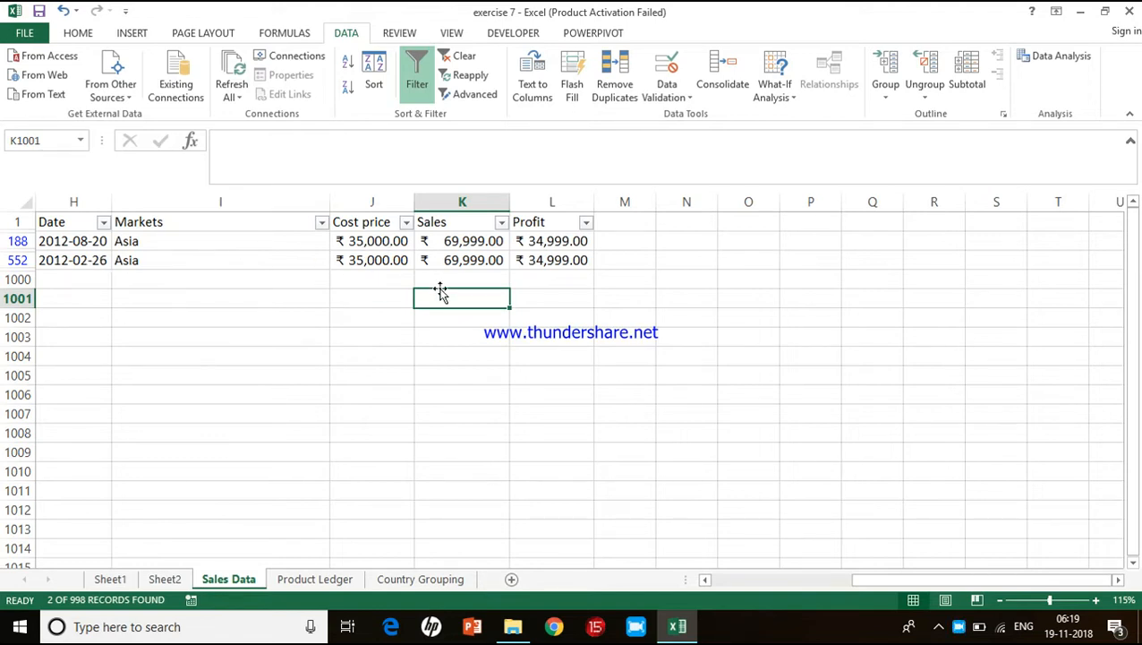
scroll(441, 293, left, 4)
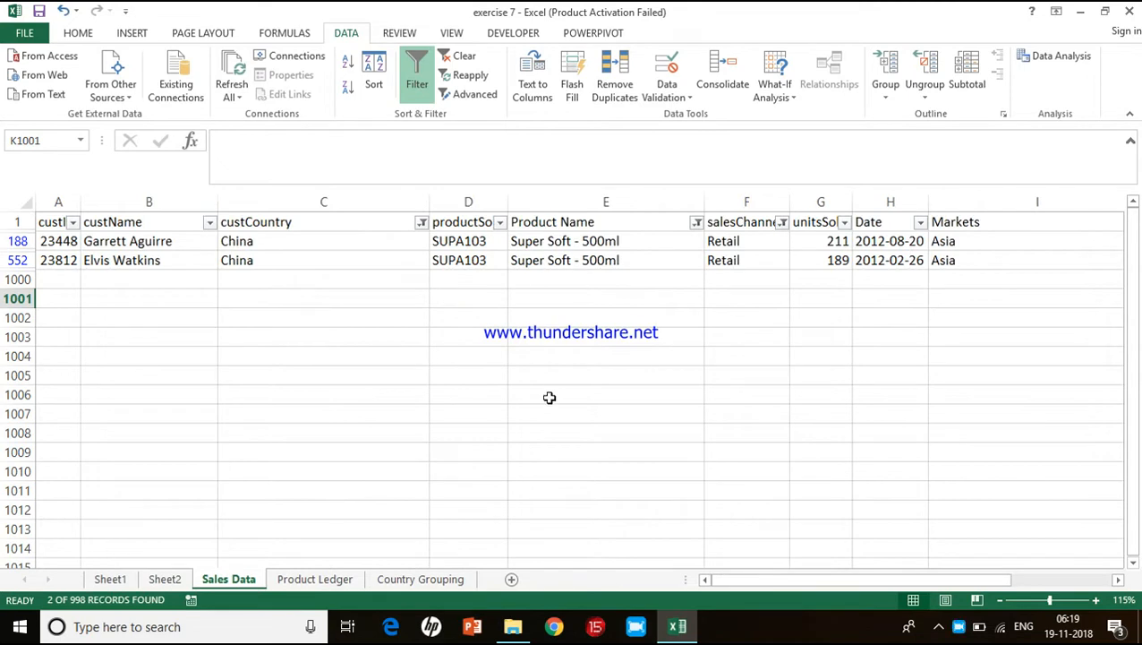
- Remove all filters from the header row so the complete sales data is listed
scroll(550, 398, right, 3)
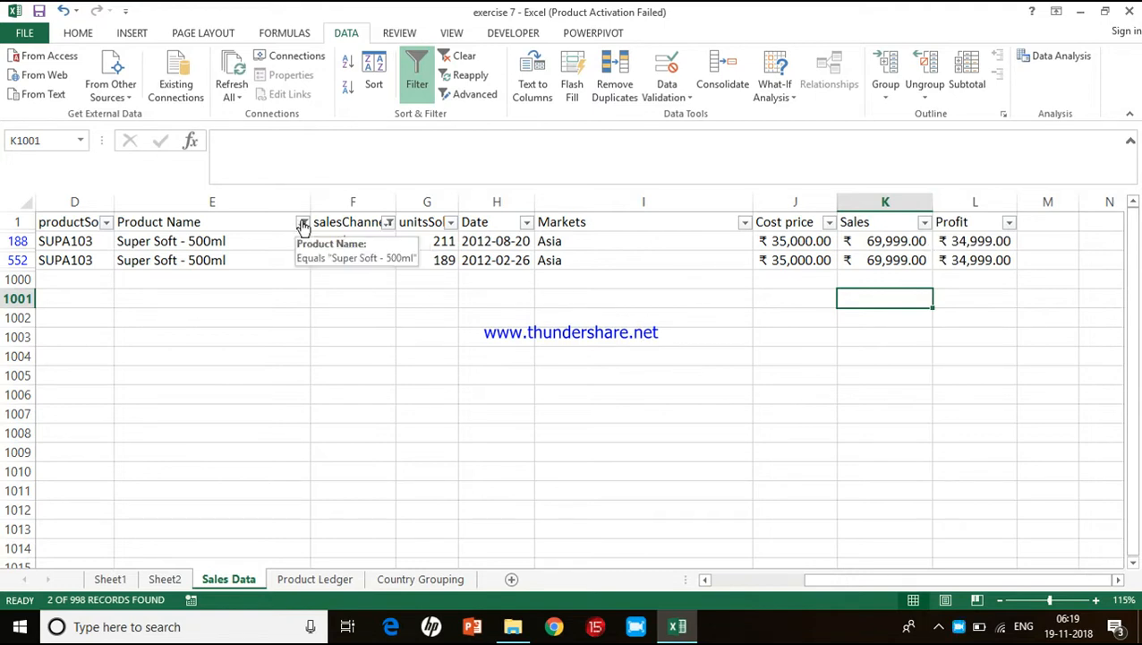
click(17, 222)
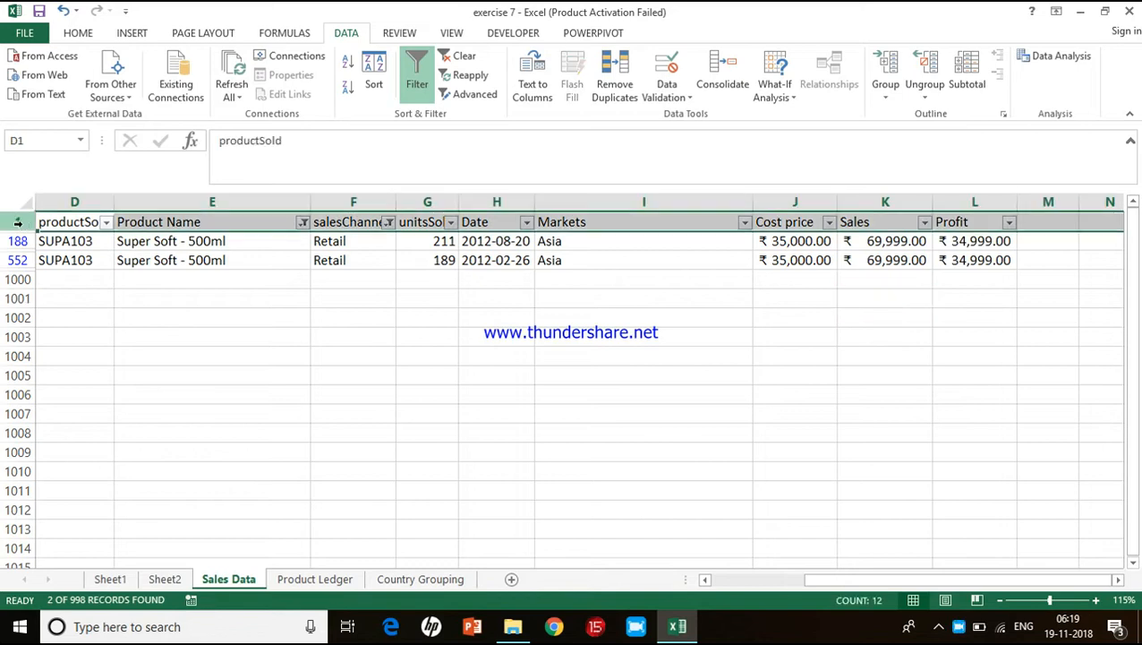
click(417, 84)
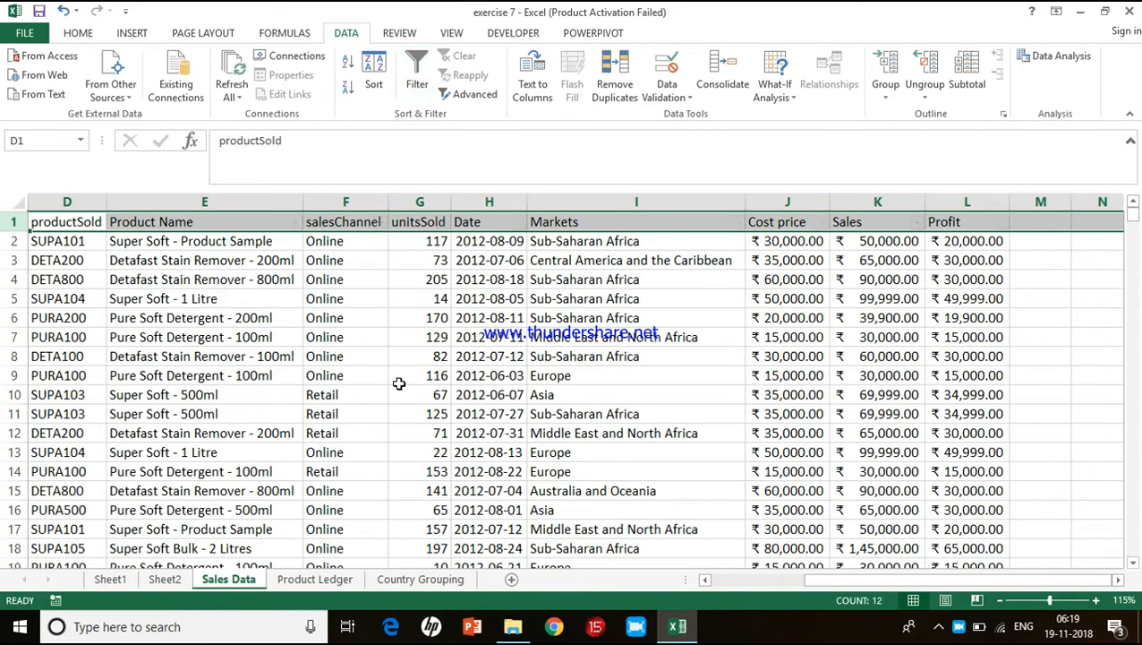
- Examine the unitsSold and Date entries of several sales records
click(398, 383)
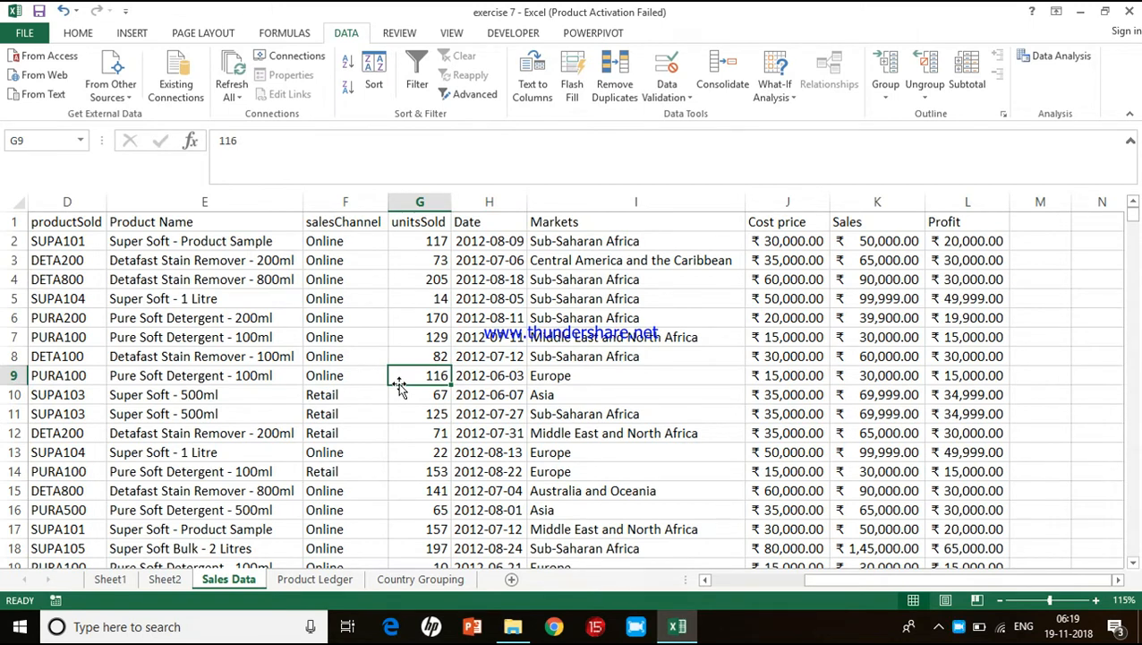
click(509, 357)
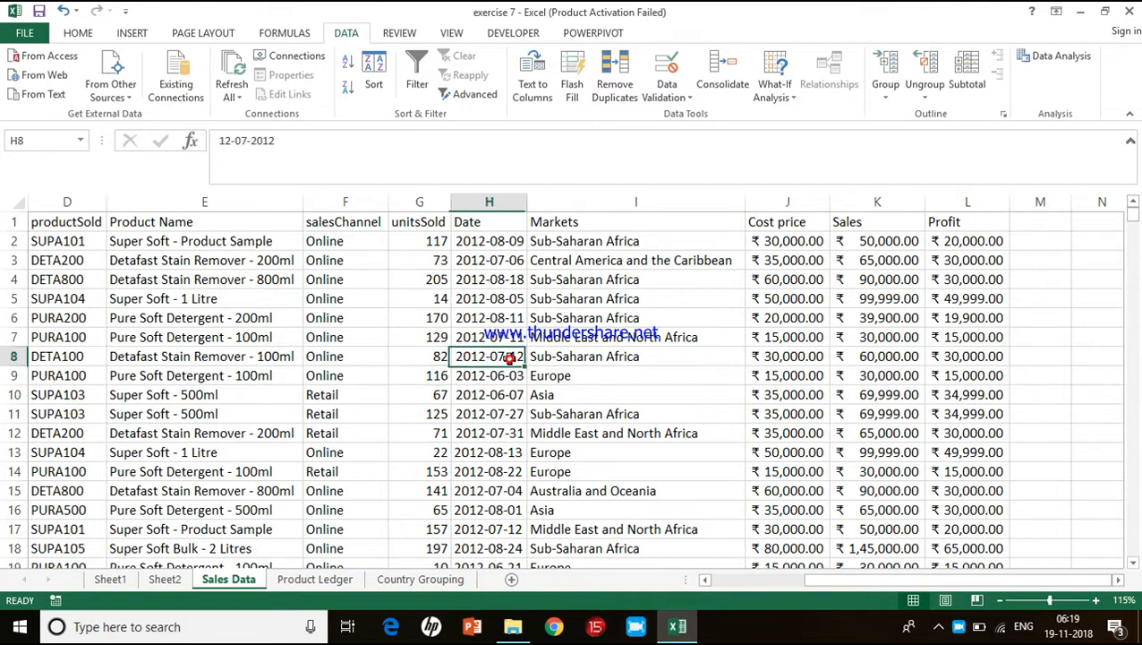
click(483, 414)
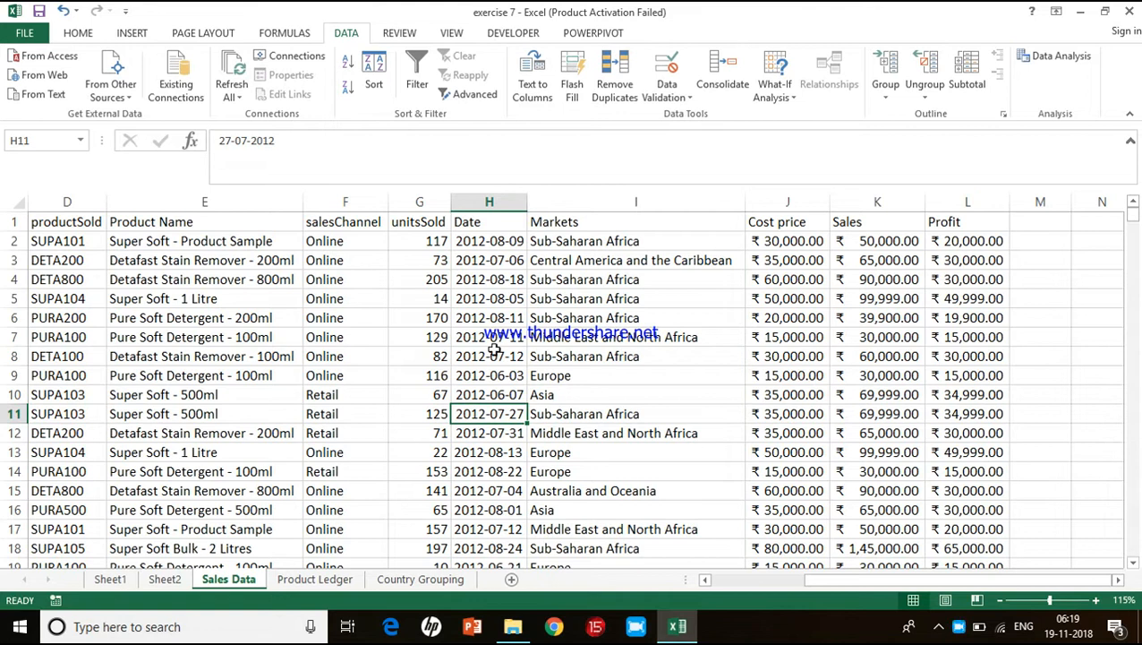
- Create a PivotTable from the Sales Data range A1:L999 on a new worksheet
click(381, 451)
scroll(381, 447, left, 3)
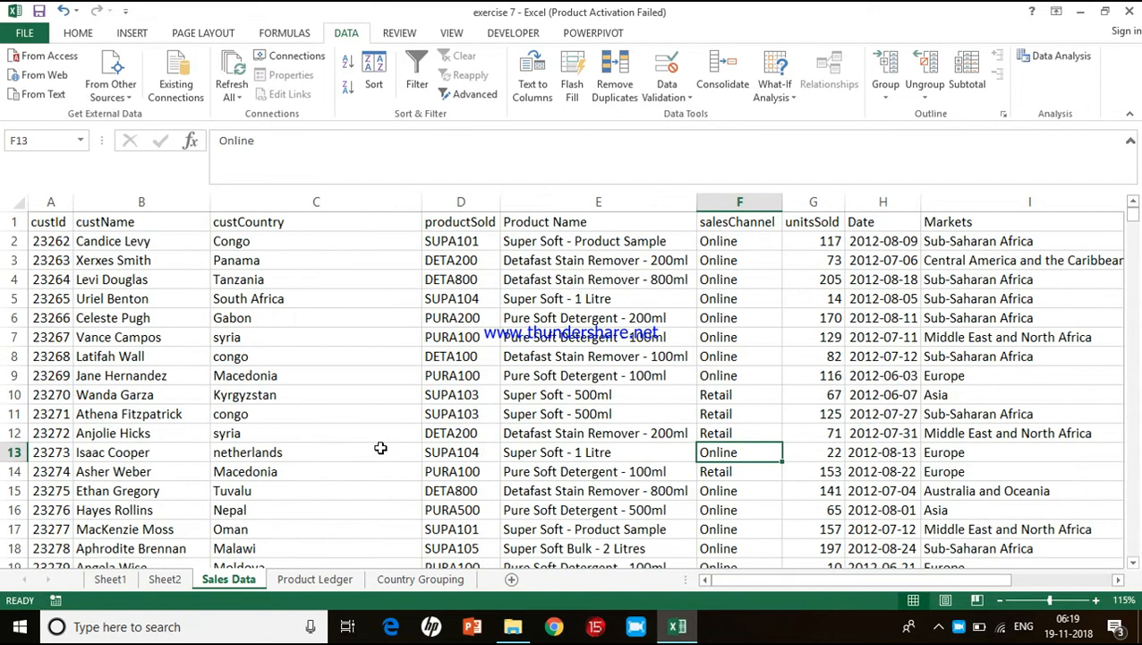
click(132, 38)
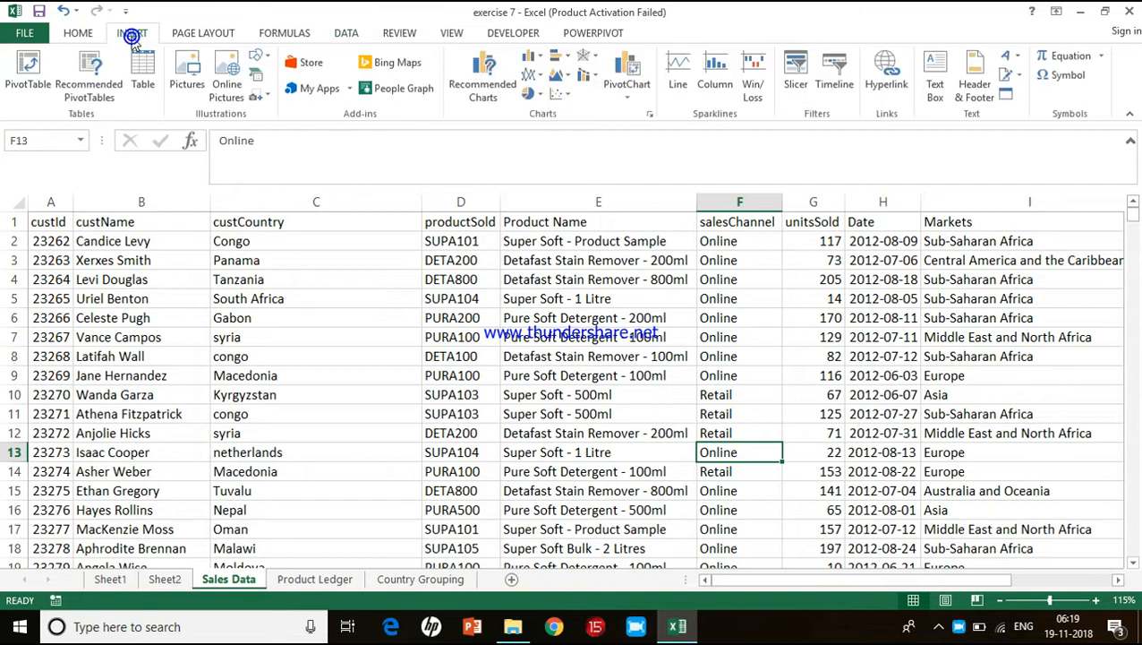
click(20, 90)
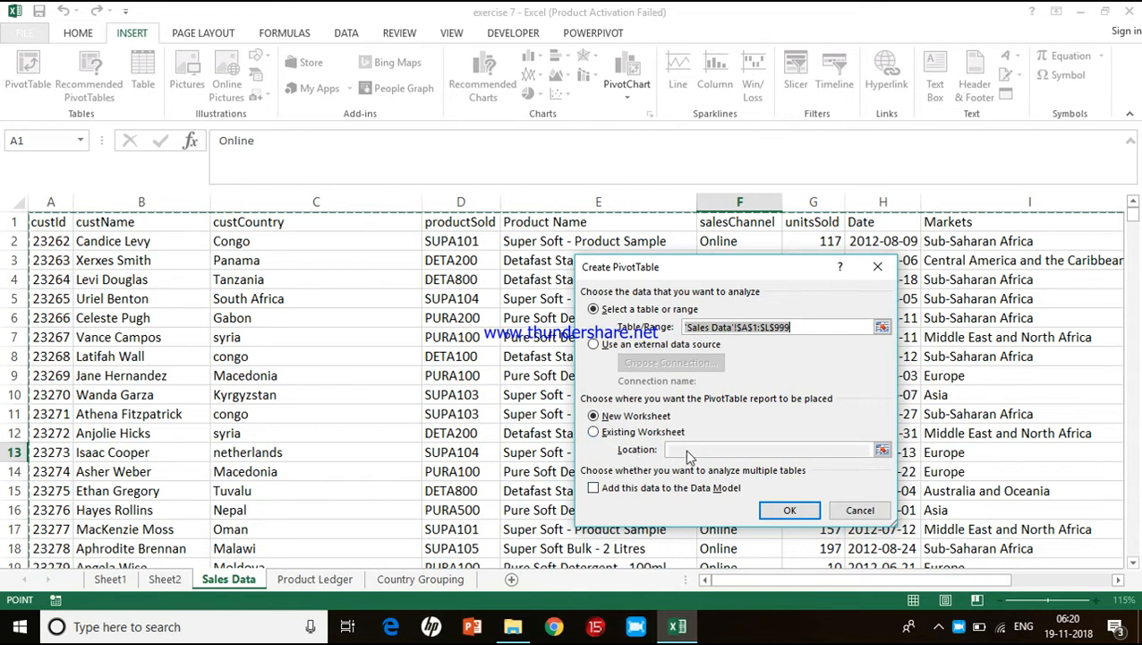
click(789, 509)
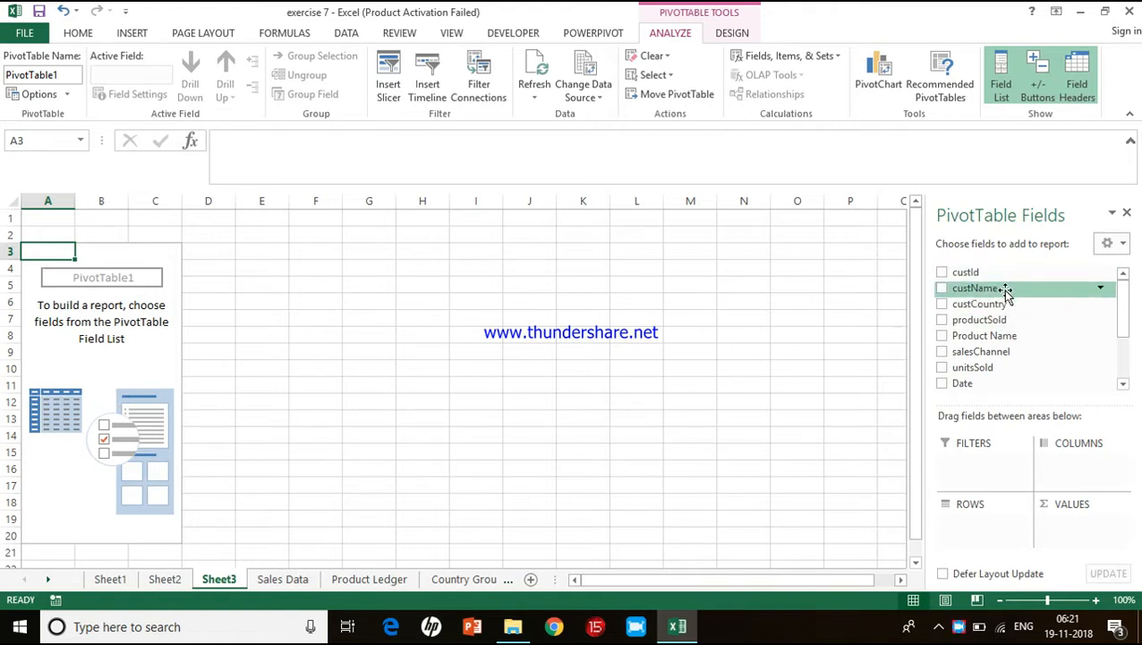
- Compare the PivotTable field list on Sheet3 with the column headers of the Sales Data sheet
scroll(1000, 302, down, 1)
scroll(999, 302, down, 2)
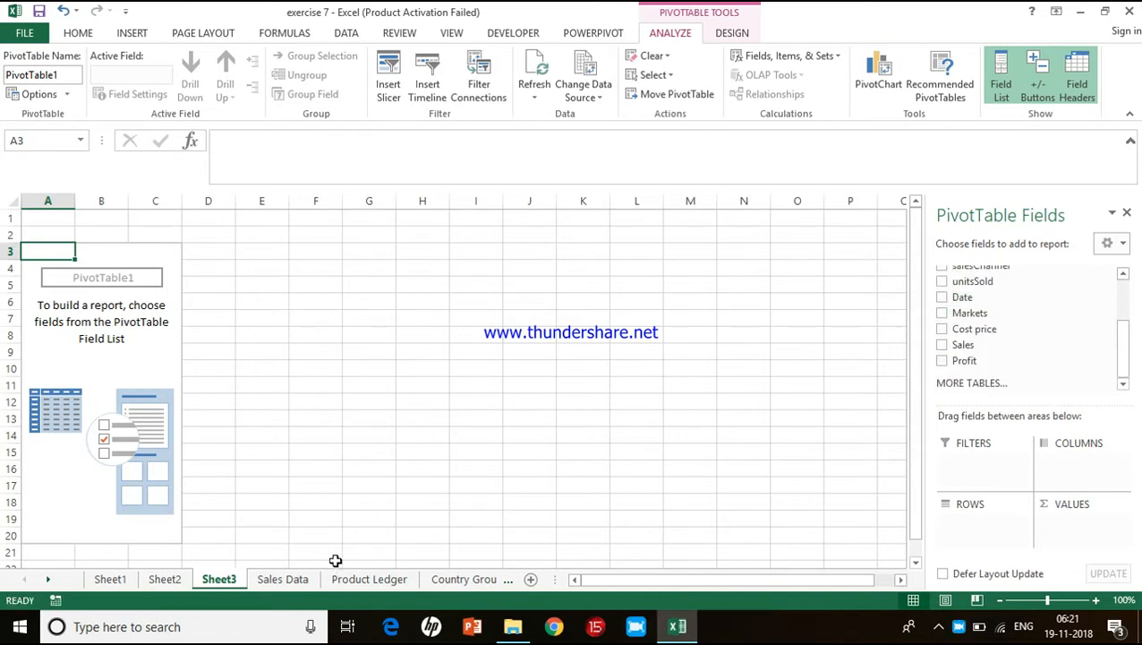
click(302, 581)
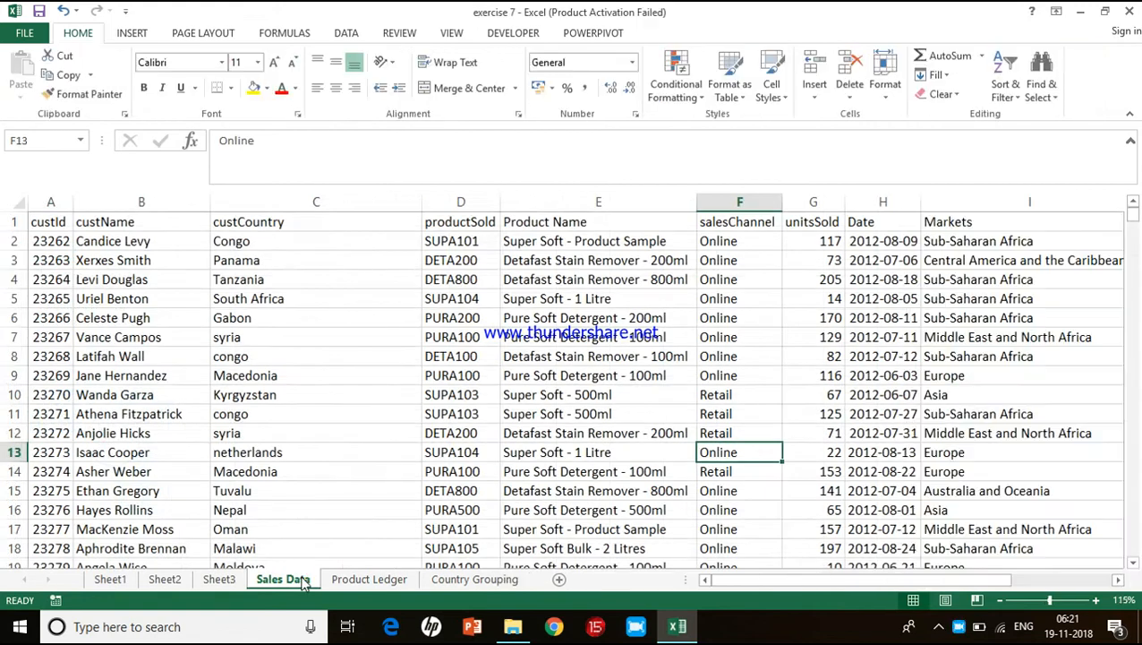
click(219, 579)
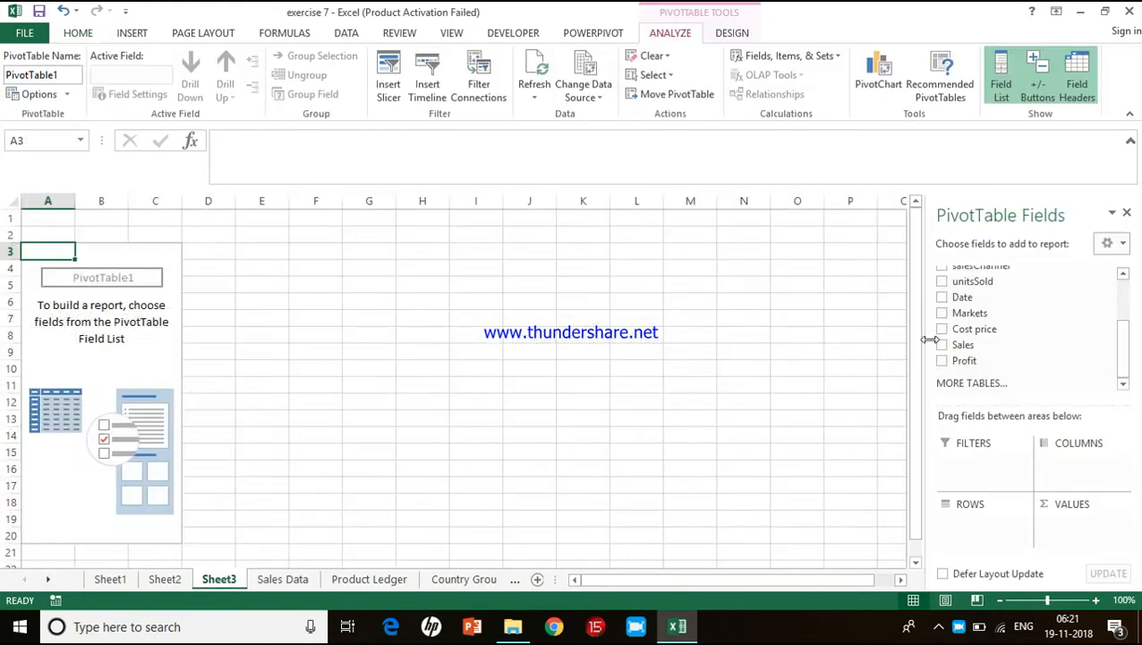
click(267, 579)
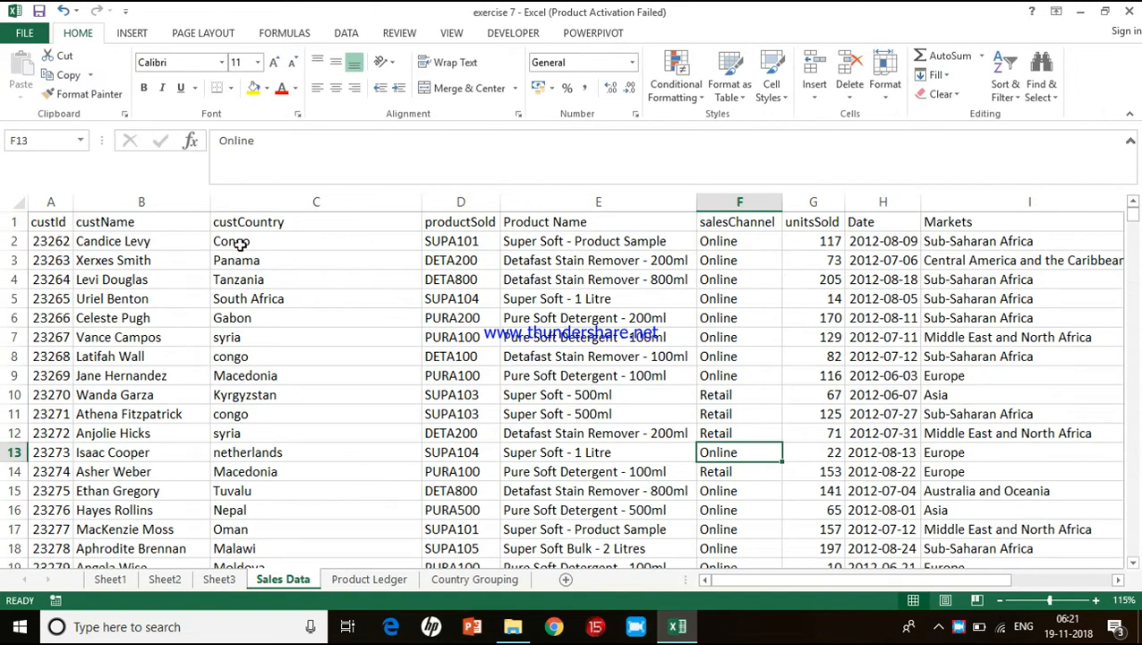
click(235, 580)
scroll(989, 309, up, 1)
scroll(990, 308, up, 1)
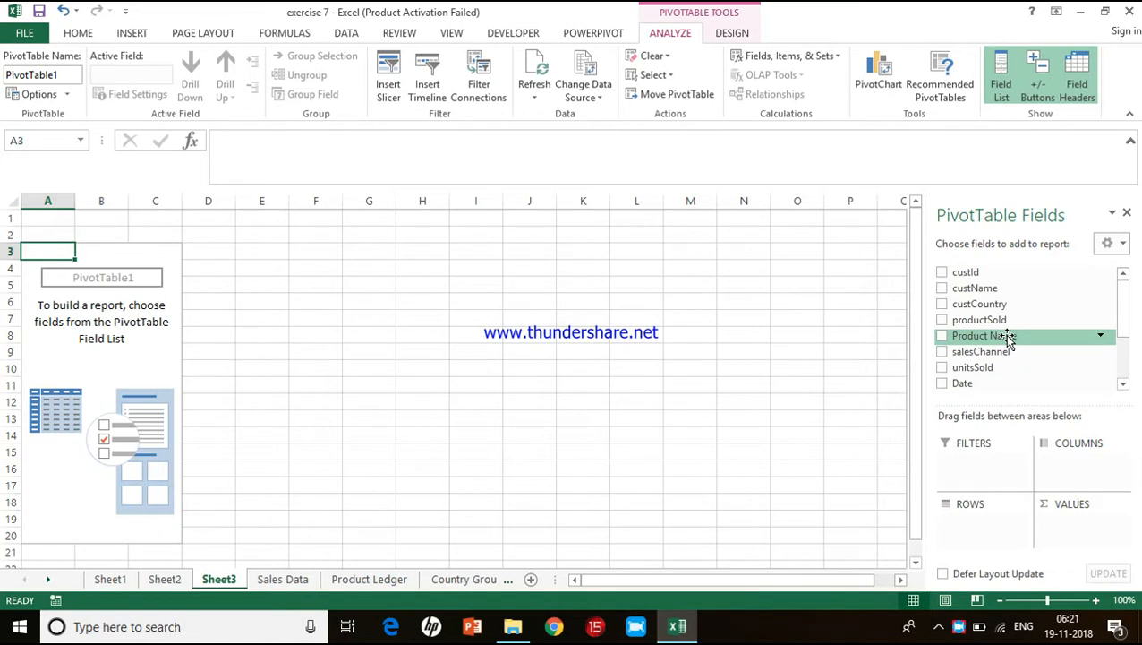
- Build the pivot table with Markets as rows and the sum of Sales as values
scroll(1009, 355, down, 2)
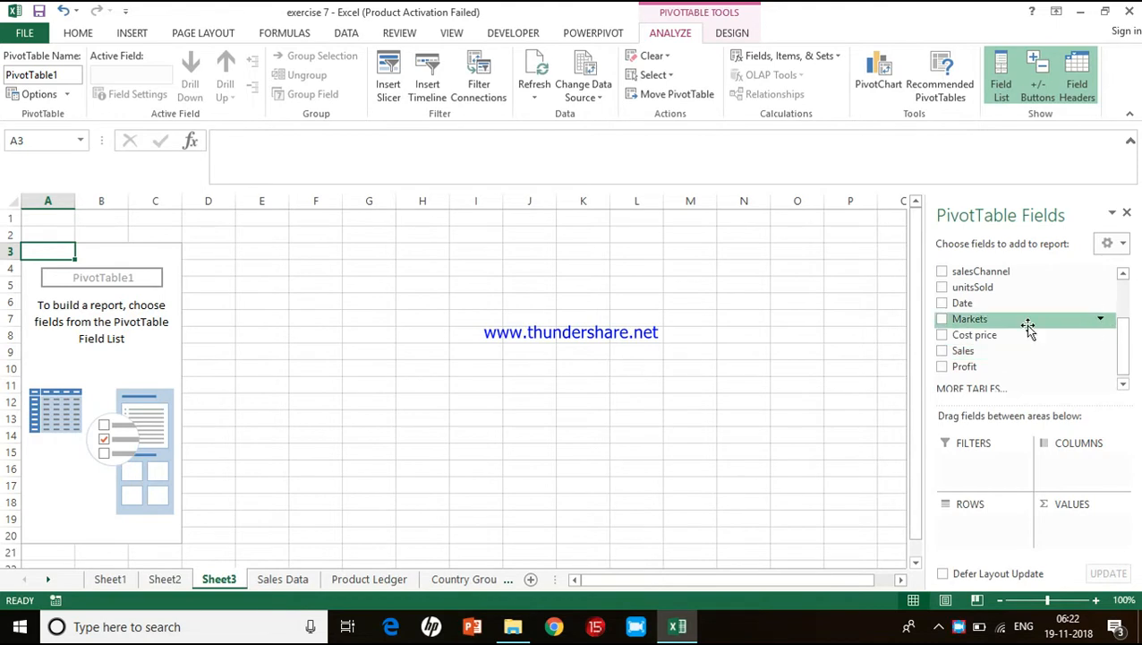
scroll(1029, 328, down, 1)
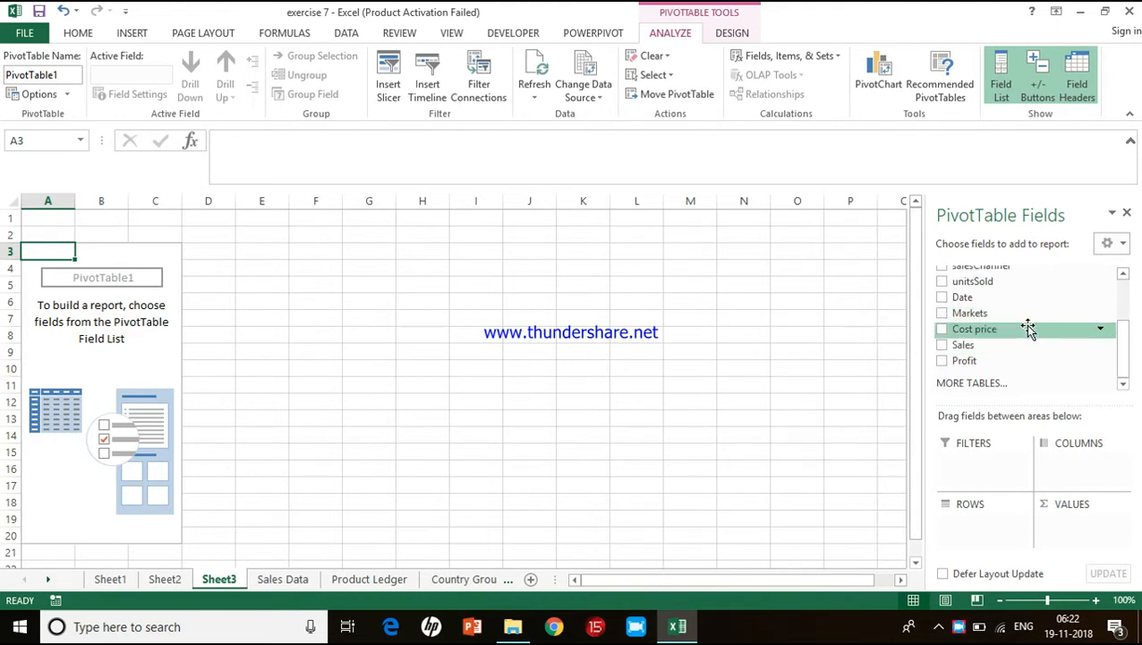
right_click(1028, 328)
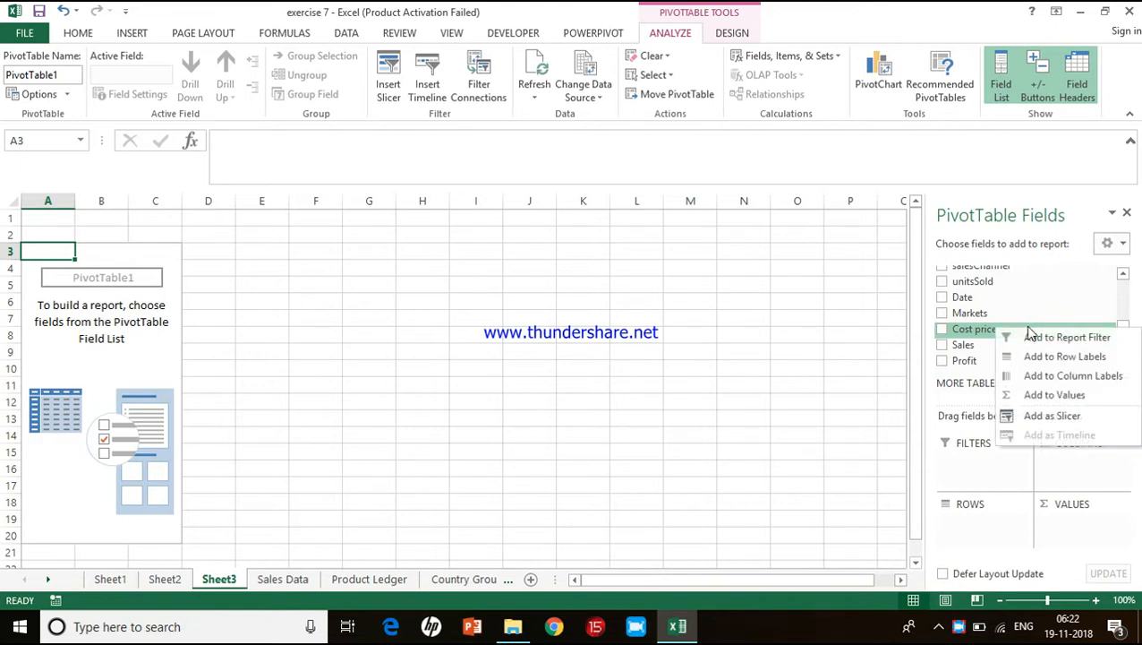
click(942, 314)
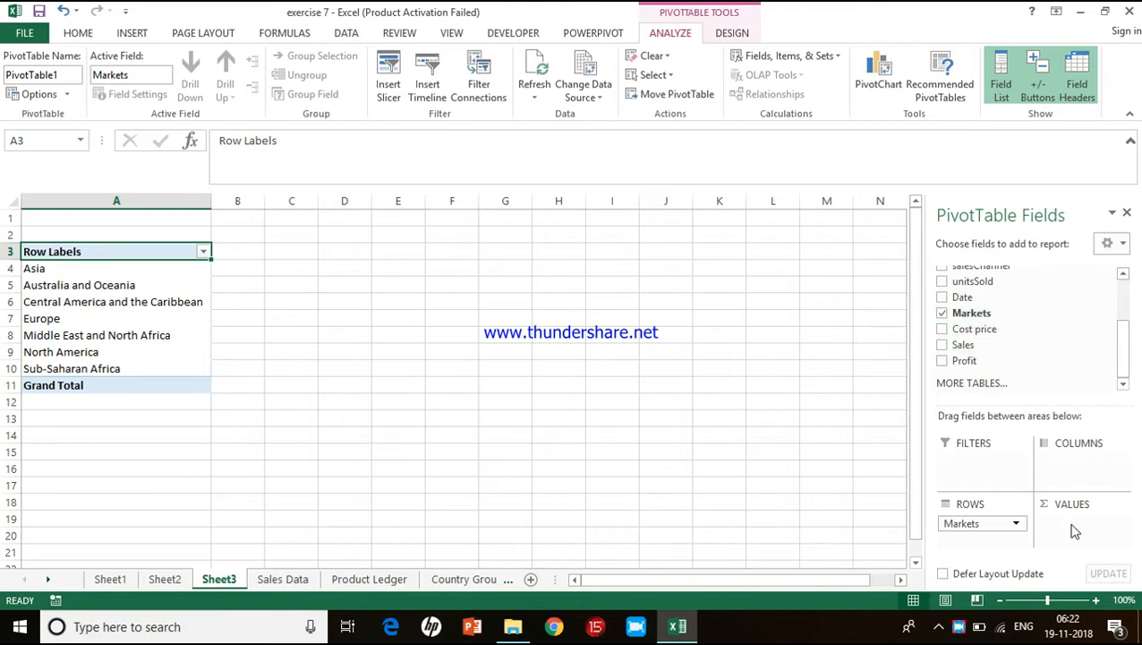
drag(967, 350, 770, 517)
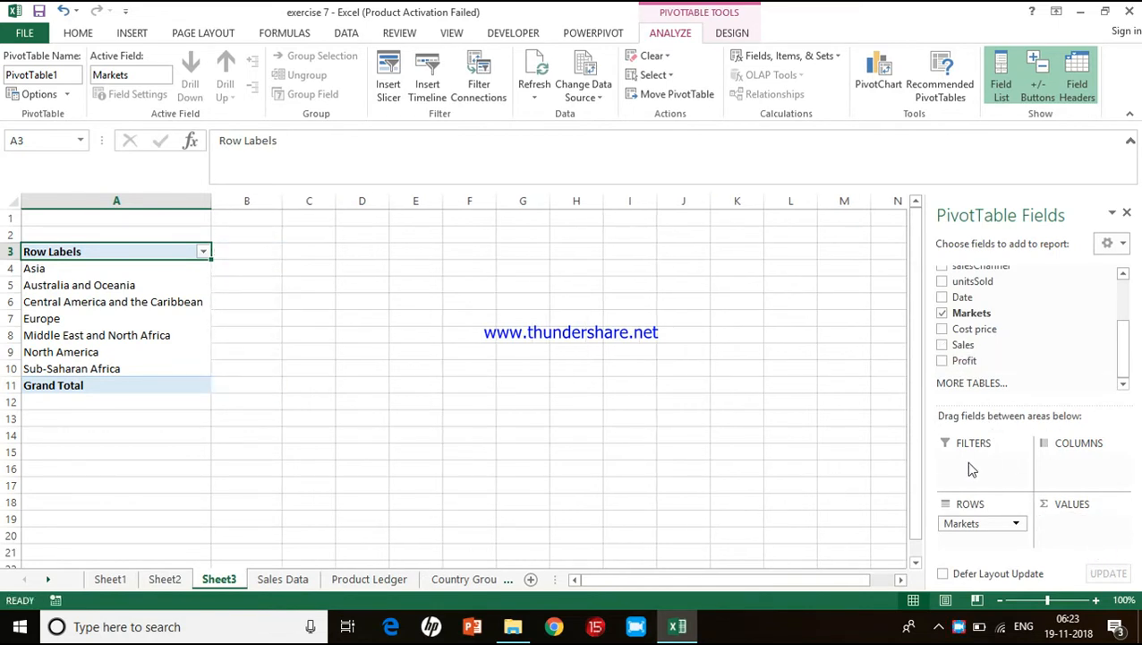
click(942, 346)
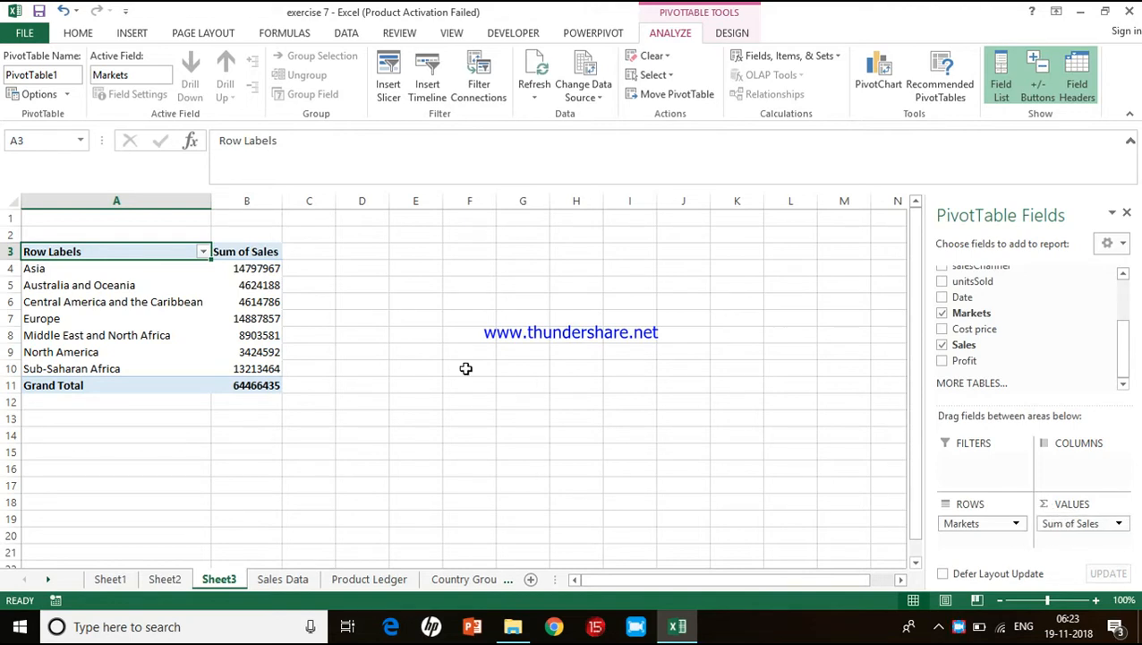
- Compare the individual records on the Sales Data sheet with the market sales summary in the Sheet3 pivot table
click(279, 580)
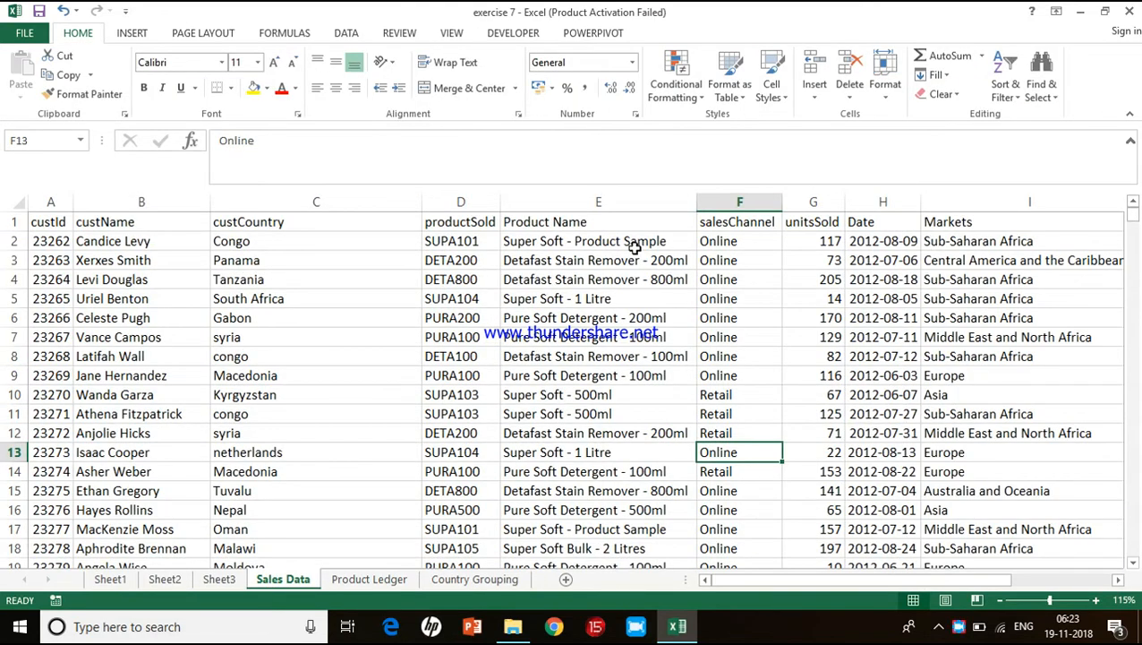
click(65, 241)
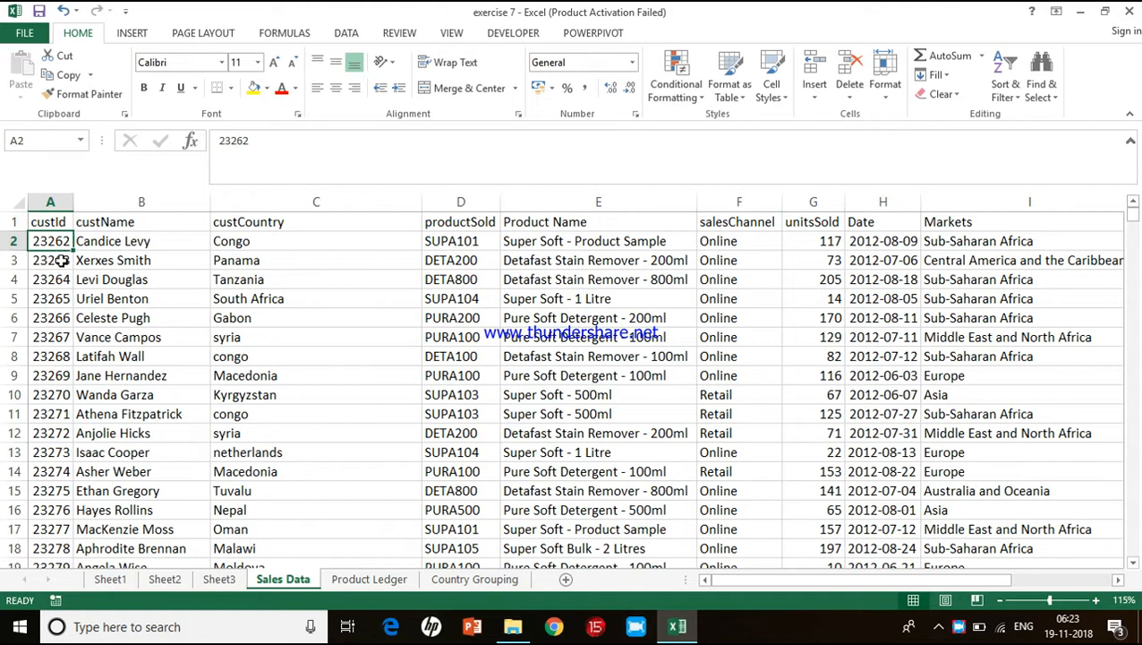
click(219, 580)
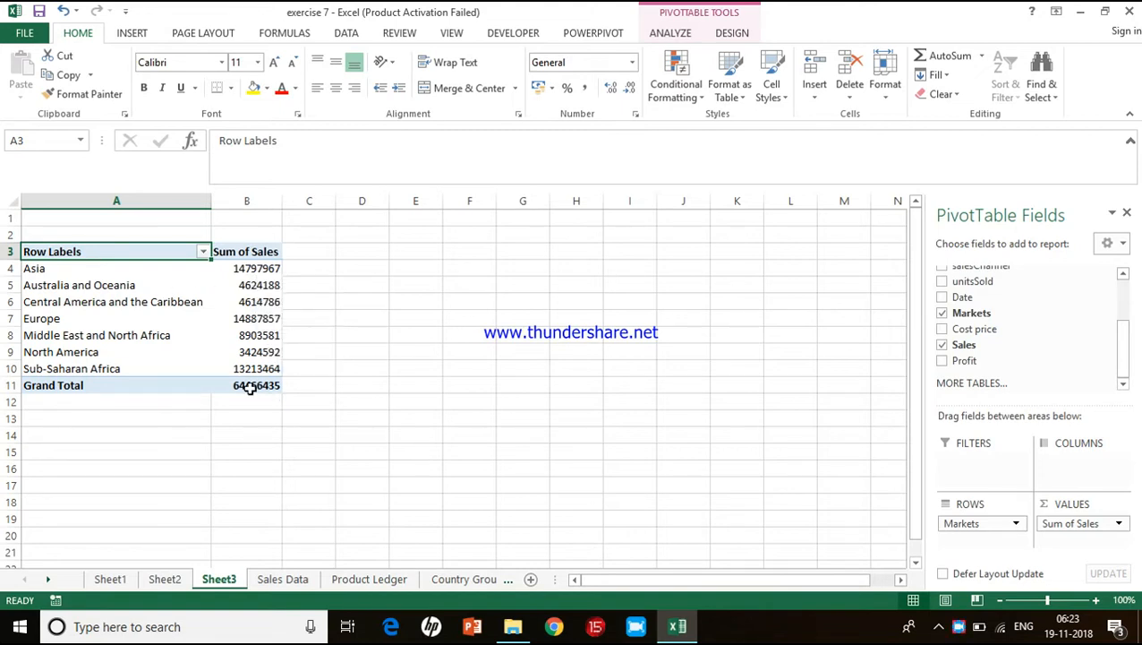
mouse_move(250, 386)
click(174, 321)
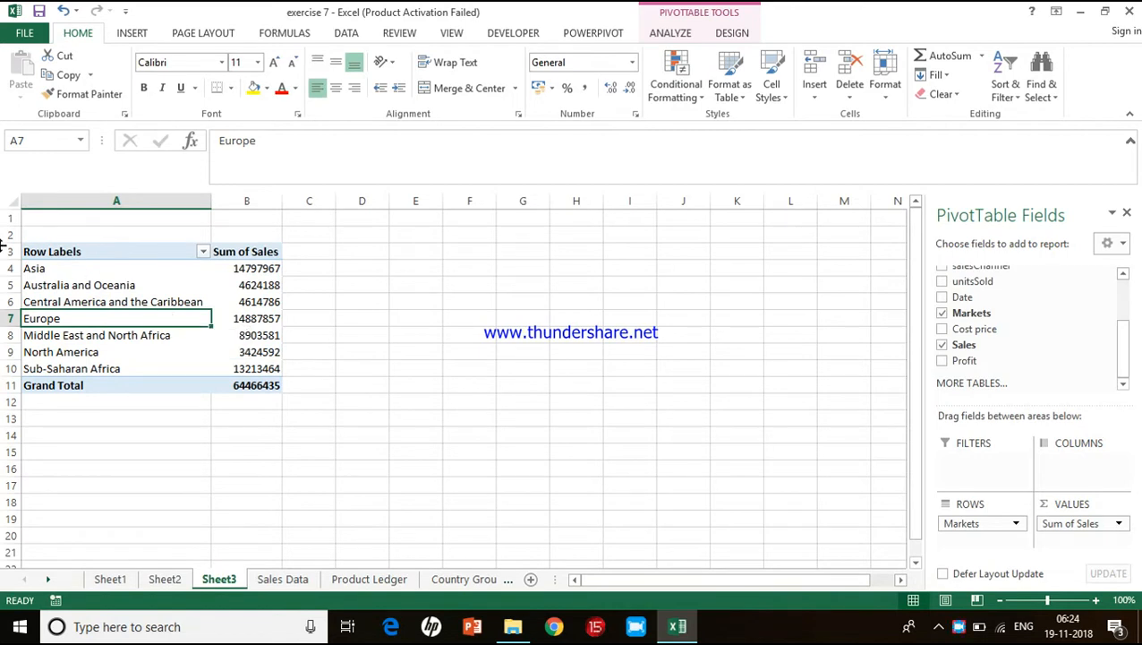
- Move the entire pivot table from A3:B11 down so that it starts at cell A16
drag(43, 252, 279, 385)
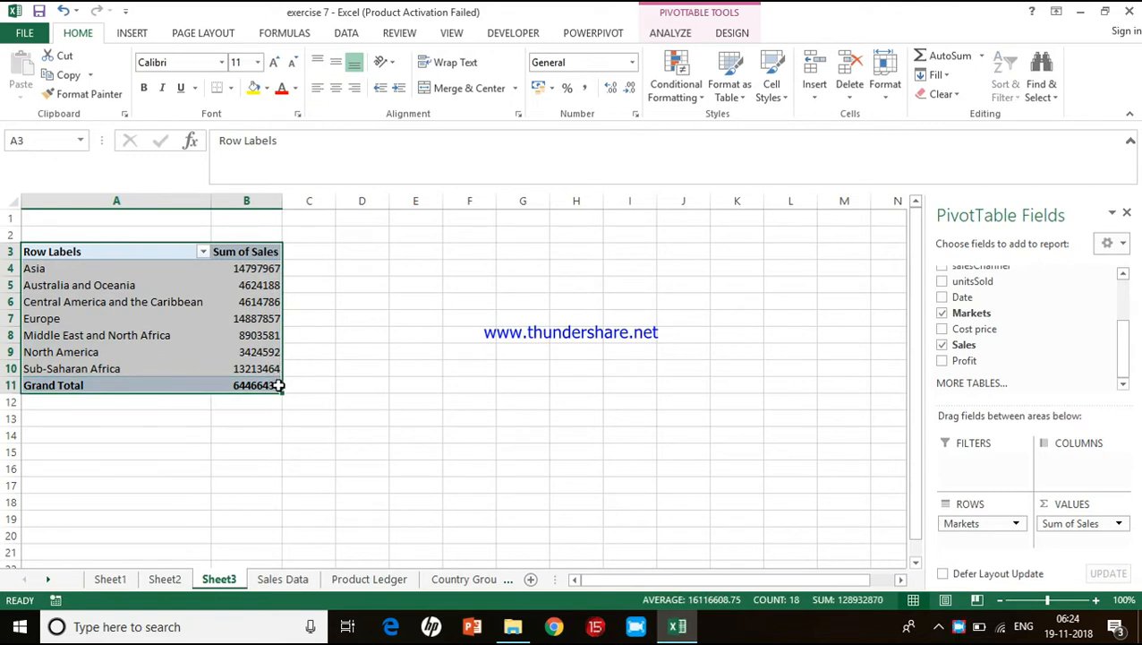
key(ctrl+c)
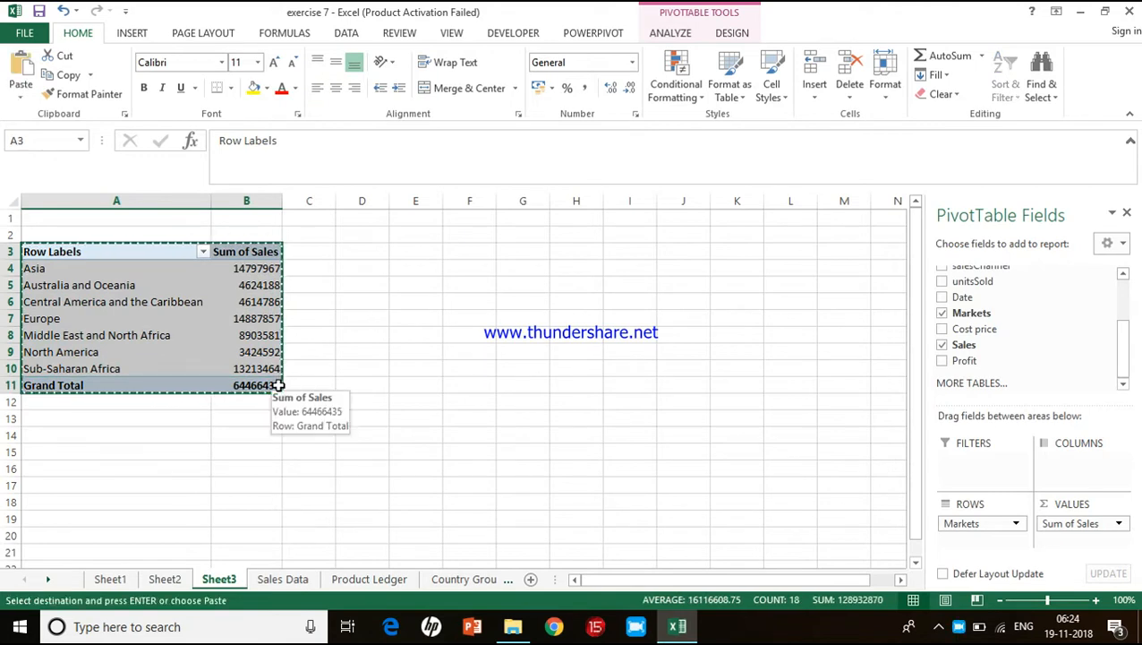
click(105, 466)
key(ctrl+v)
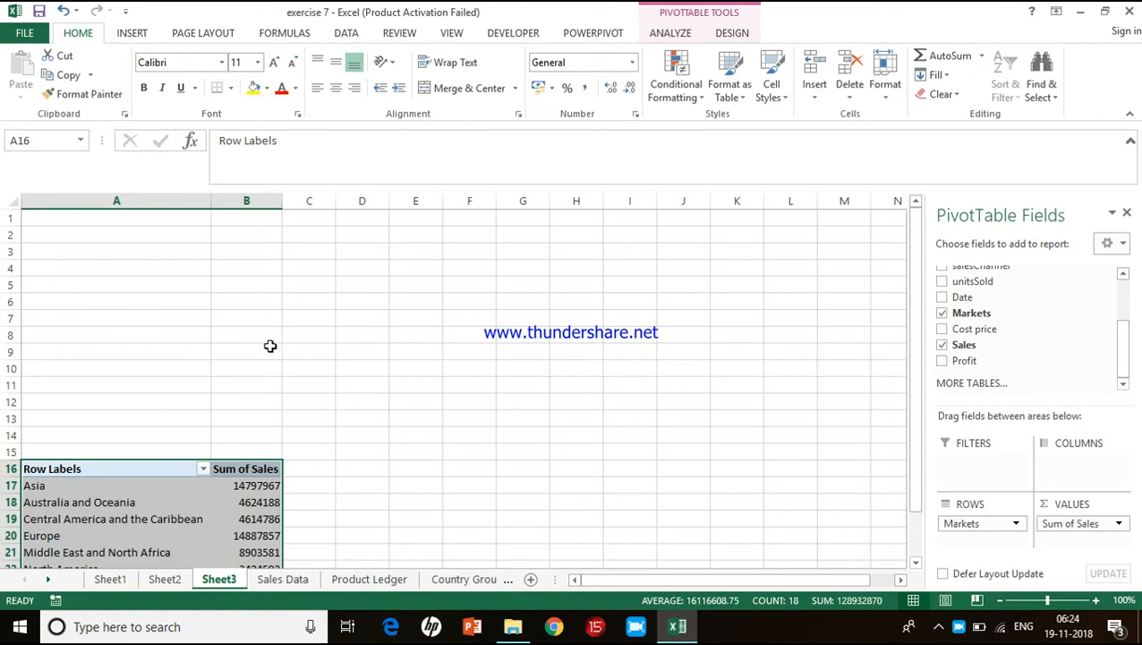
click(271, 346)
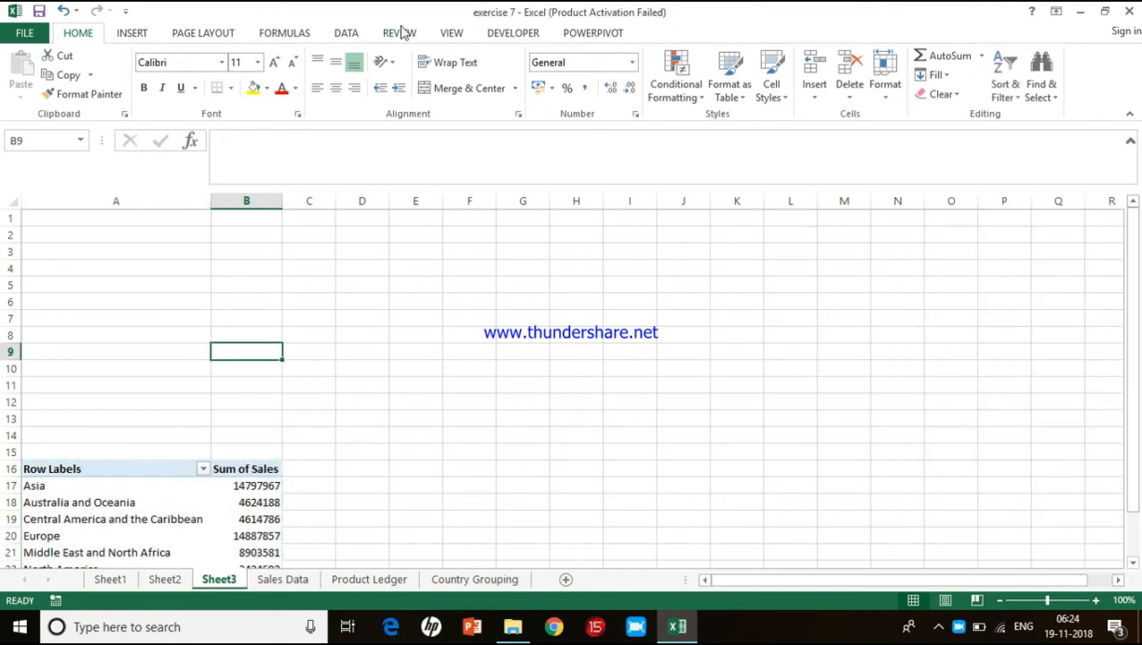
- Hide the gridlines on Sheet3
click(399, 32)
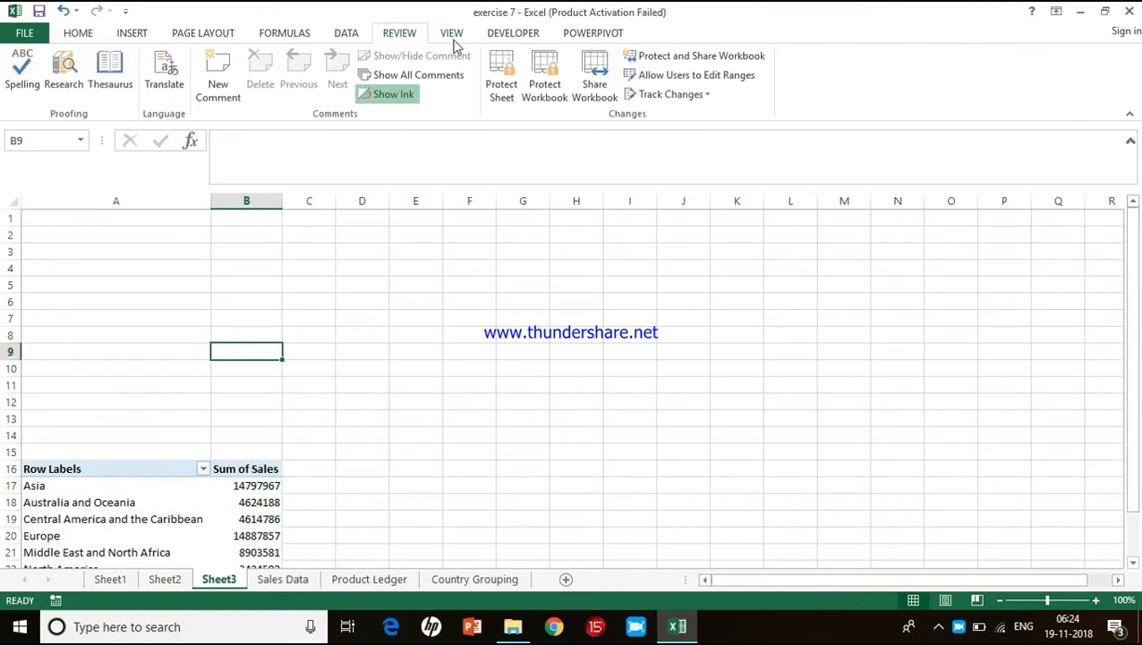
click(453, 42)
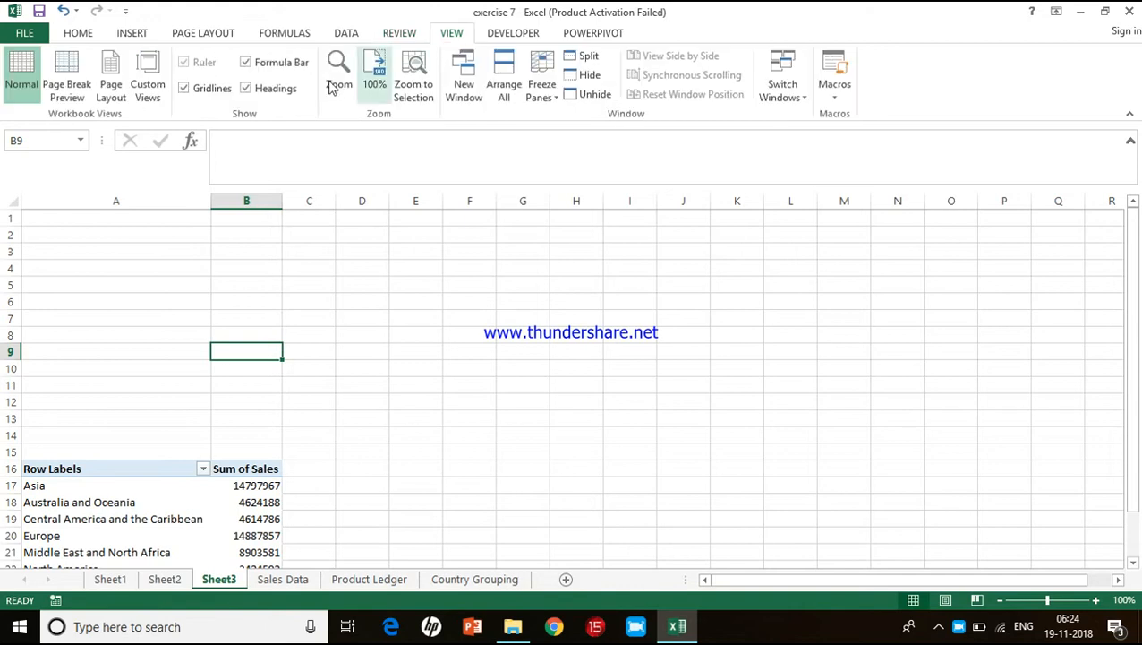
click(183, 88)
click(445, 367)
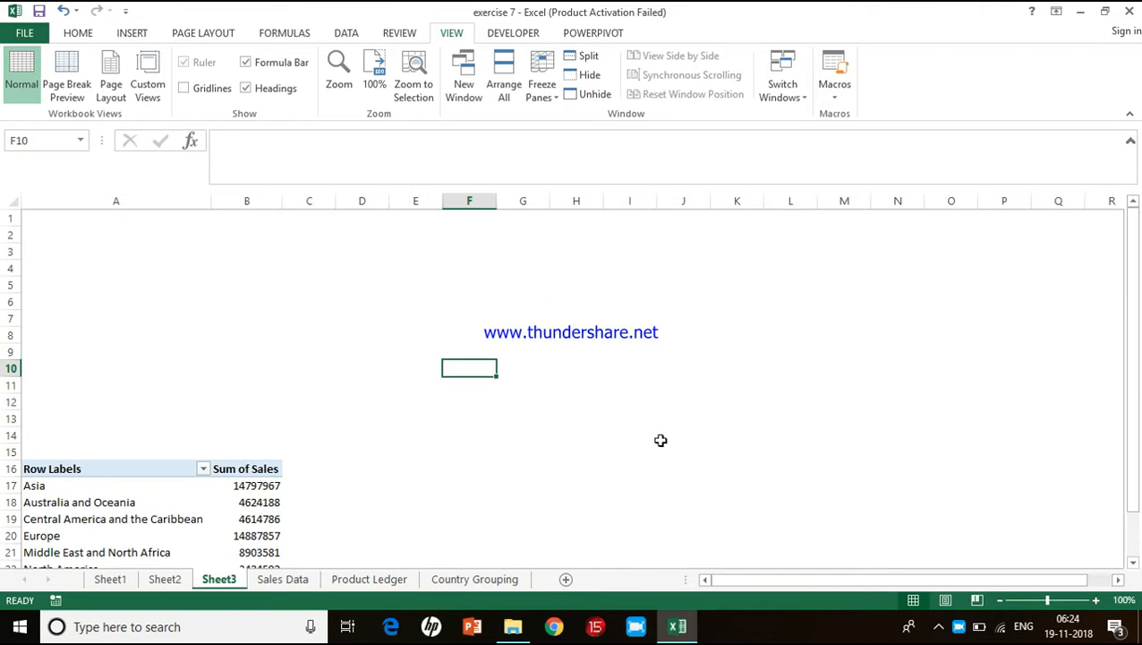
- Examine the PivotTable Analyze and Design tools by selecting cells inside and outside the pivot table
click(275, 289)
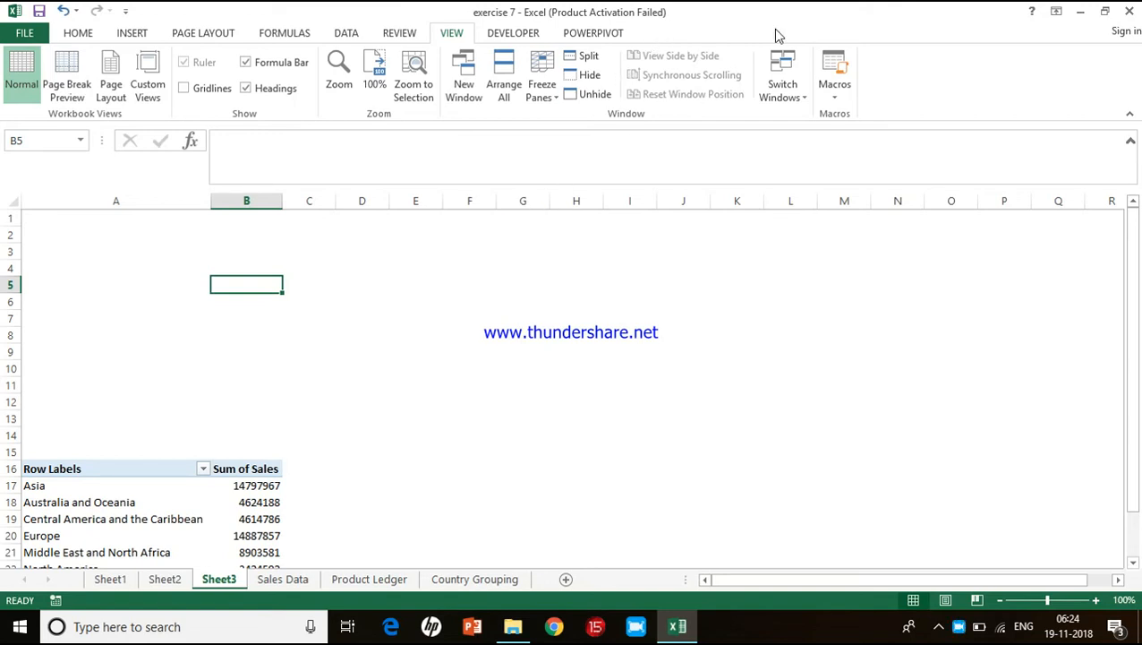
click(526, 355)
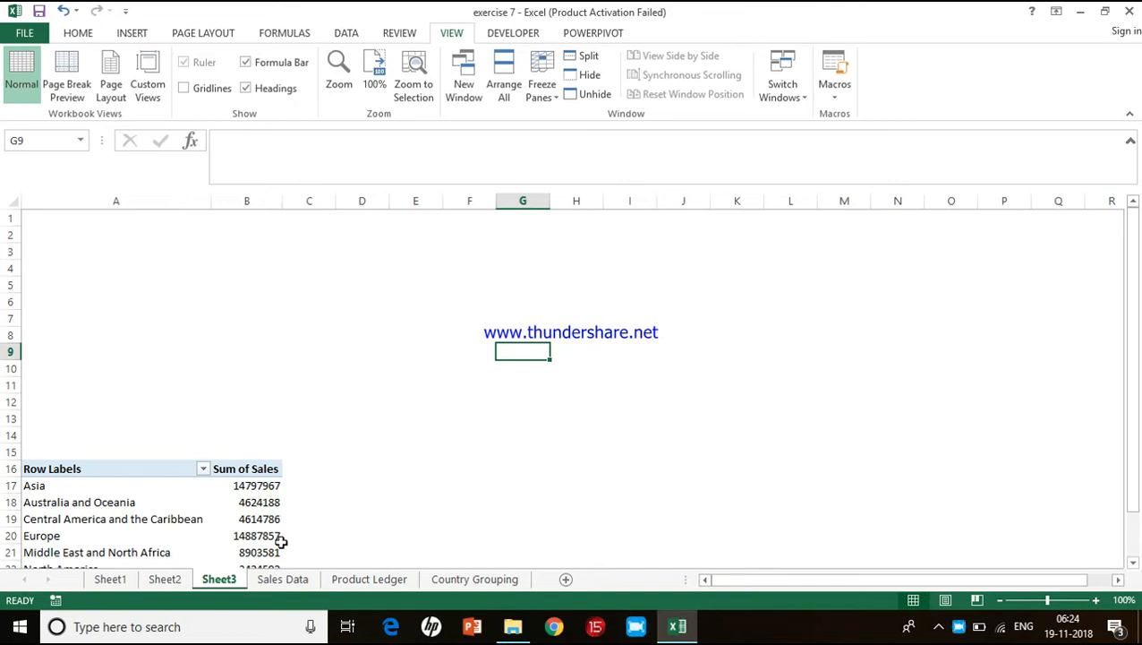
click(247, 537)
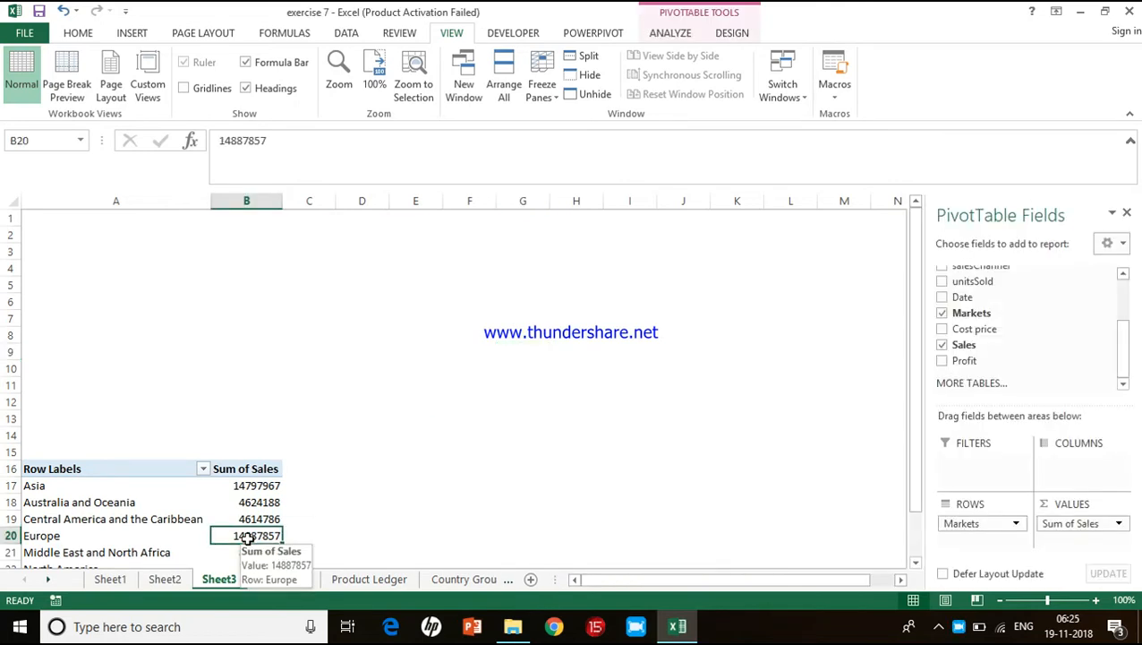
click(184, 537)
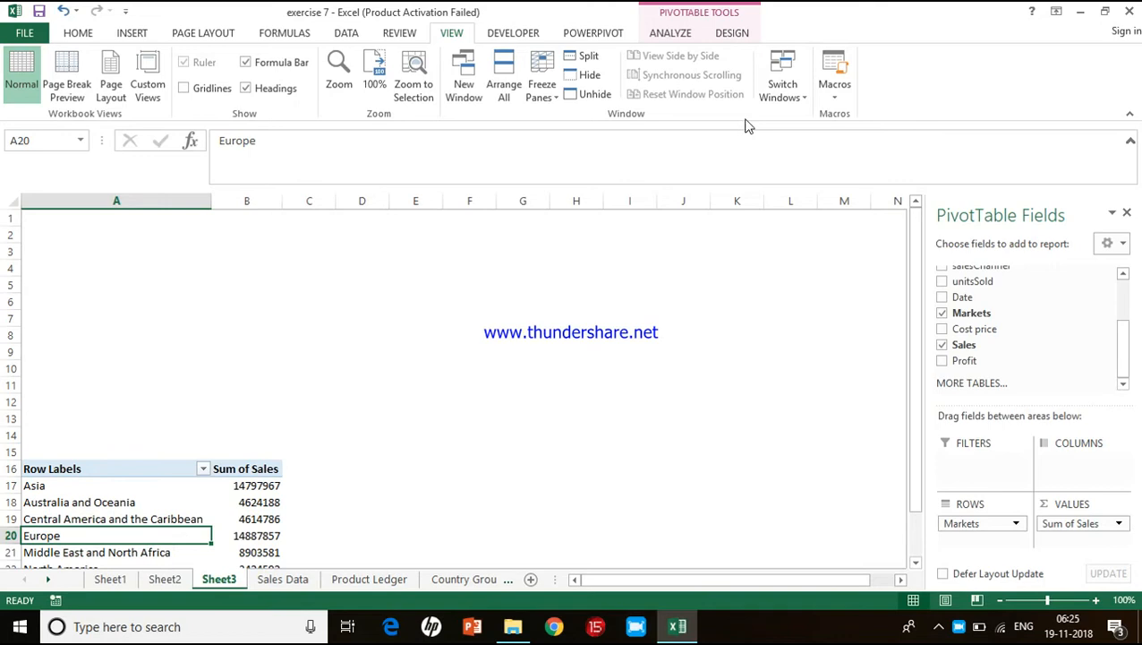
click(690, 42)
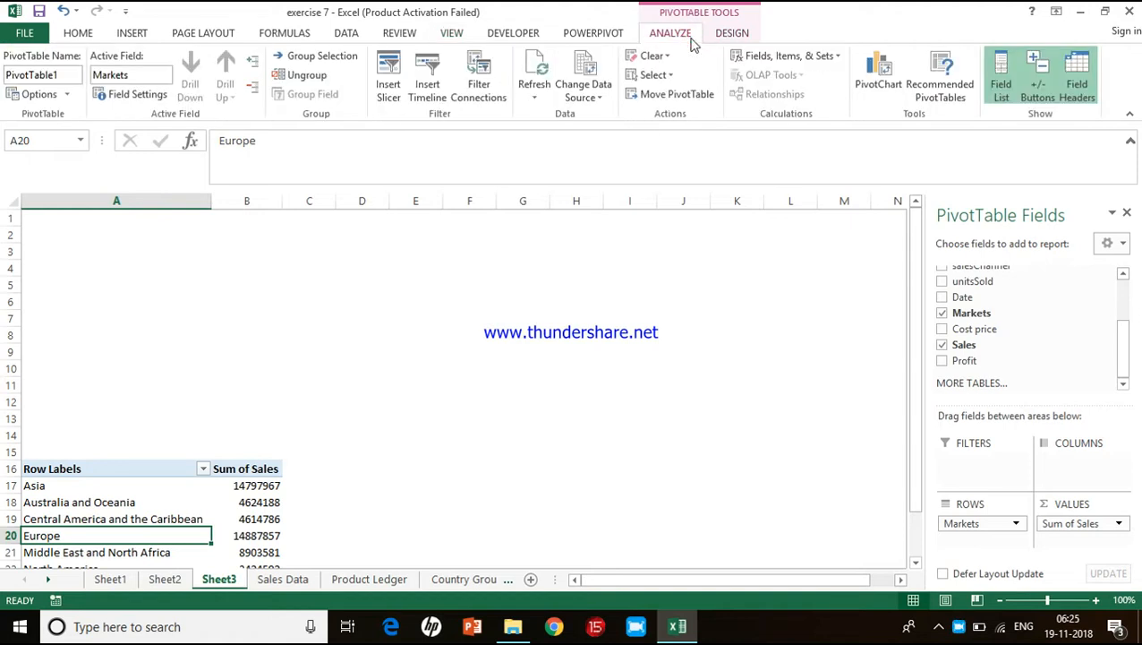
click(732, 38)
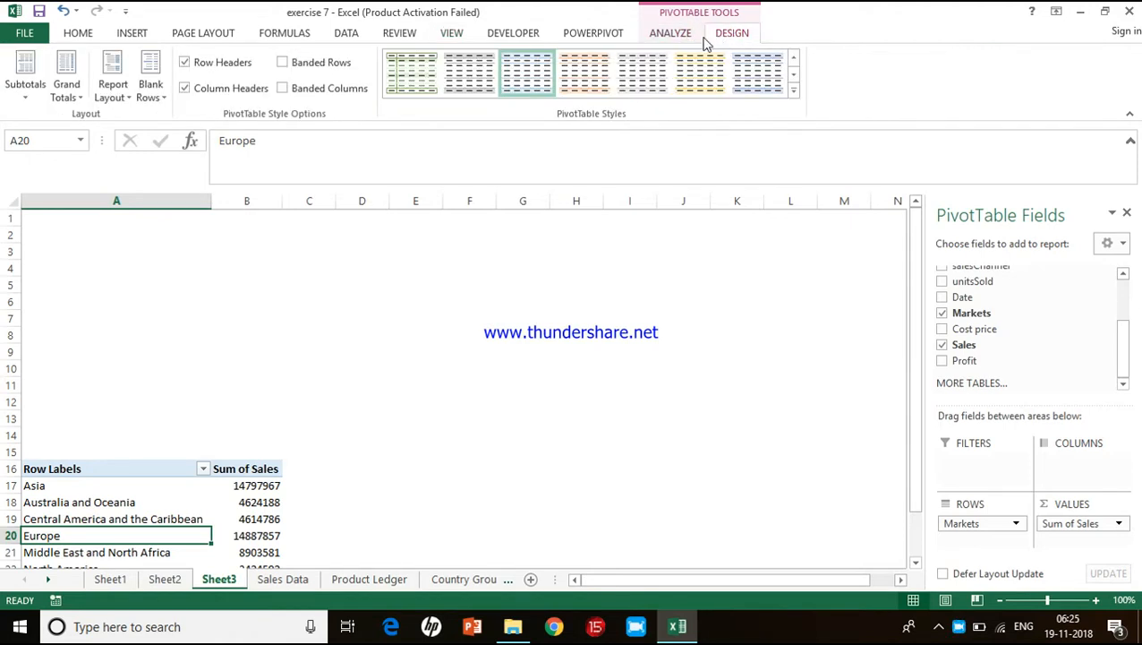
click(560, 352)
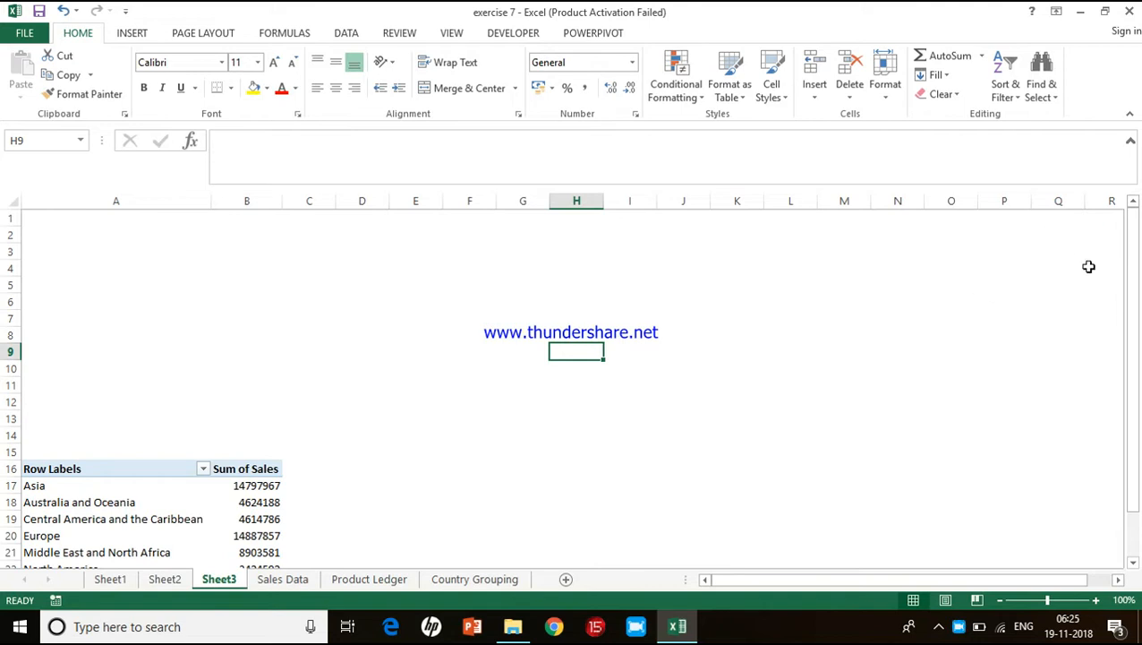
click(255, 502)
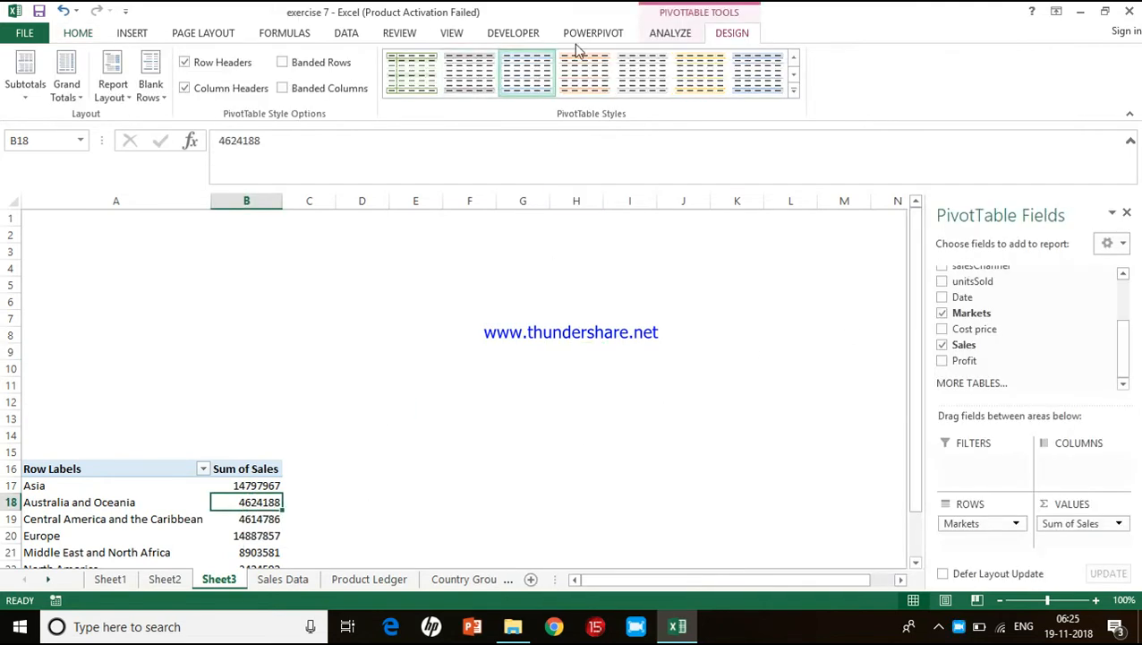
click(686, 36)
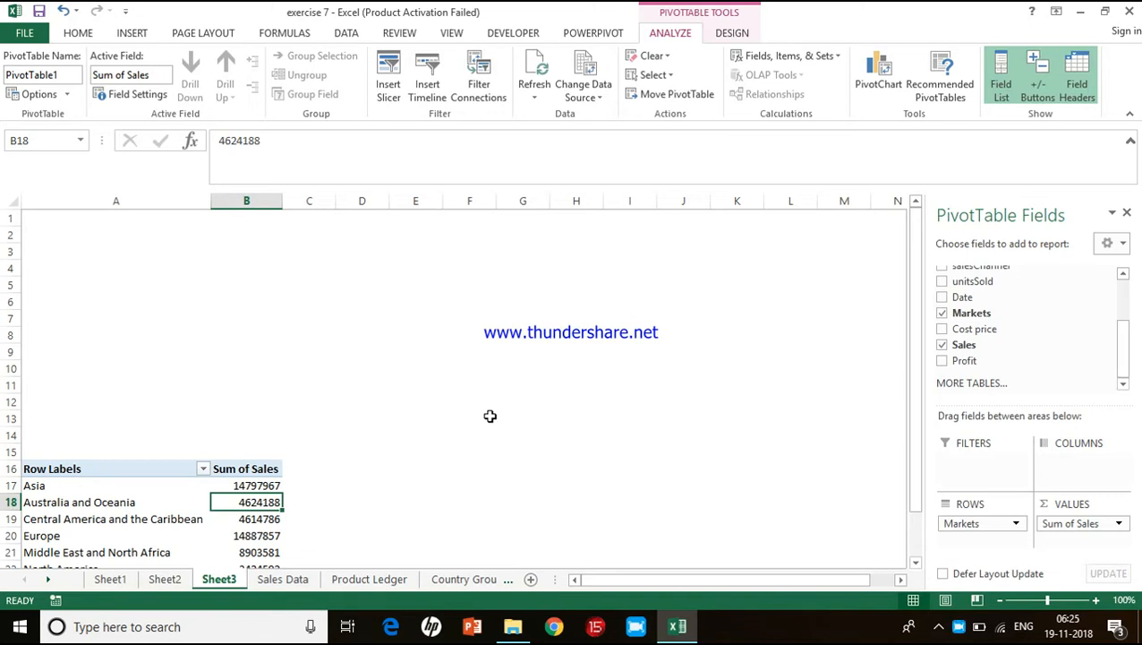
- Insert a 3-D Pie PivotChart based on the market sales pivot table and place it beside the table
click(240, 518)
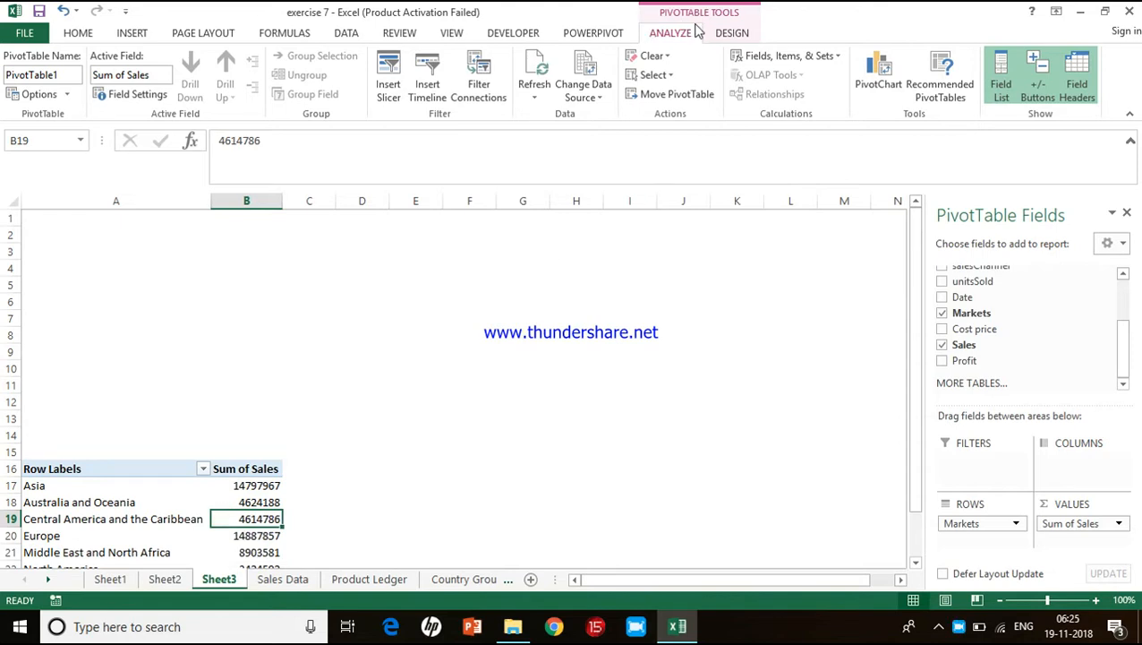
click(881, 87)
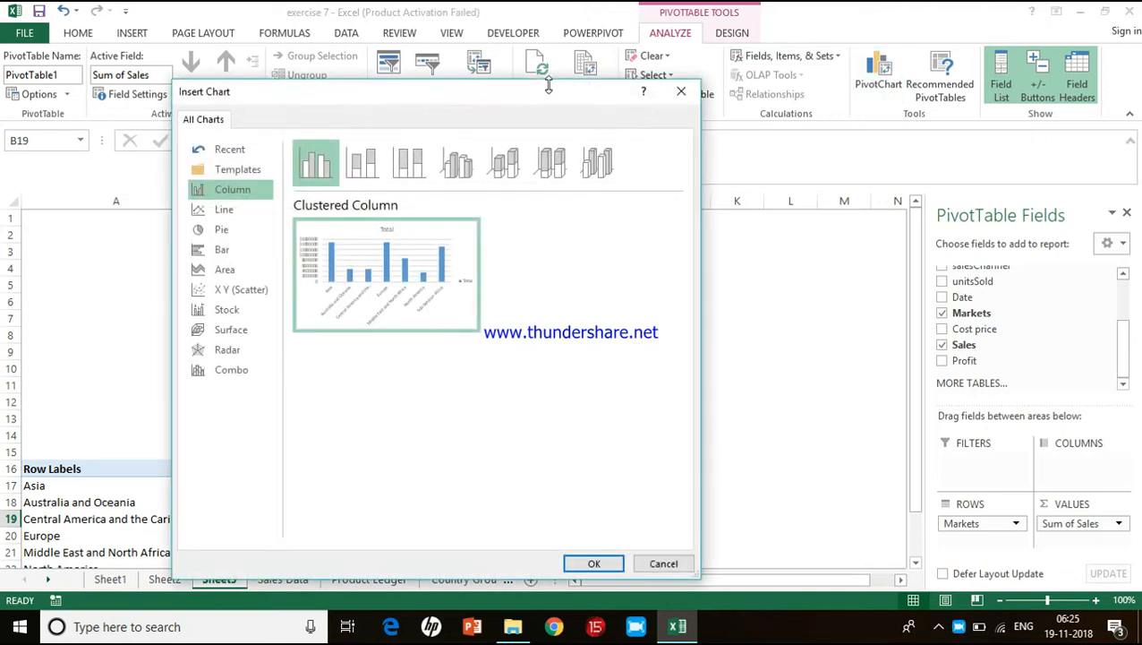
drag(552, 101, 756, 205)
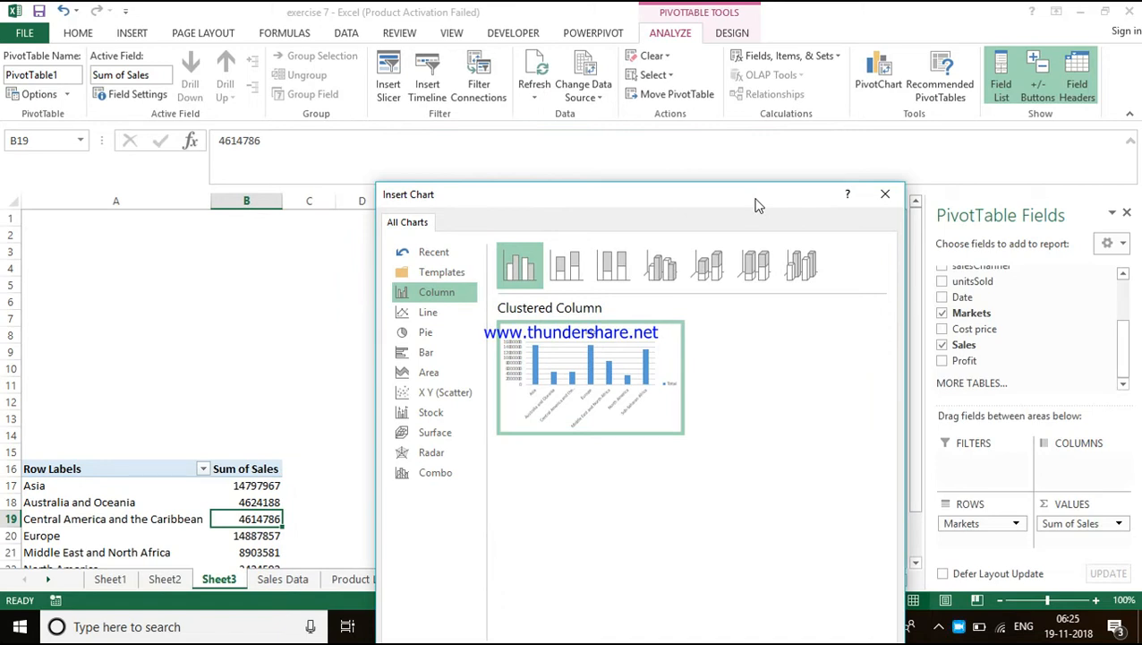
click(438, 333)
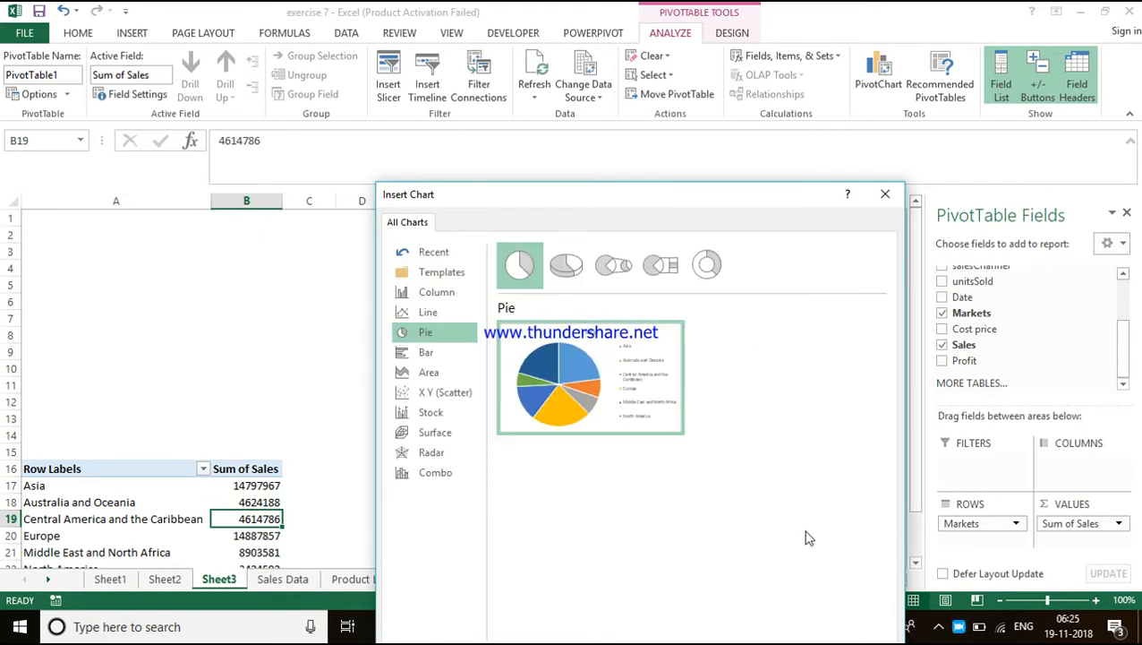
click(570, 287)
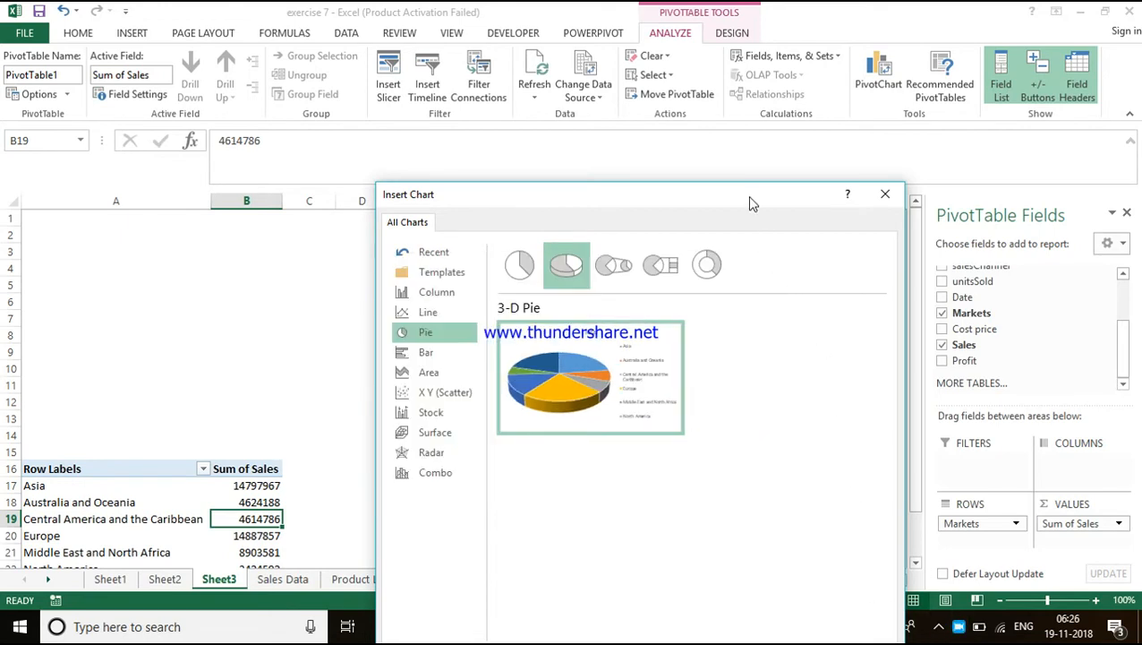
drag(742, 193, 703, 118)
click(751, 584)
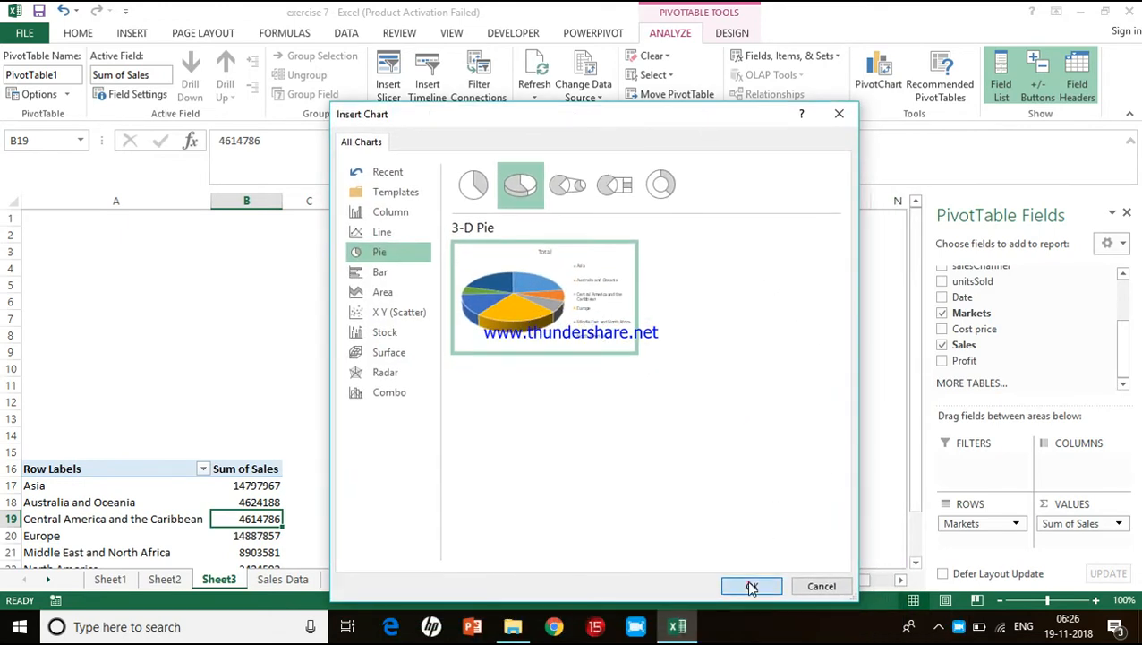
mouse_move(395, 281)
mouse_down()
mouse_move(298, 214)
mouse_move(183, 238)
mouse_move(362, 304)
mouse_move(436, 292)
mouse_move(428, 288)
mouse_up()
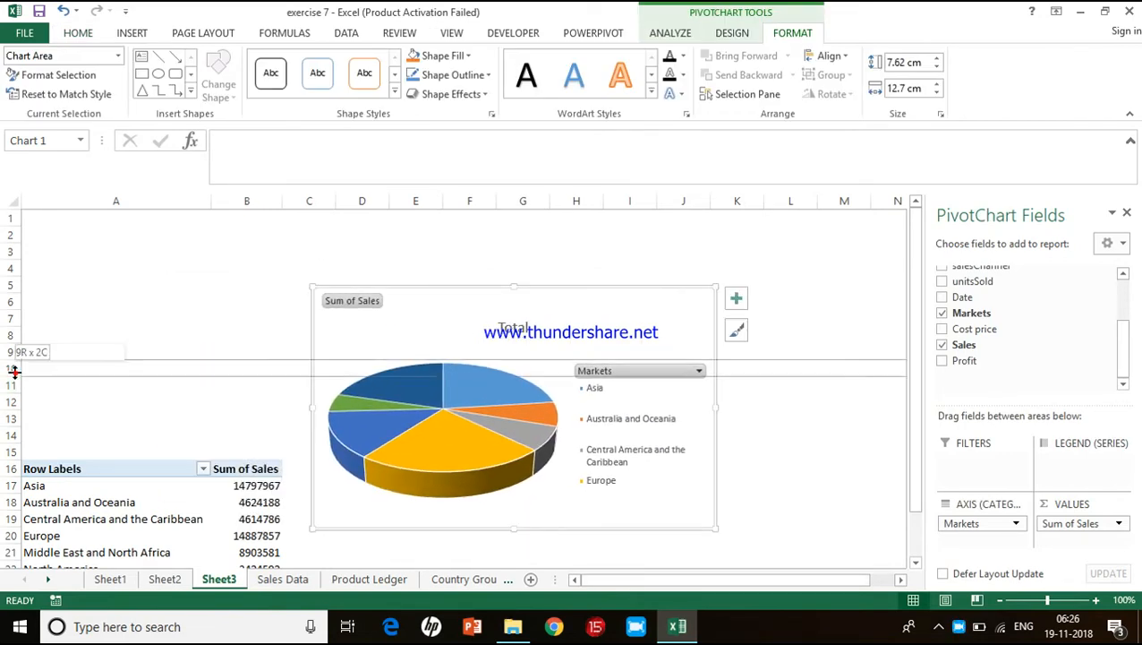
- Insert three rows at row 10 above the pivot table and move the pie chart to the sheet's upper-left corner at A1
drag(12, 370, 10, 388)
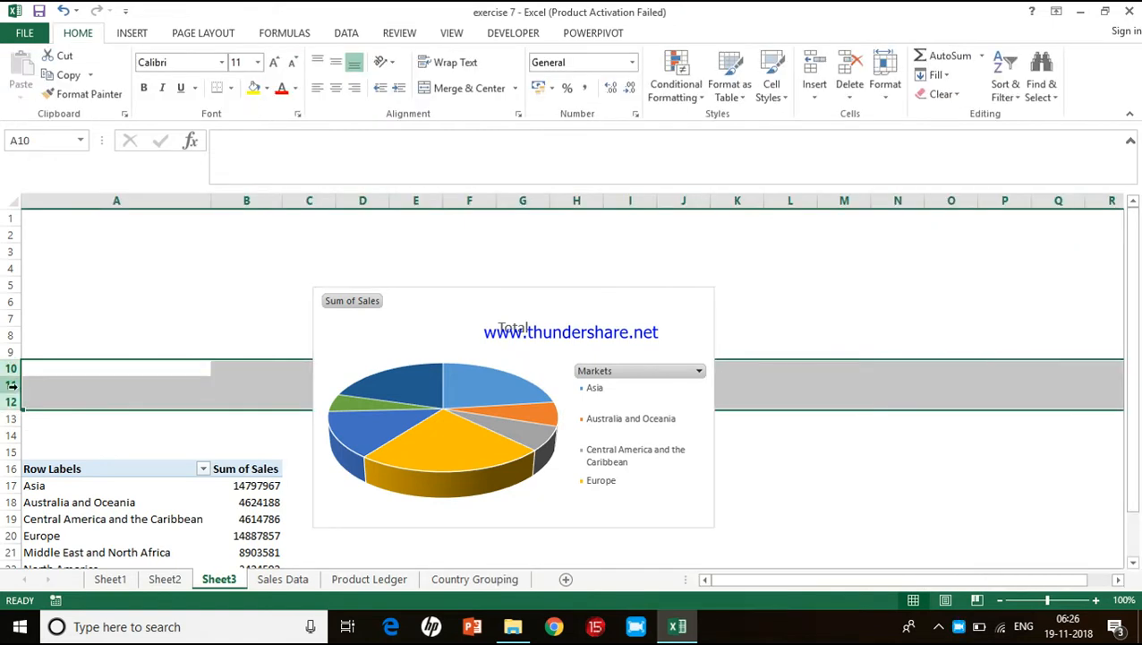
right_click(12, 385)
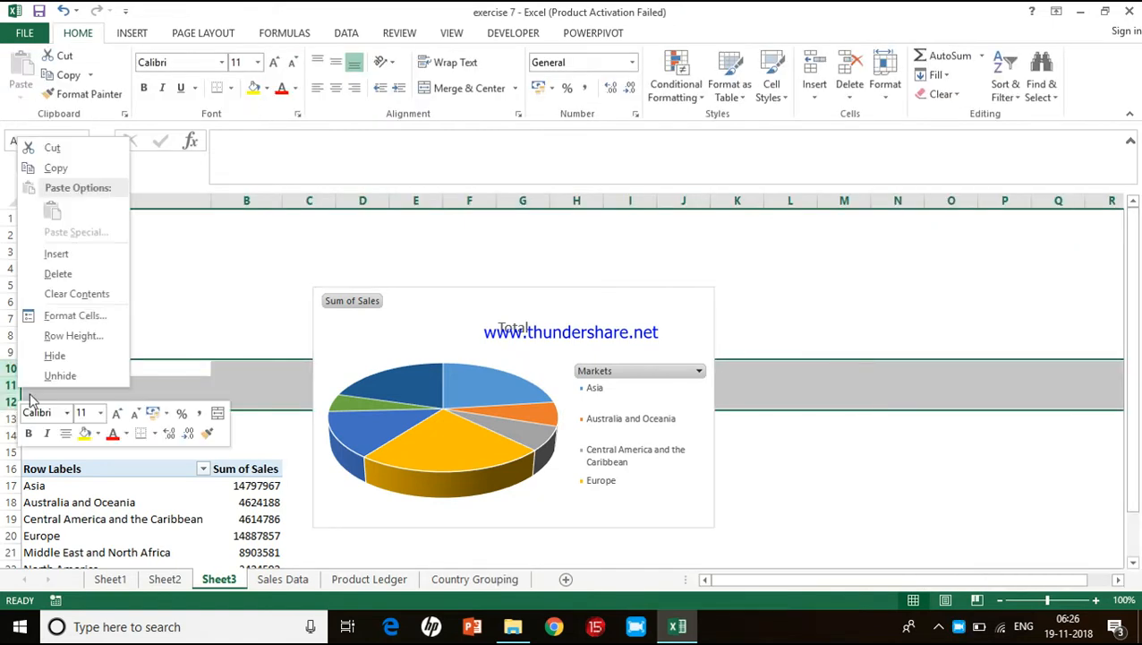
click(76, 255)
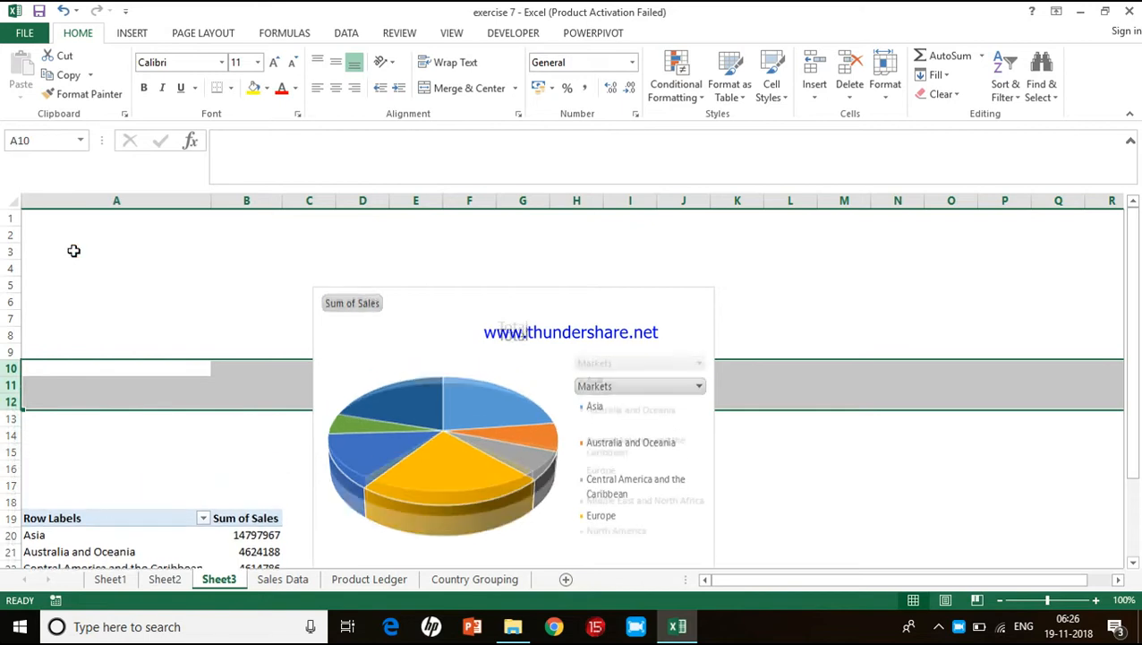
click(176, 352)
drag(493, 290, 204, 224)
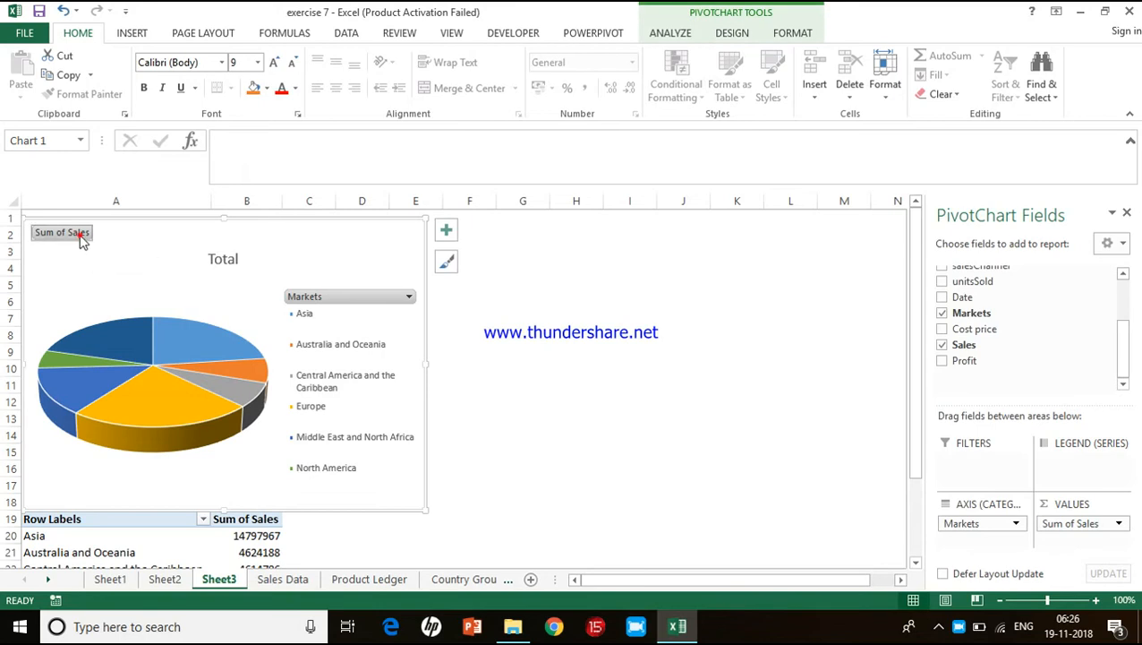
- Hide all field buttons on the pie chart and resize it to span columns A to G and rows 3 to 18
click(87, 237)
click(349, 296)
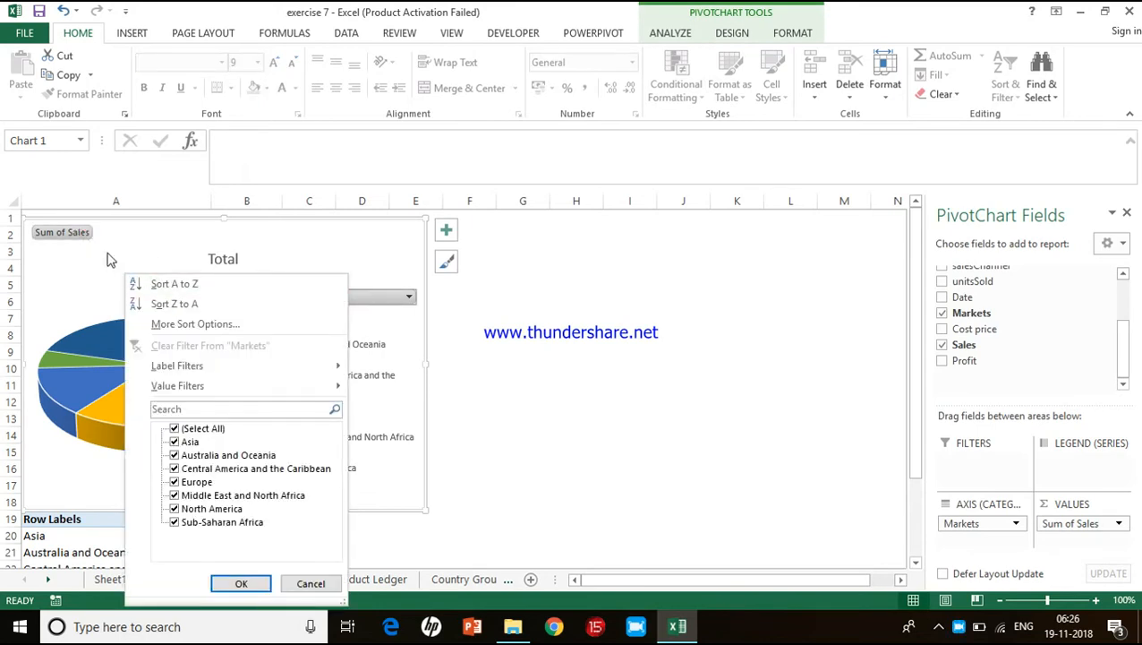
click(81, 239)
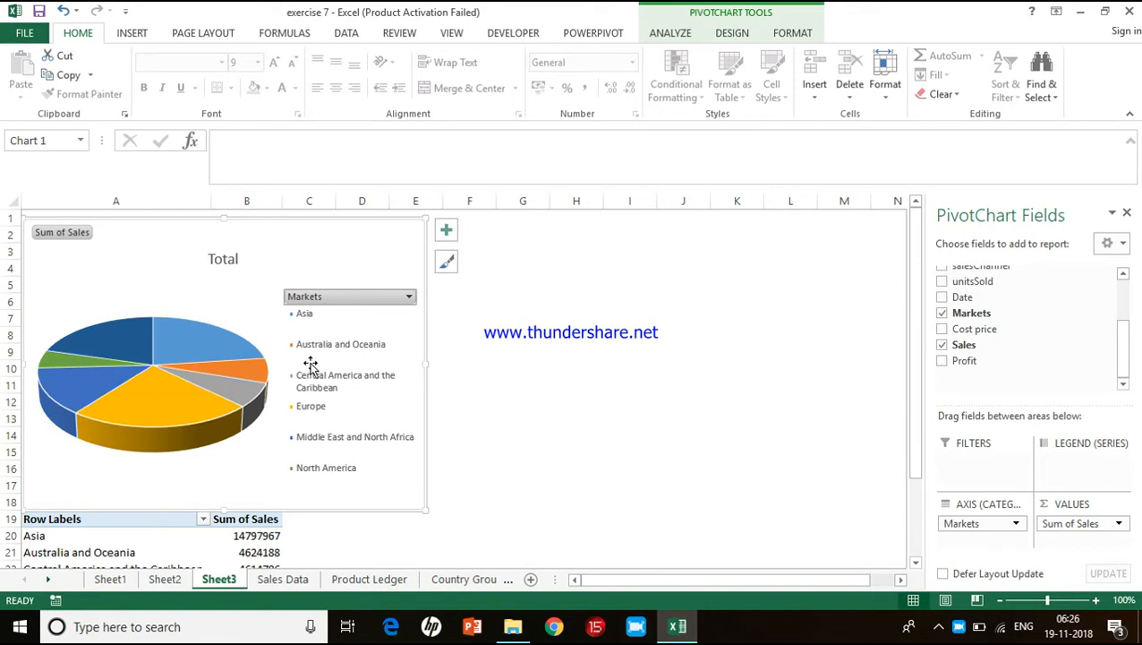
right_click(76, 241)
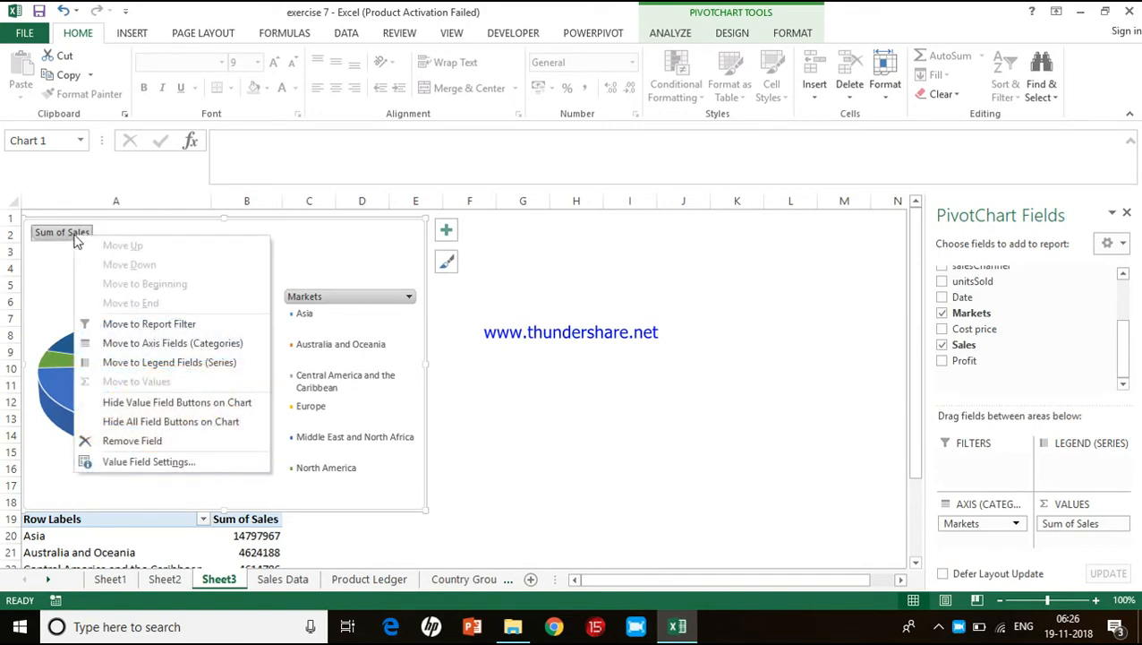
click(162, 421)
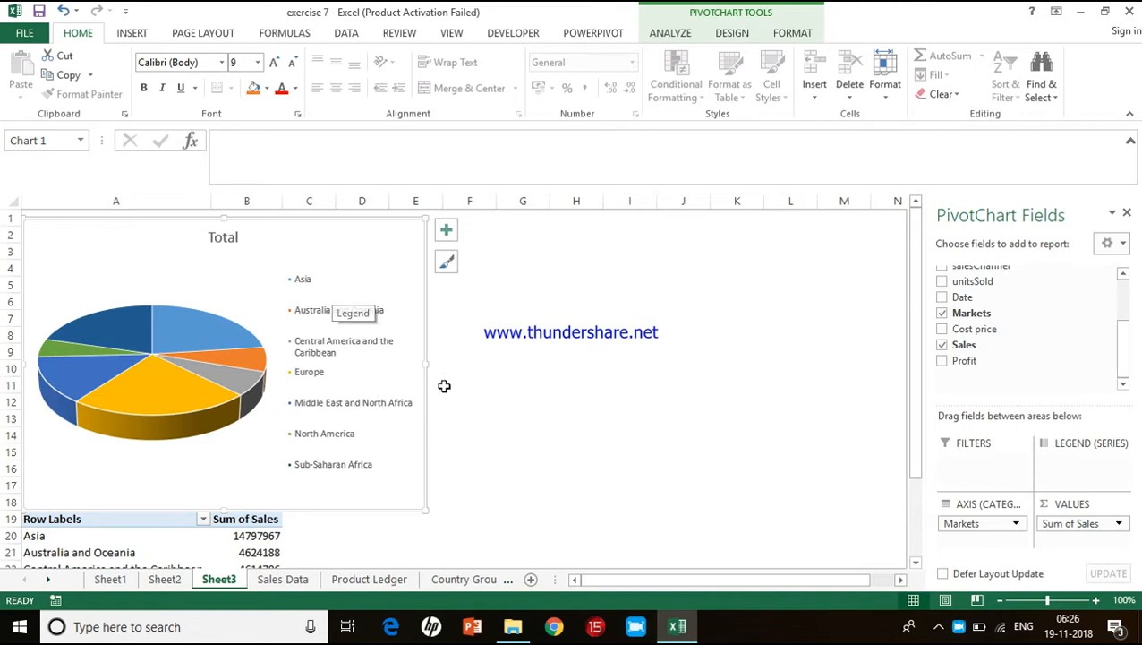
drag(428, 362, 532, 356)
drag(276, 217, 275, 243)
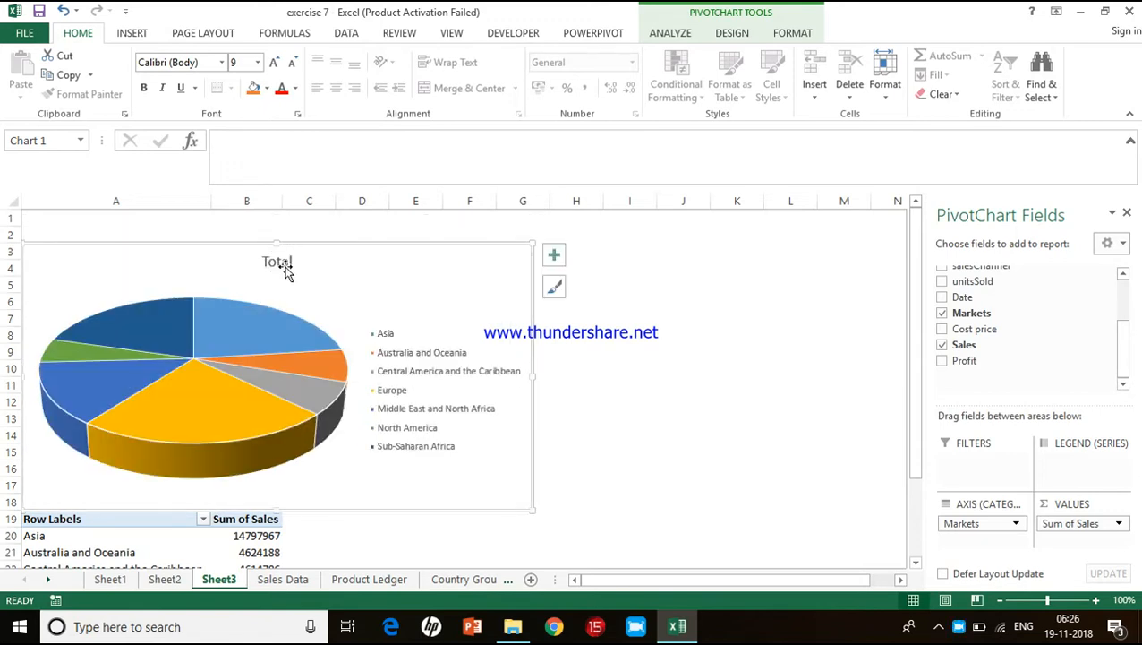
- Change the pie chart's title to "Sales across markets"
click(278, 264)
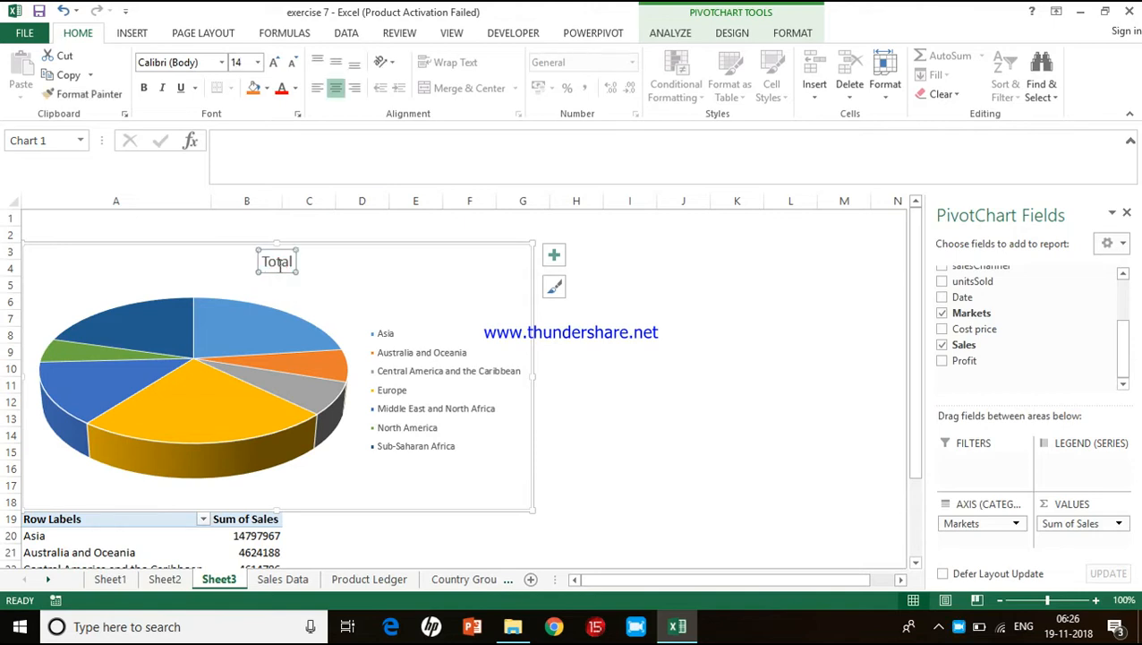
click(283, 260)
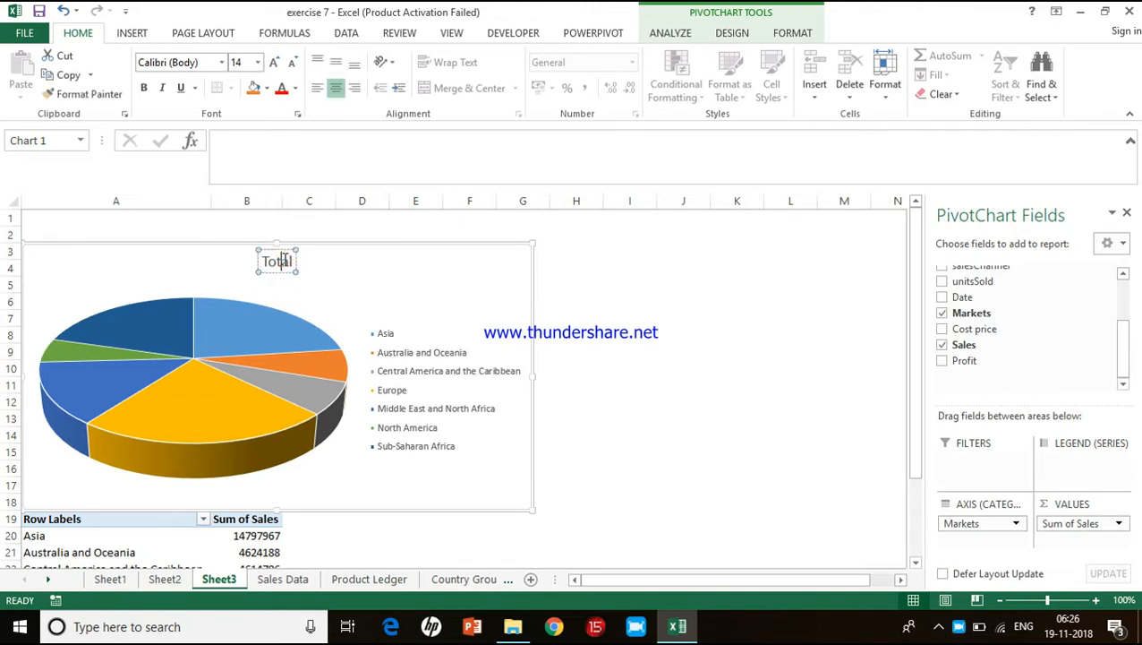
key(BackSpace)
key(BackSpace)
key(BackSpace)
key(BackSpace)
key(BackSpace)
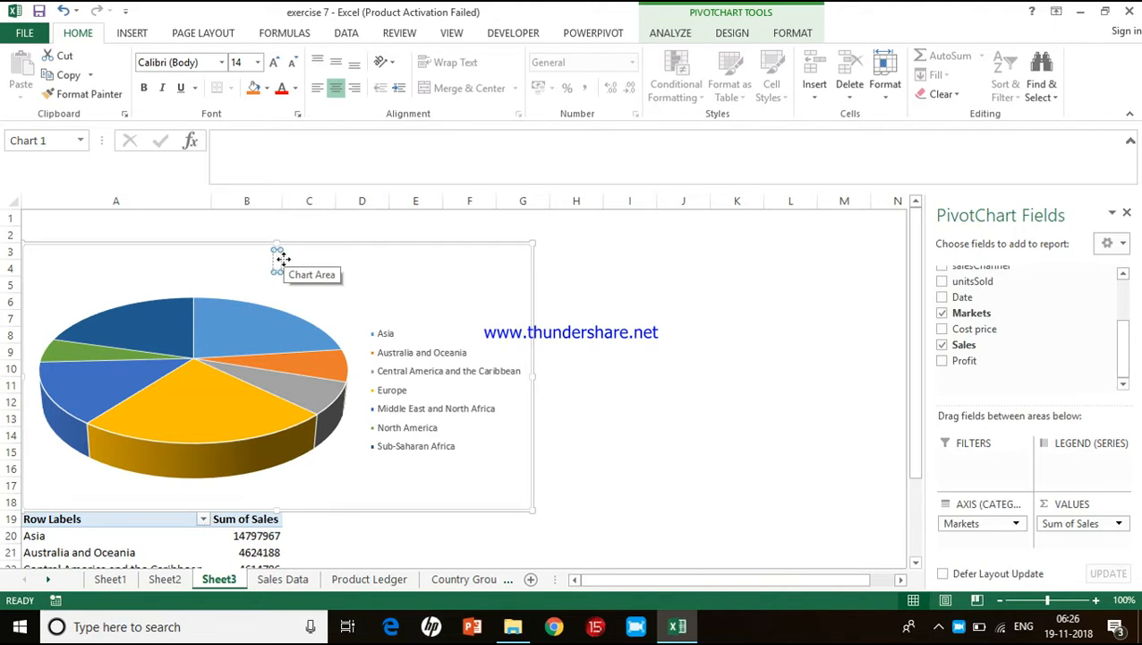
text(Sal)
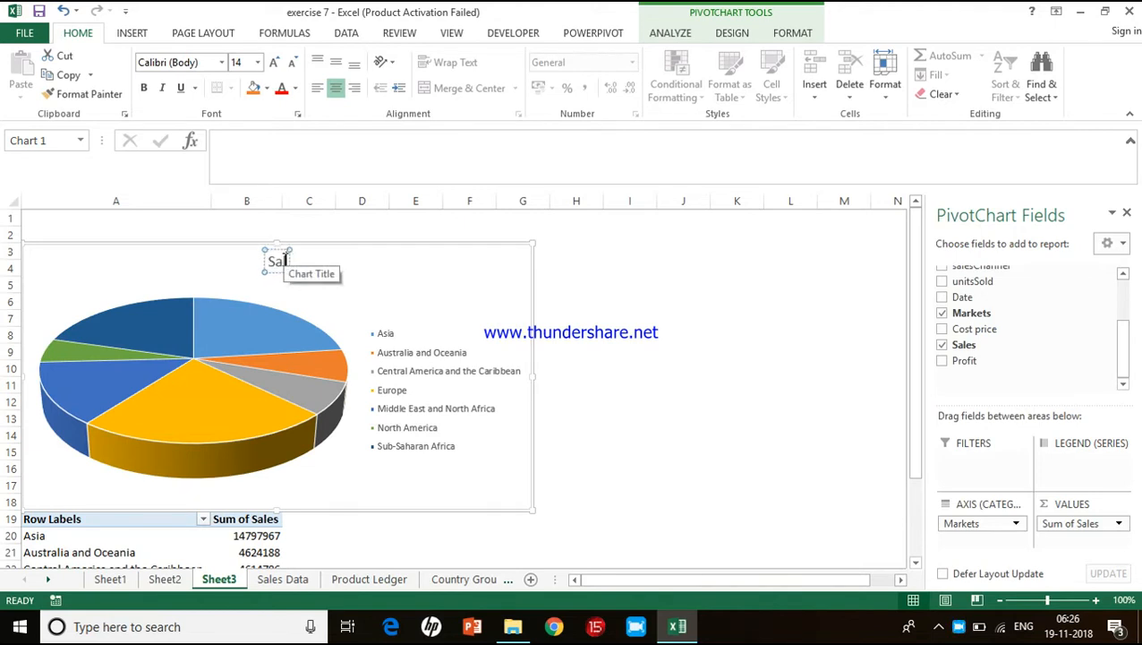
text(es acr)
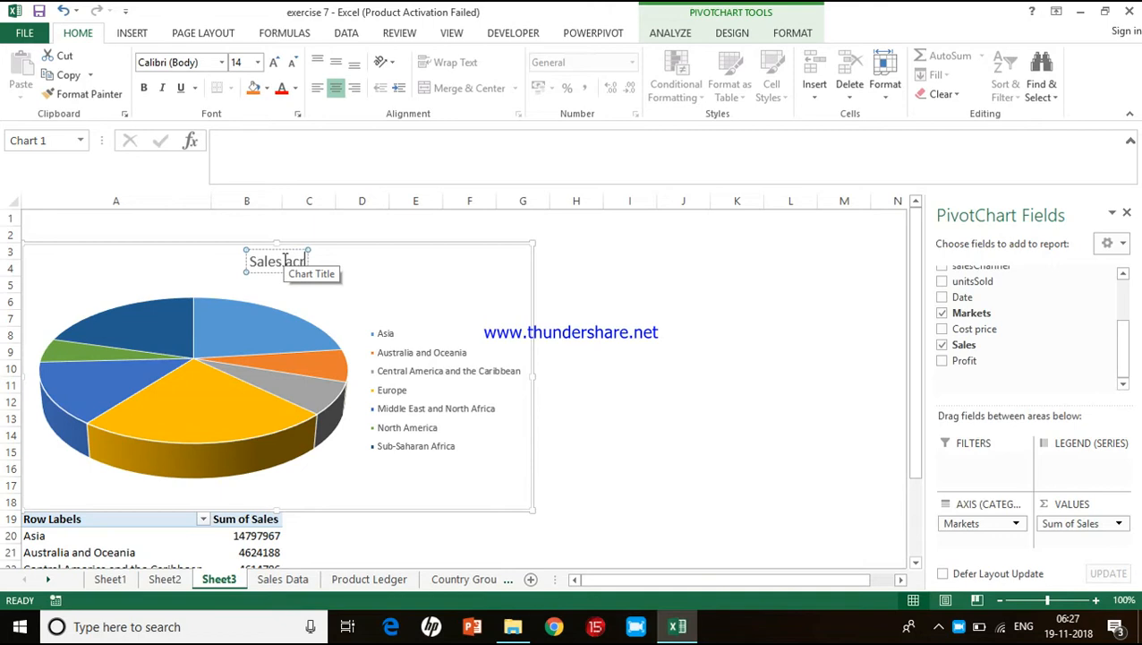
text(oss regi)
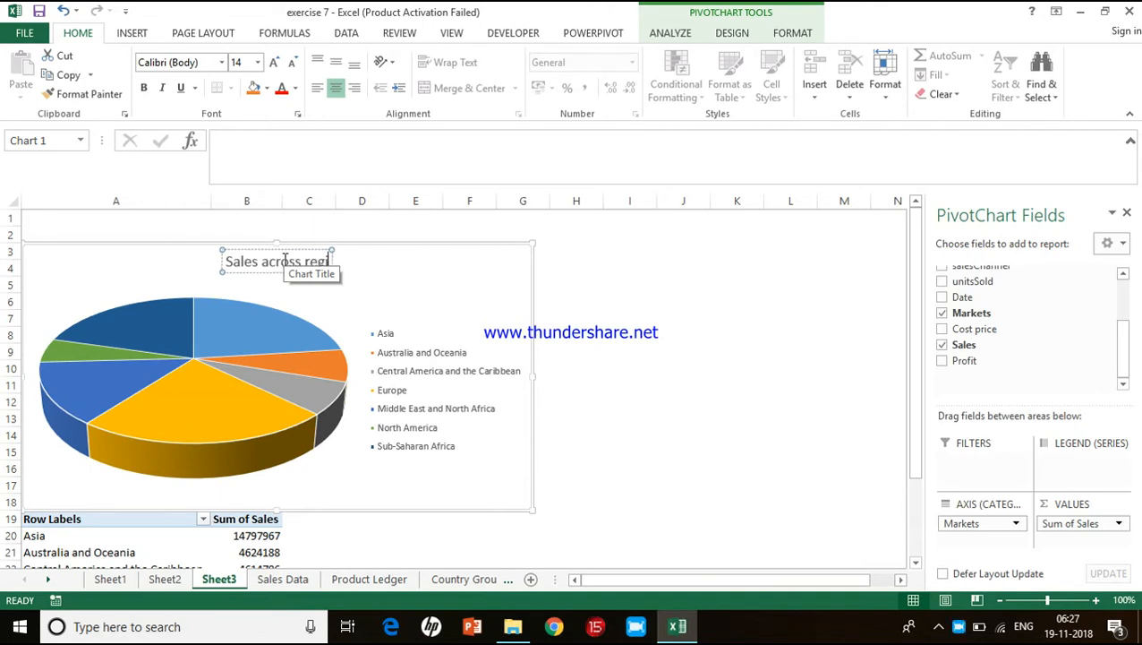
text(ons)
key(BackSpace)
key(BackSpace)
key(BackSpace)
key(BackSpace)
key(BackSpace)
key(BackSpace)
key(BackSpace)
text(markets)
click(466, 358)
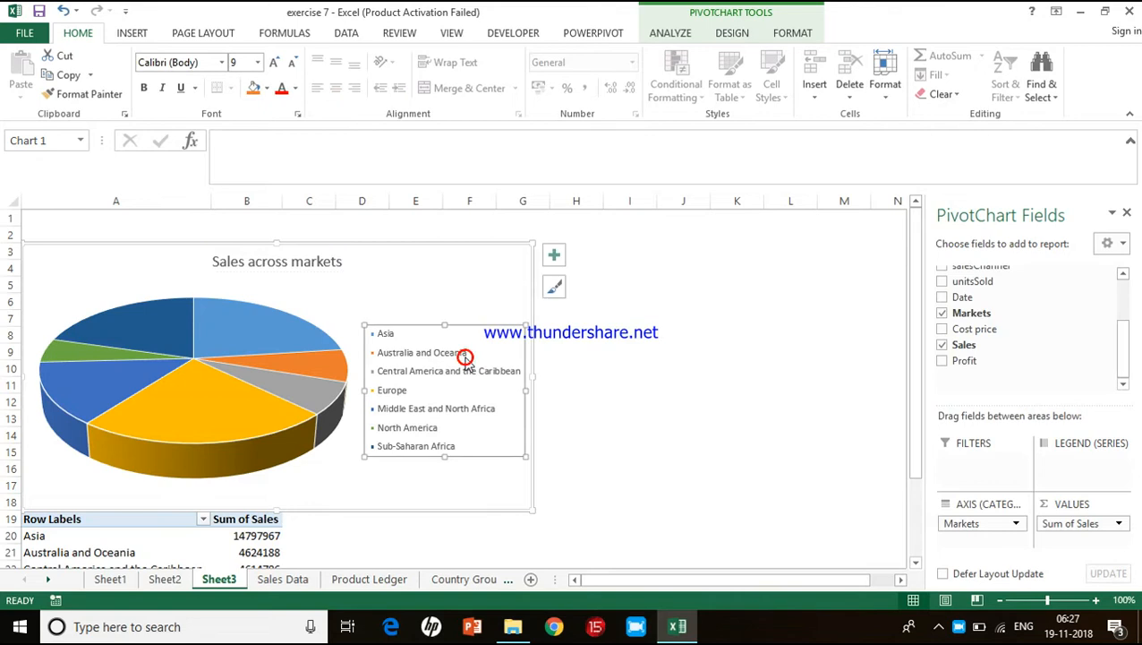
- Add data labels to the pie chart and nudge the chart slightly upward
click(521, 262)
click(553, 257)
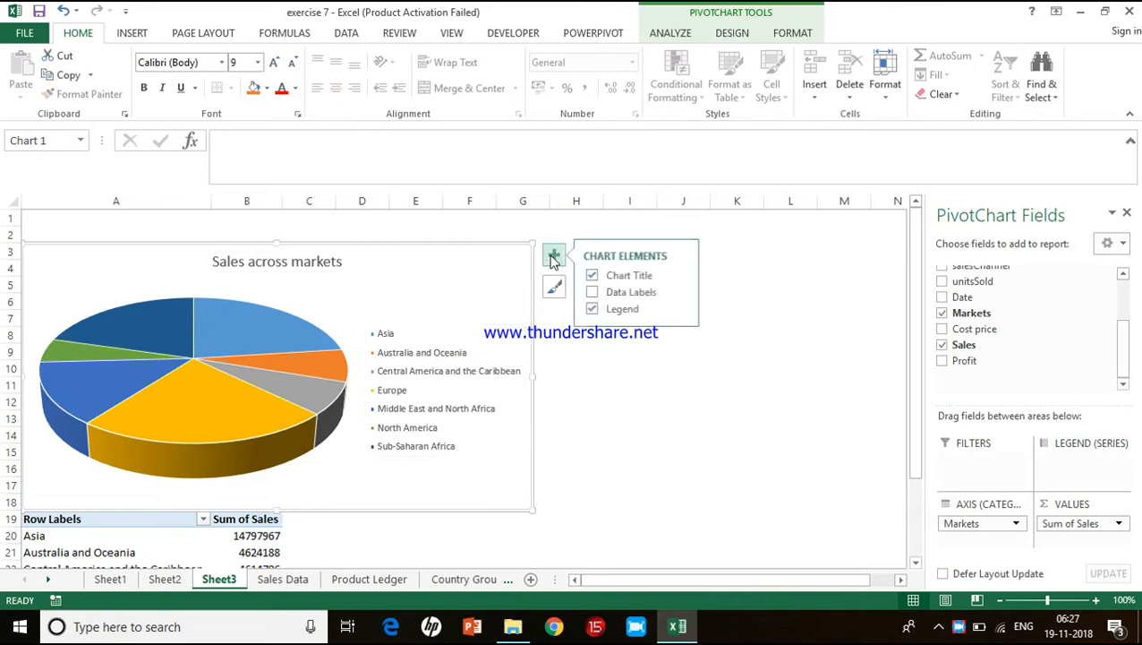
click(594, 292)
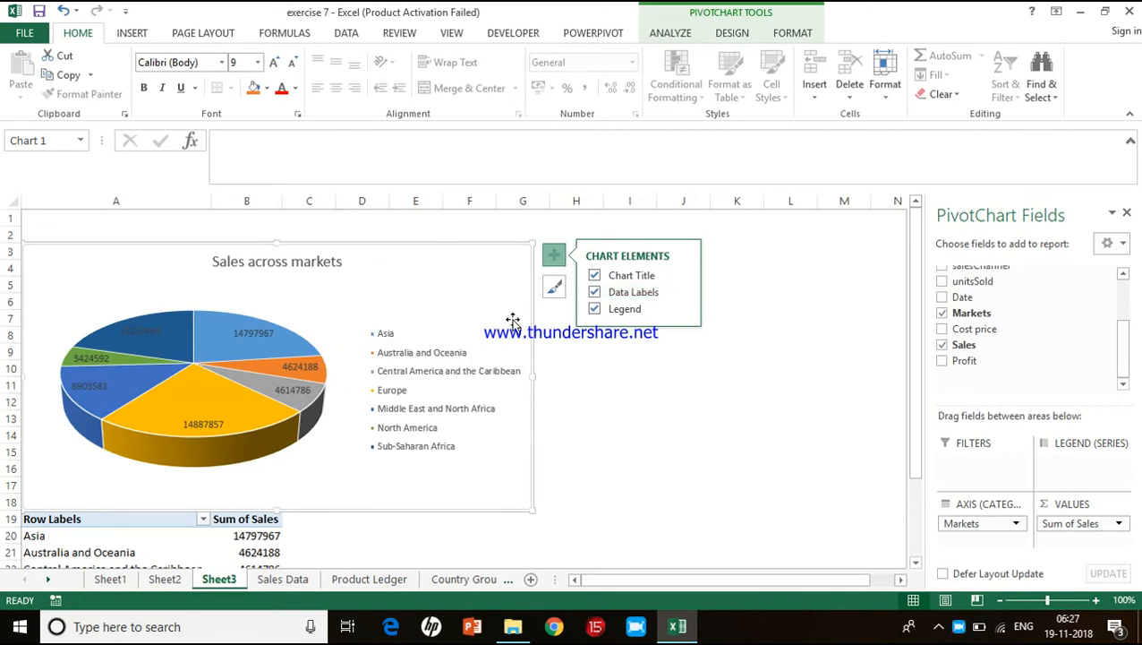
click(595, 386)
drag(443, 251, 444, 245)
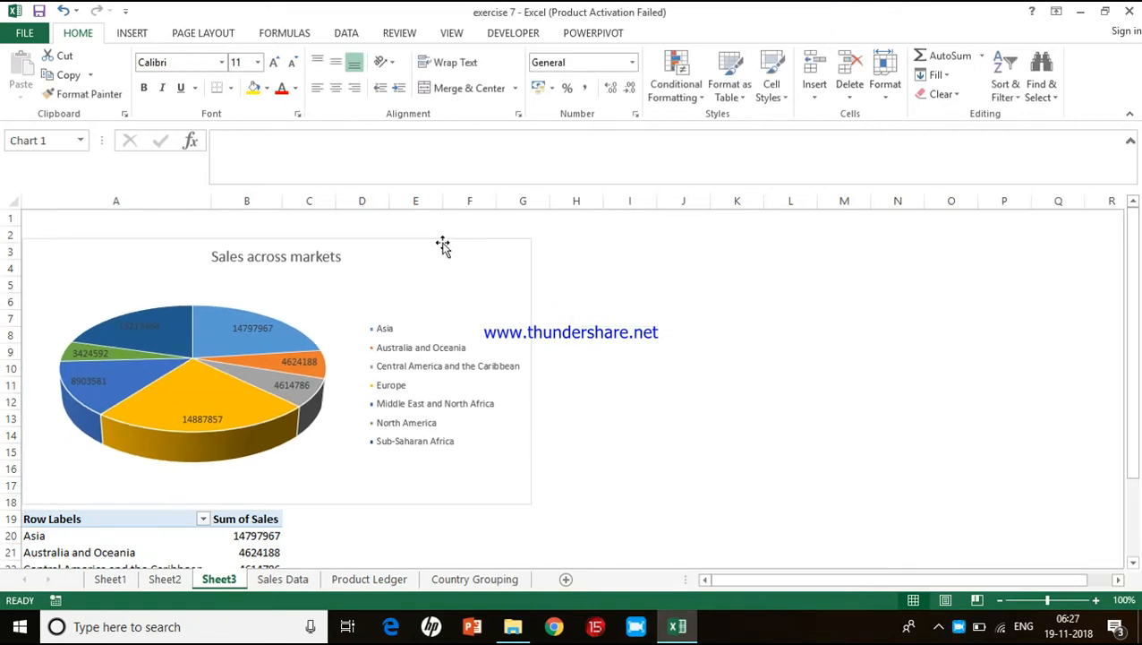
click(619, 338)
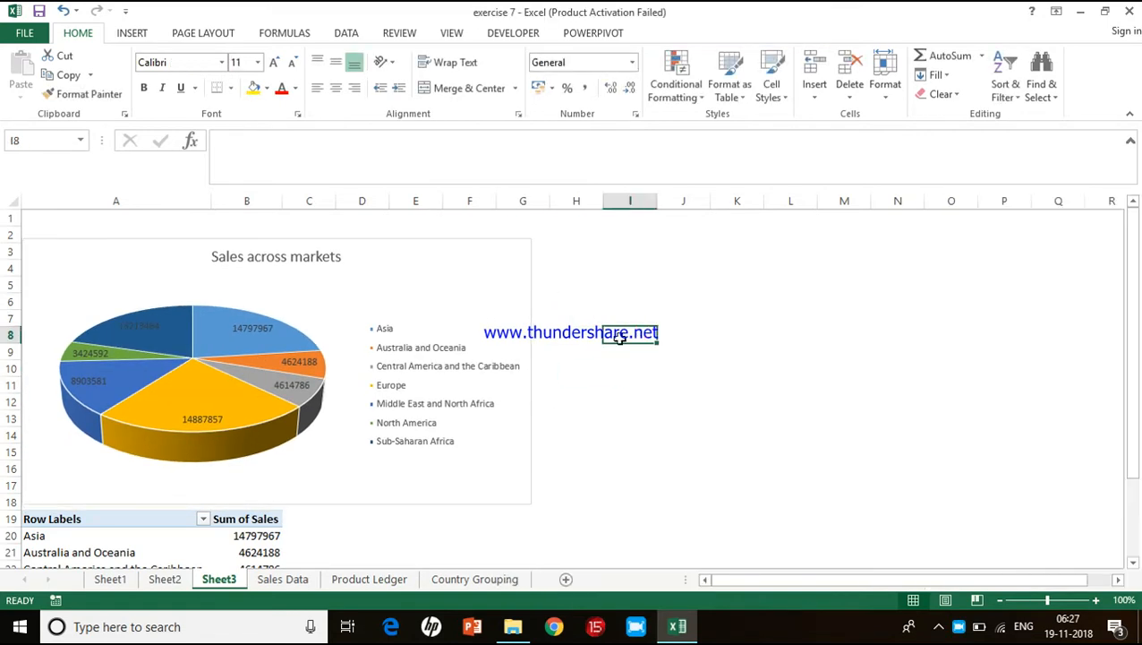
- Compare the contextual tools for the pie chart, pivot table and empty cells, and view chart and table together at 85% zoom
click(511, 310)
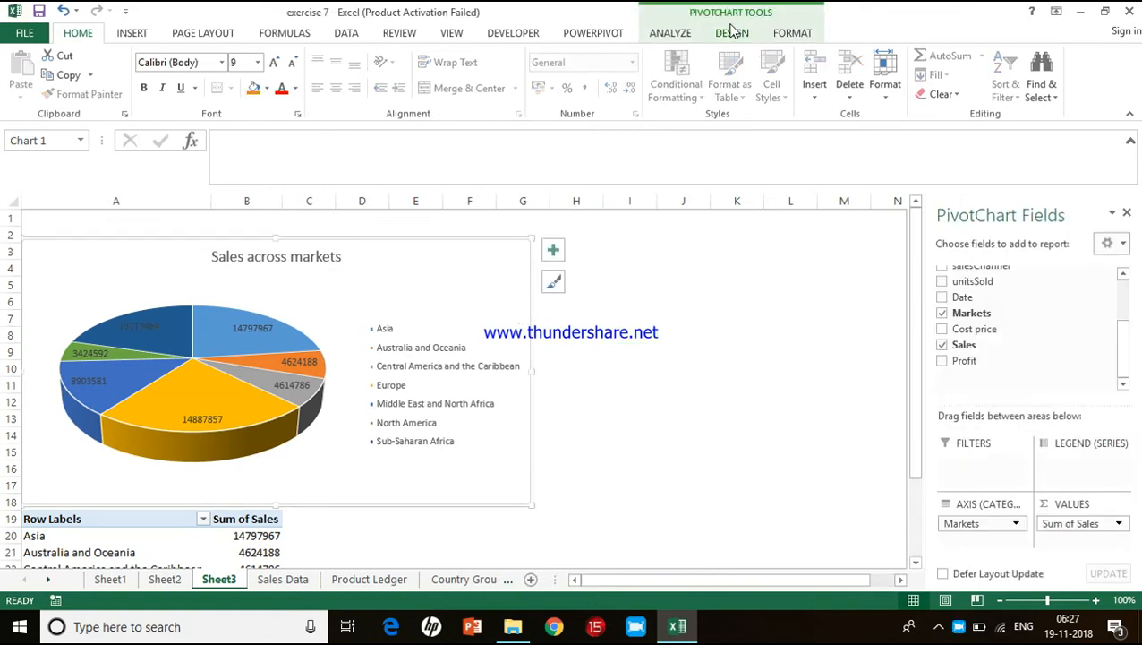
click(630, 314)
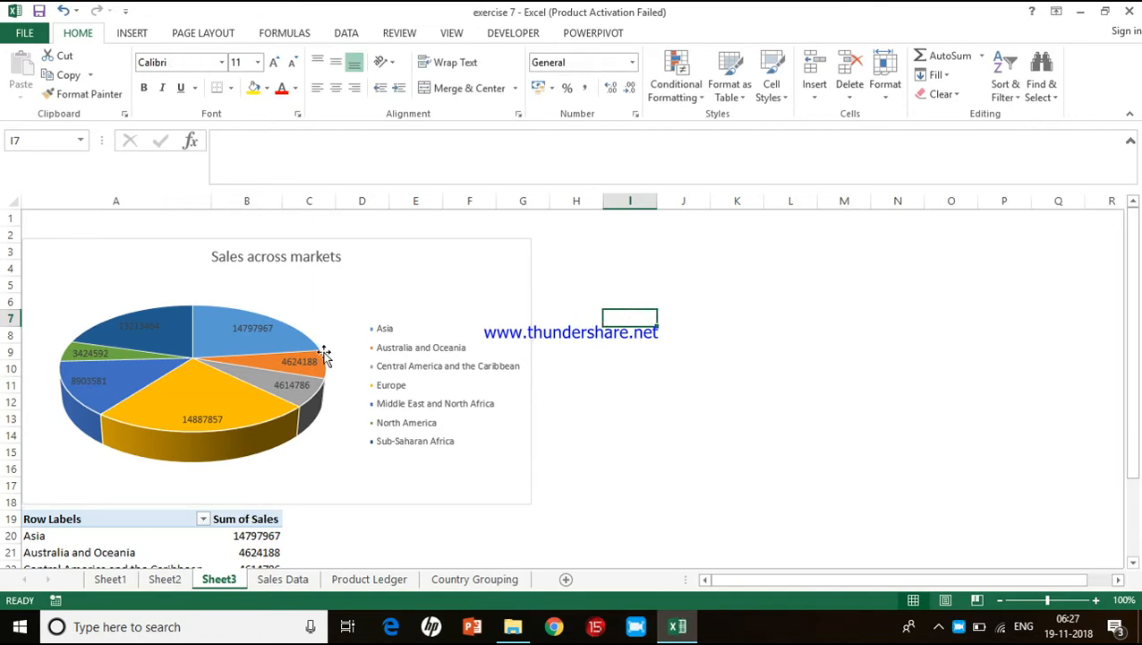
click(432, 272)
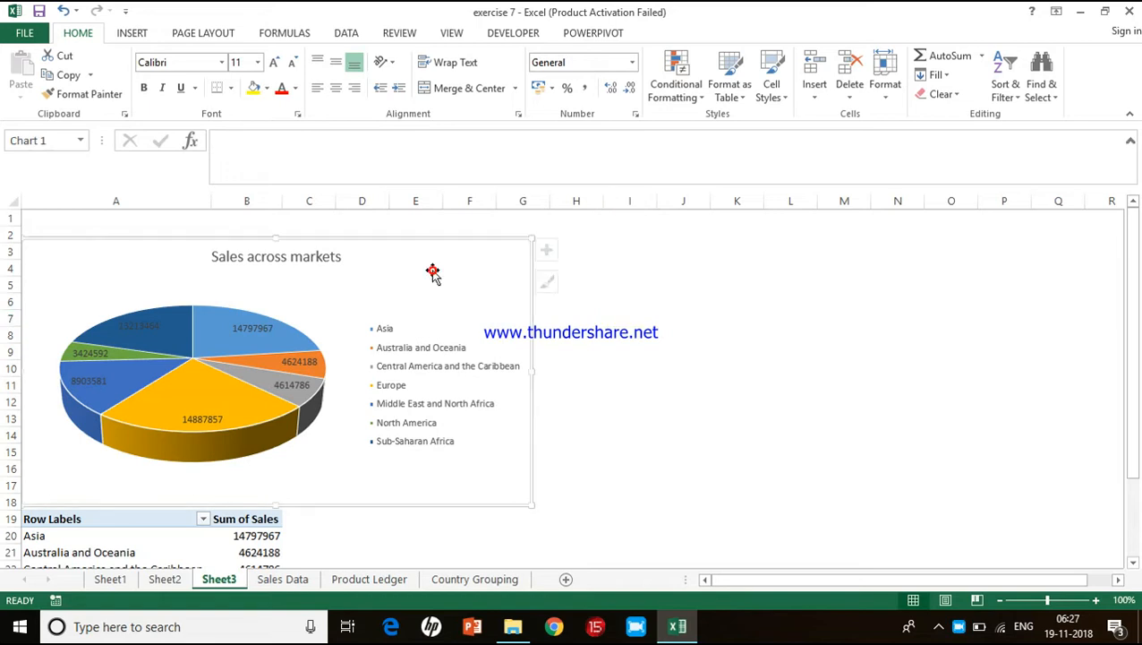
click(257, 537)
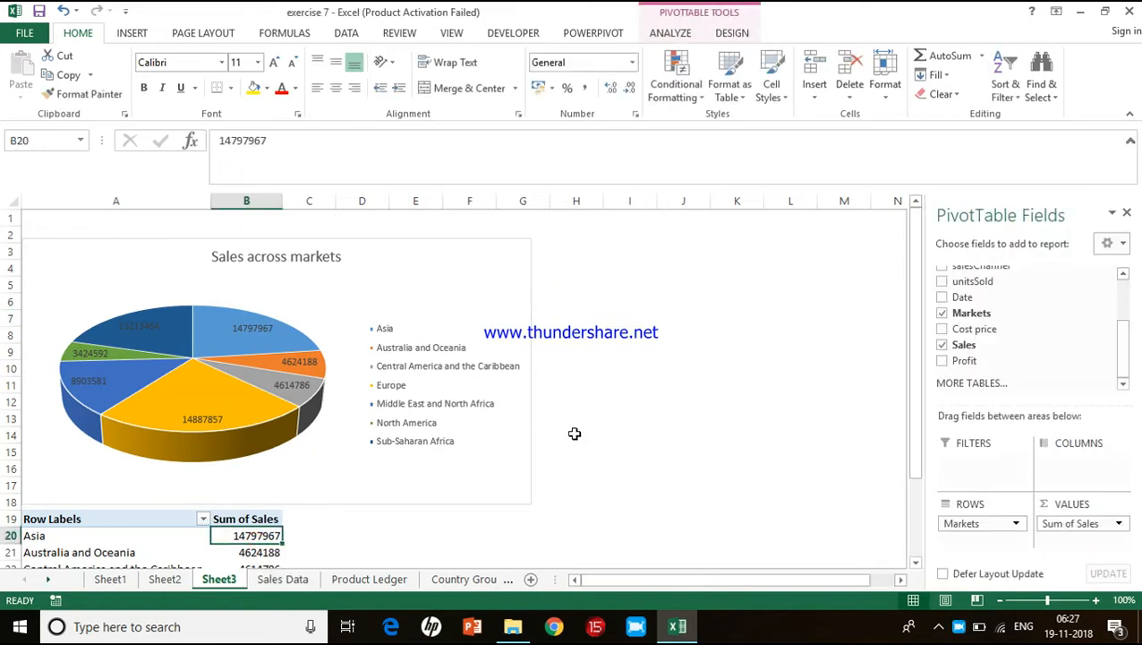
click(612, 436)
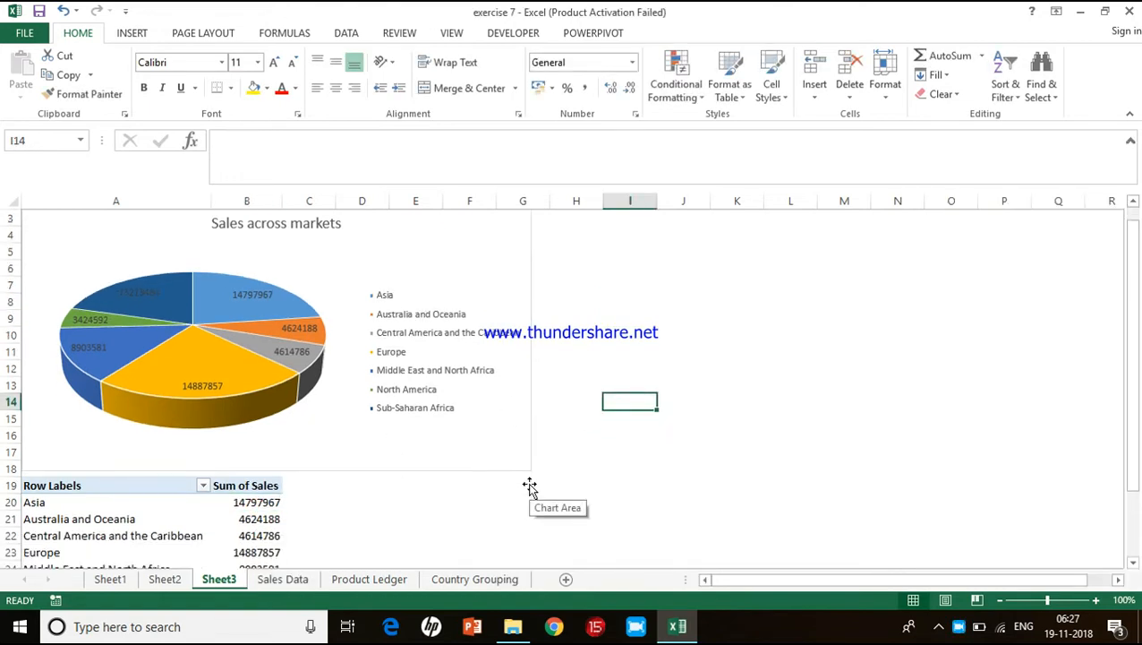
scroll(530, 486, down, 1)
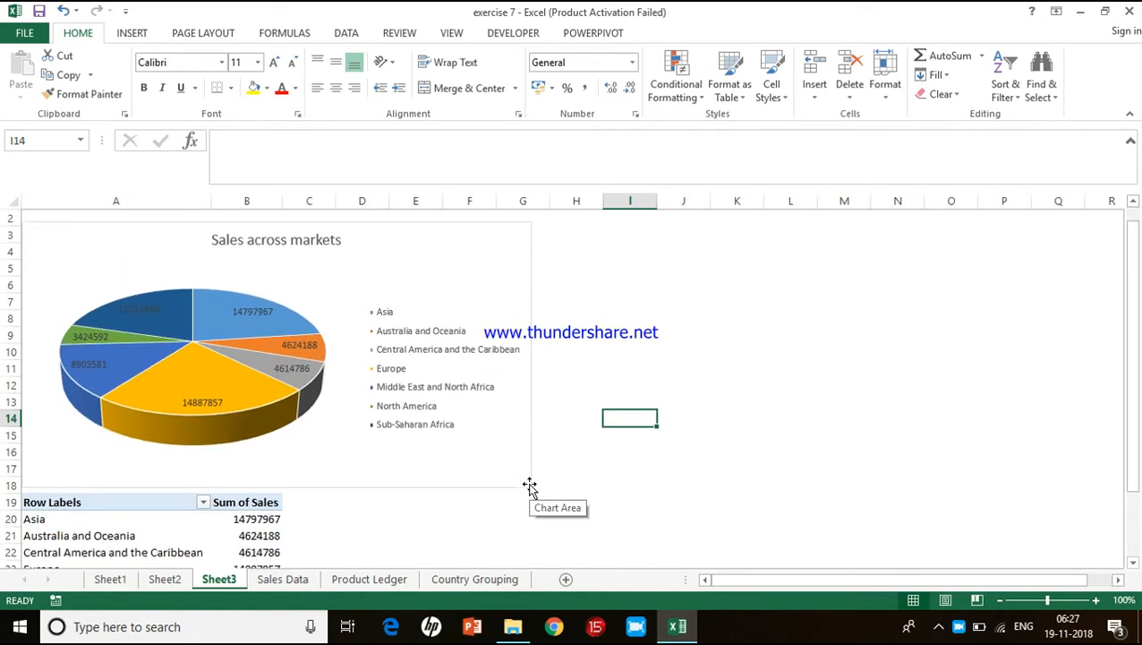
scroll(531, 489, down, 1)
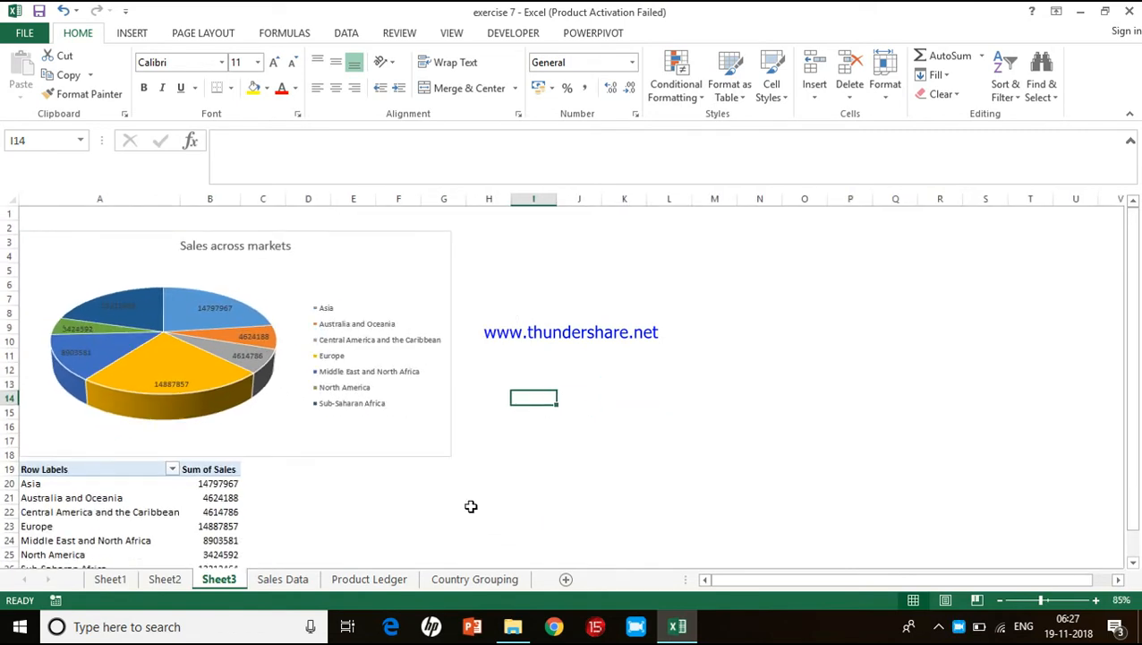
scroll(206, 519, down, 1)
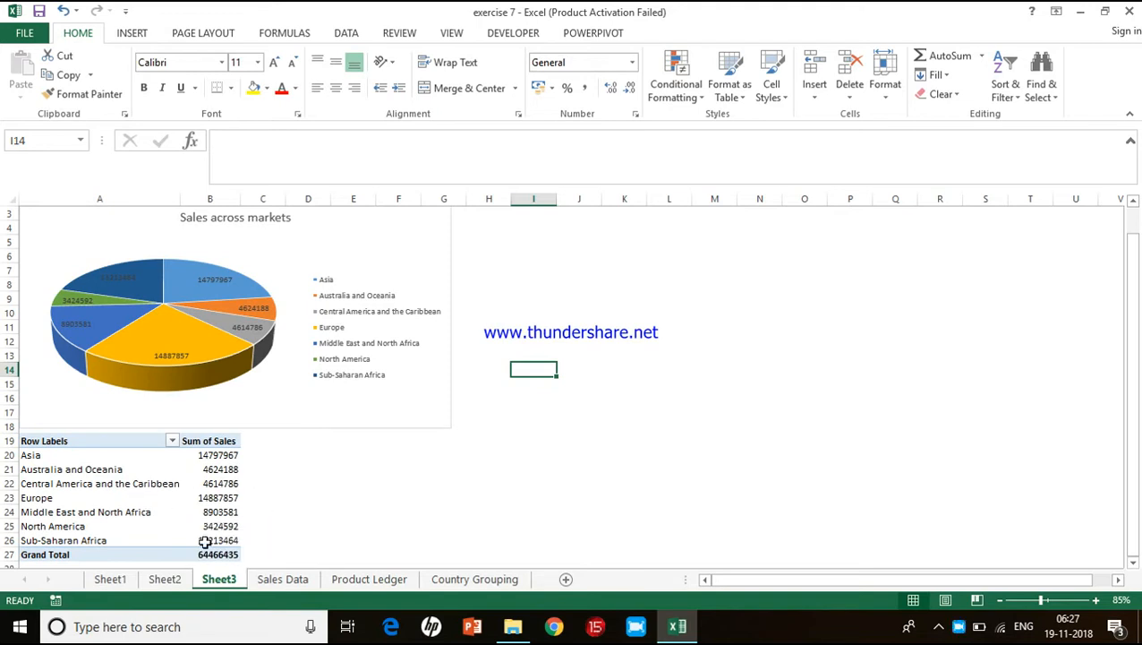
- Show the PivotTable's Sum of Sales values as % of Grand Total
mouse_move(223, 486)
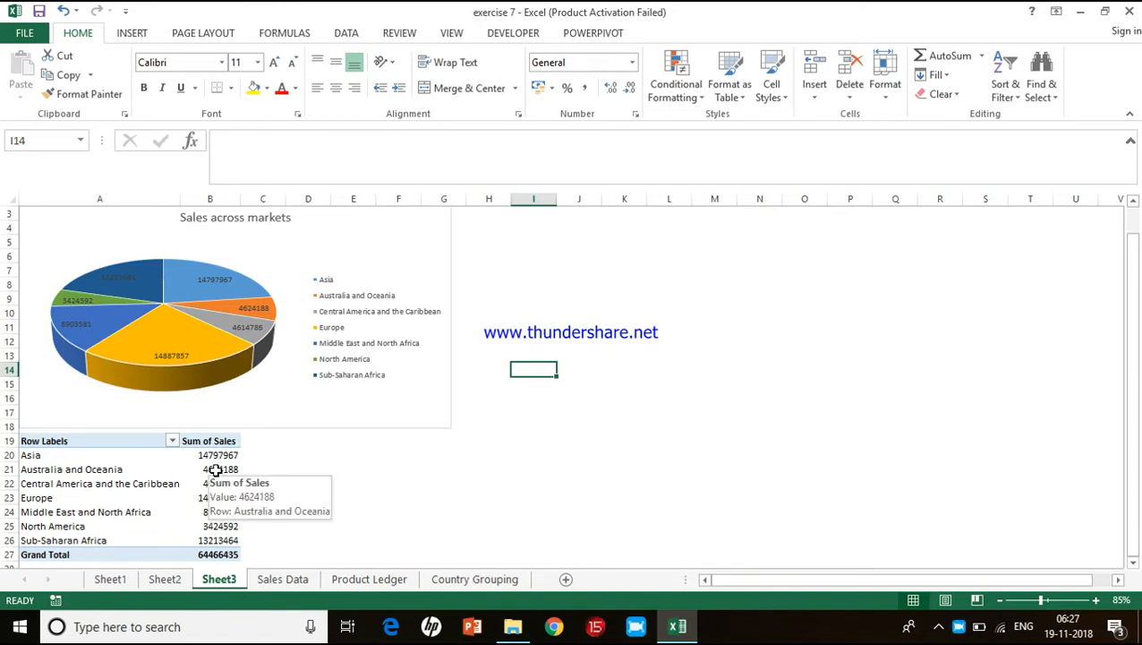
right_click(215, 471)
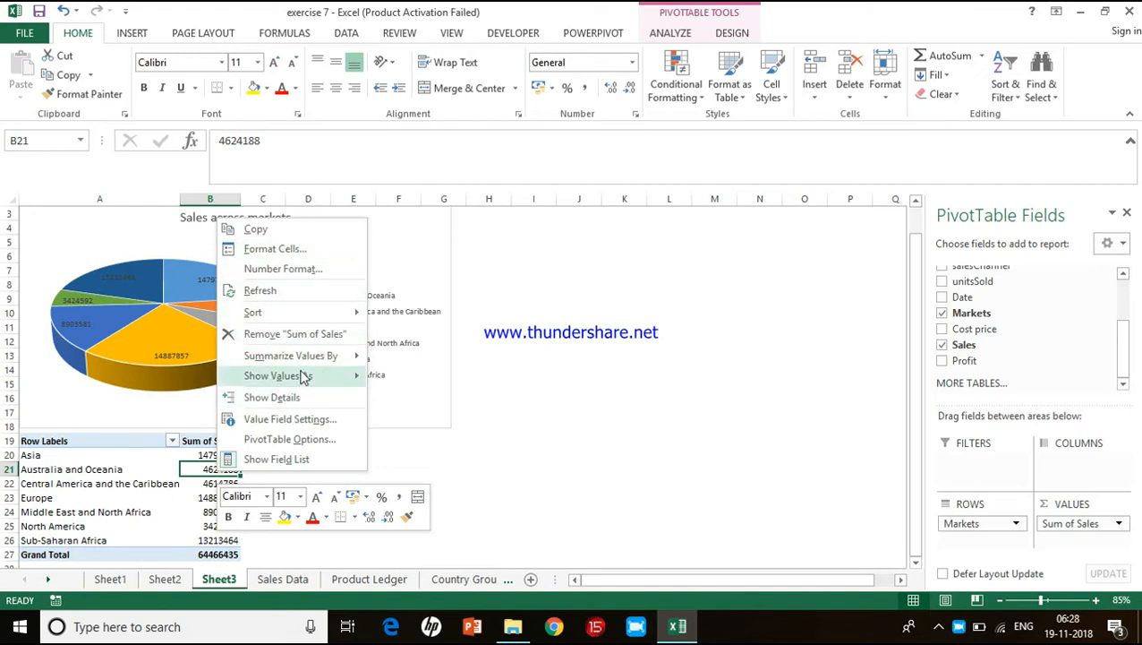
mouse_move(304, 377)
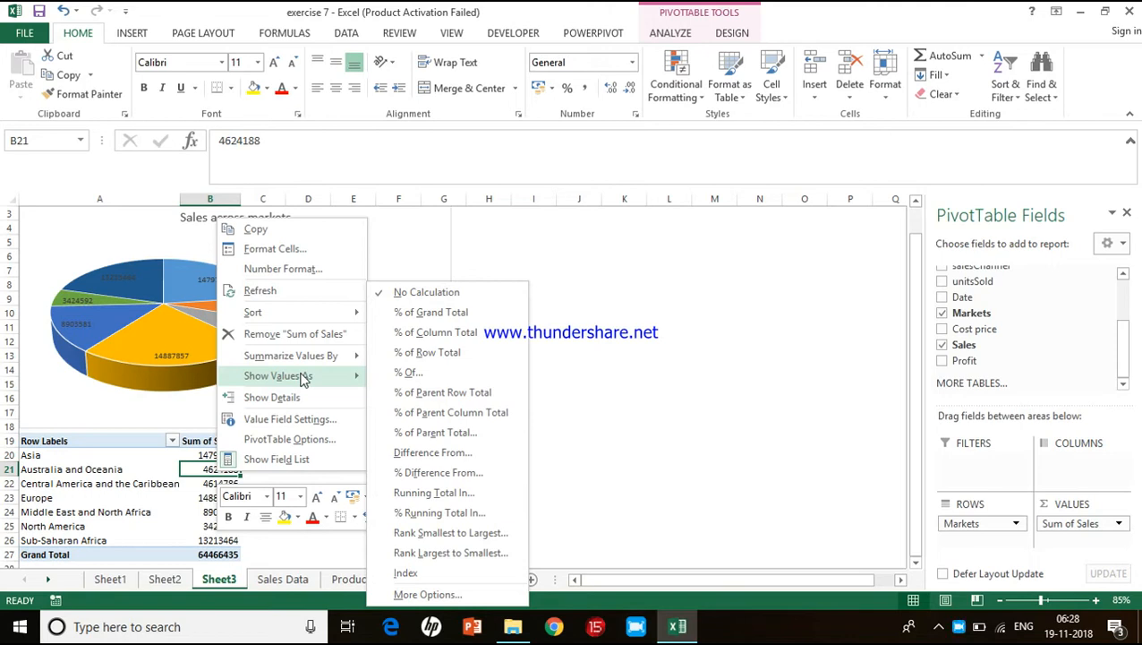
click(465, 313)
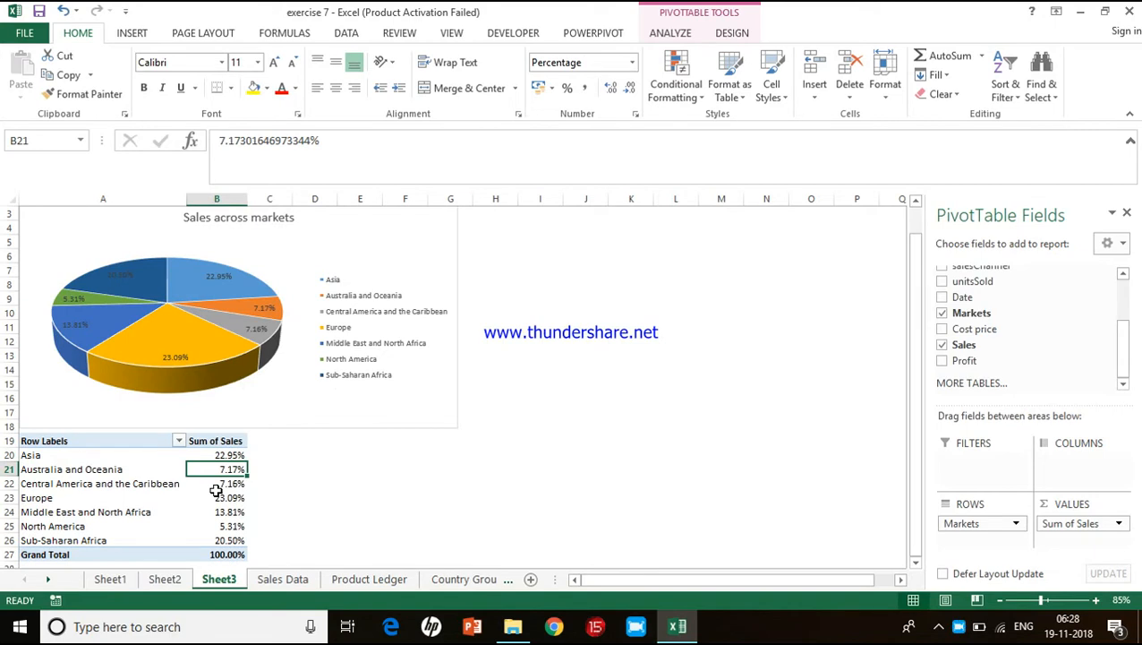
- Return the PivotTable's Sum of Sales values to No Calculation
mouse_move(216, 490)
right_click(222, 495)
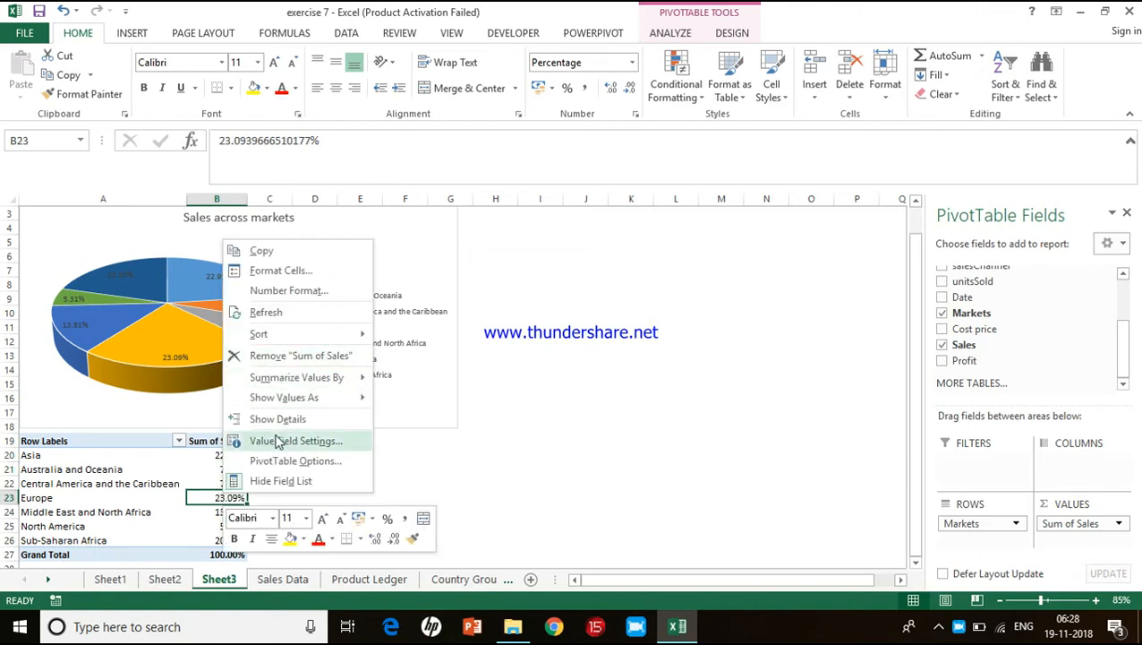
mouse_move(293, 406)
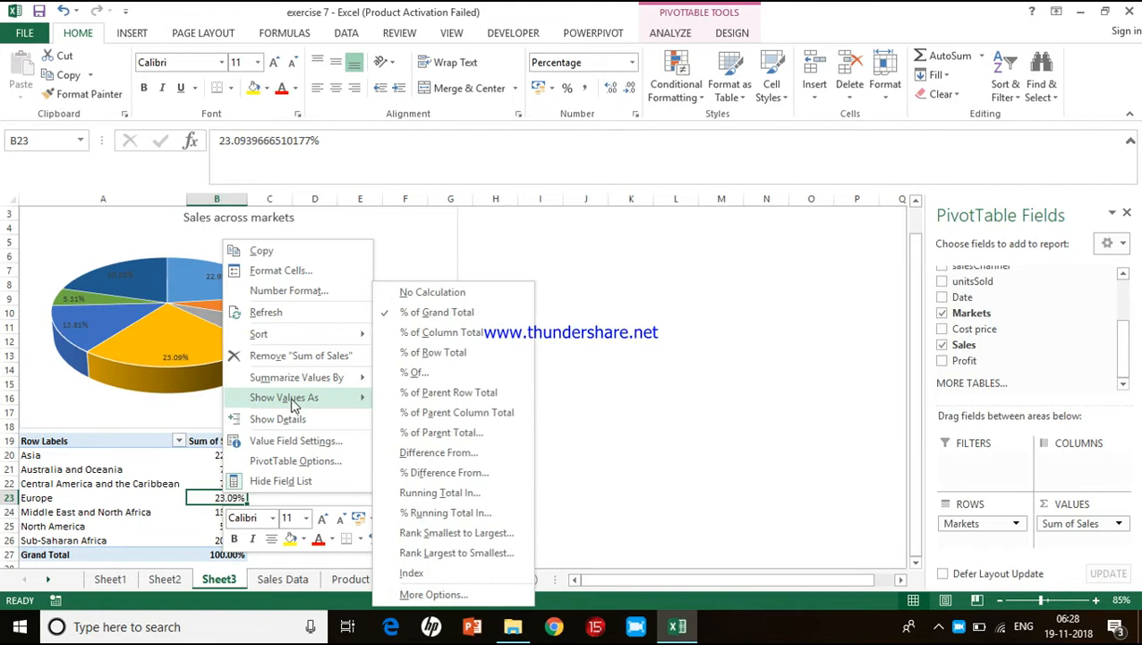
click(434, 294)
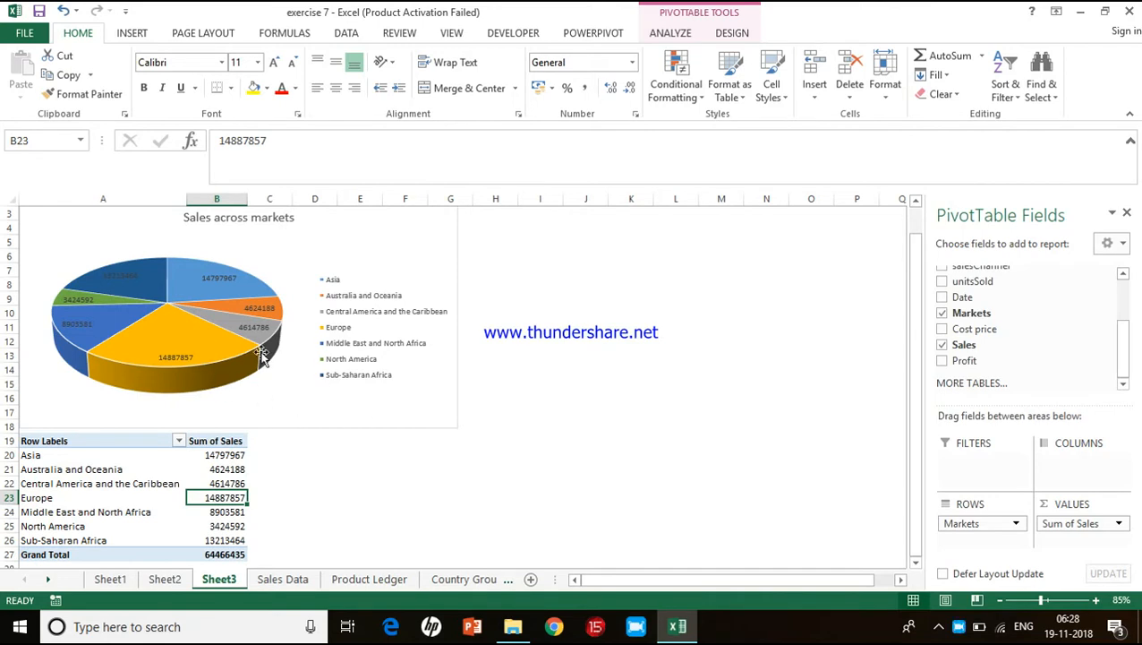
mouse_move(172, 375)
- Insert slicers for the Product Name and salesChannel fields of the PivotTable
key(Up)
key(Up)
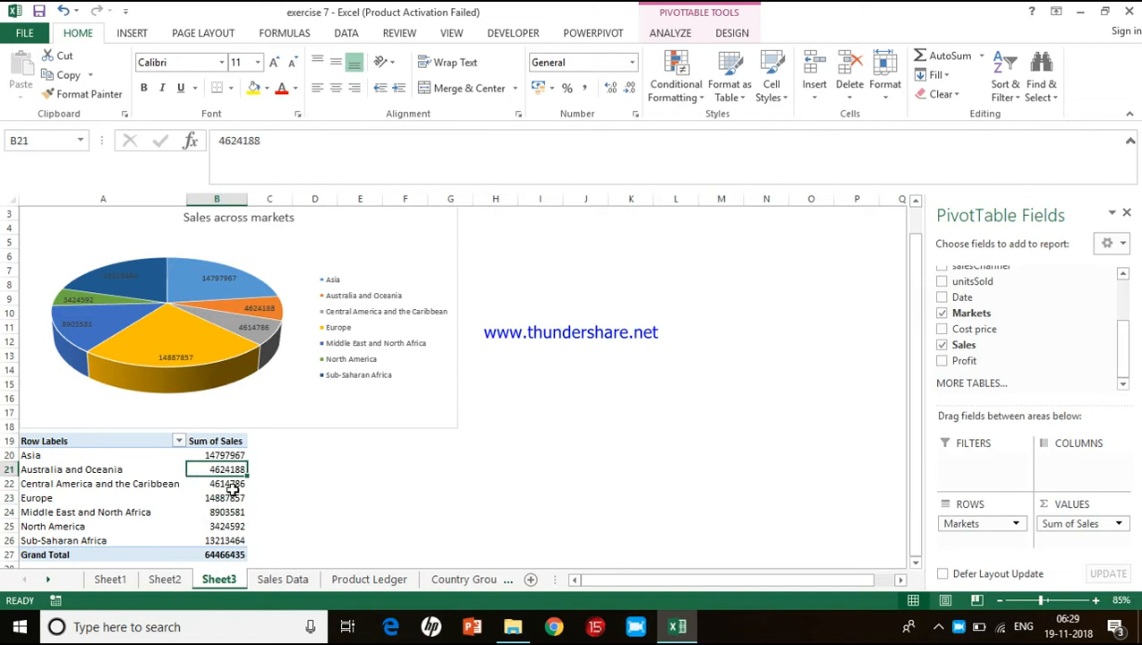
click(672, 33)
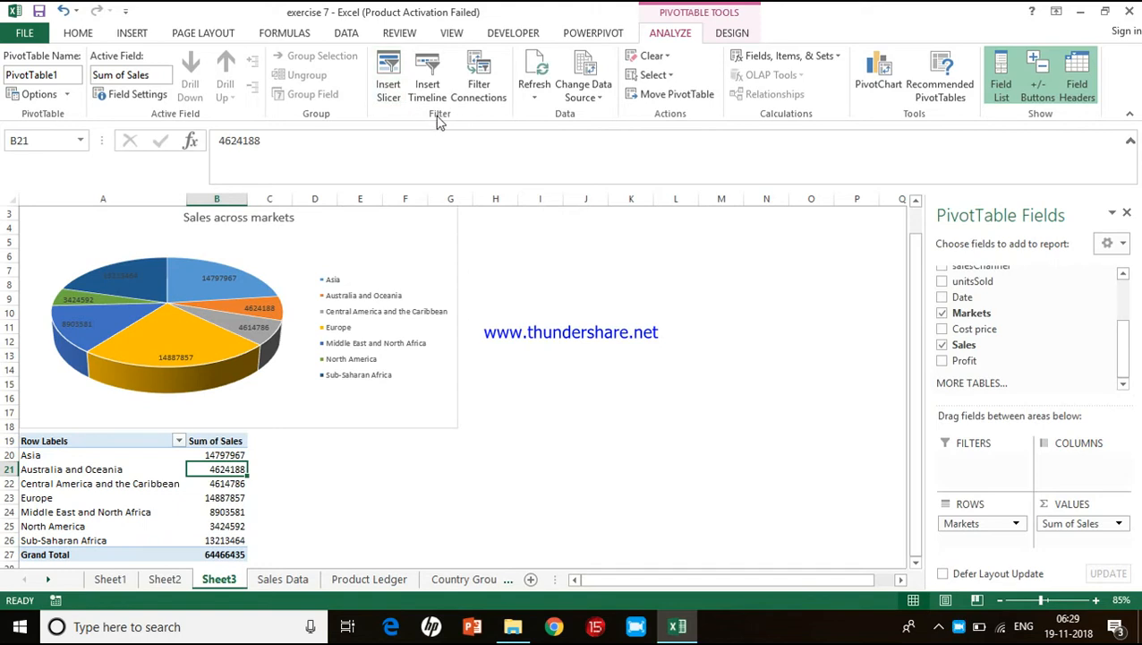
click(388, 89)
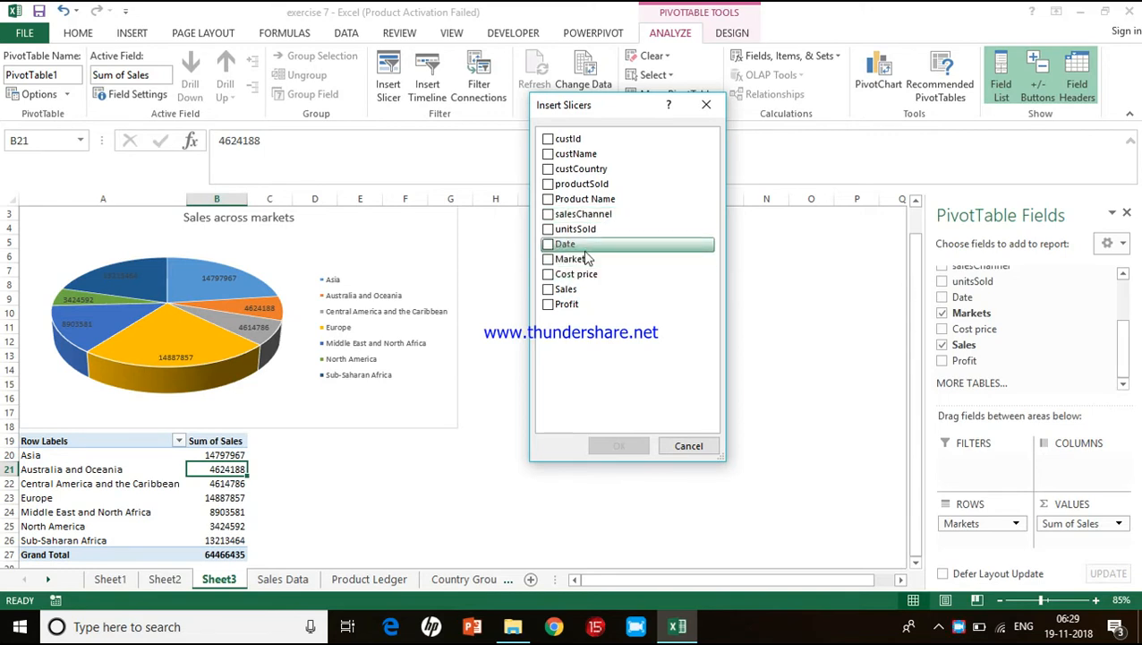
click(549, 216)
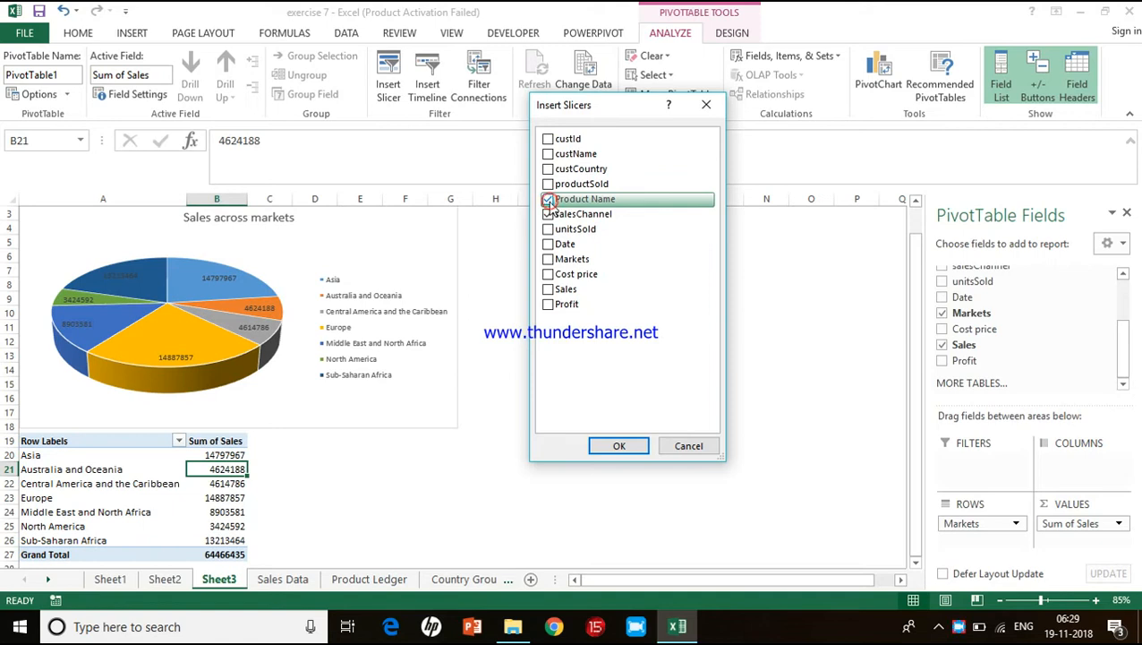
click(619, 445)
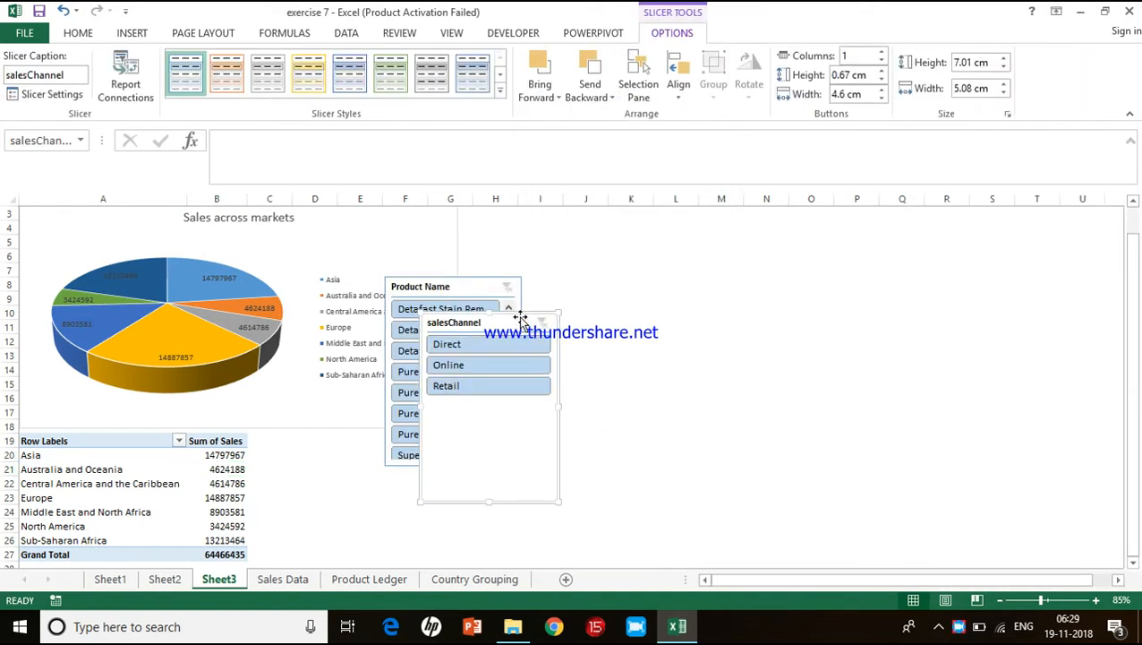
- Place the Product Name and salesChannel slicers side by side, right of the pie chart and level with its upper edge
drag(520, 316, 644, 287)
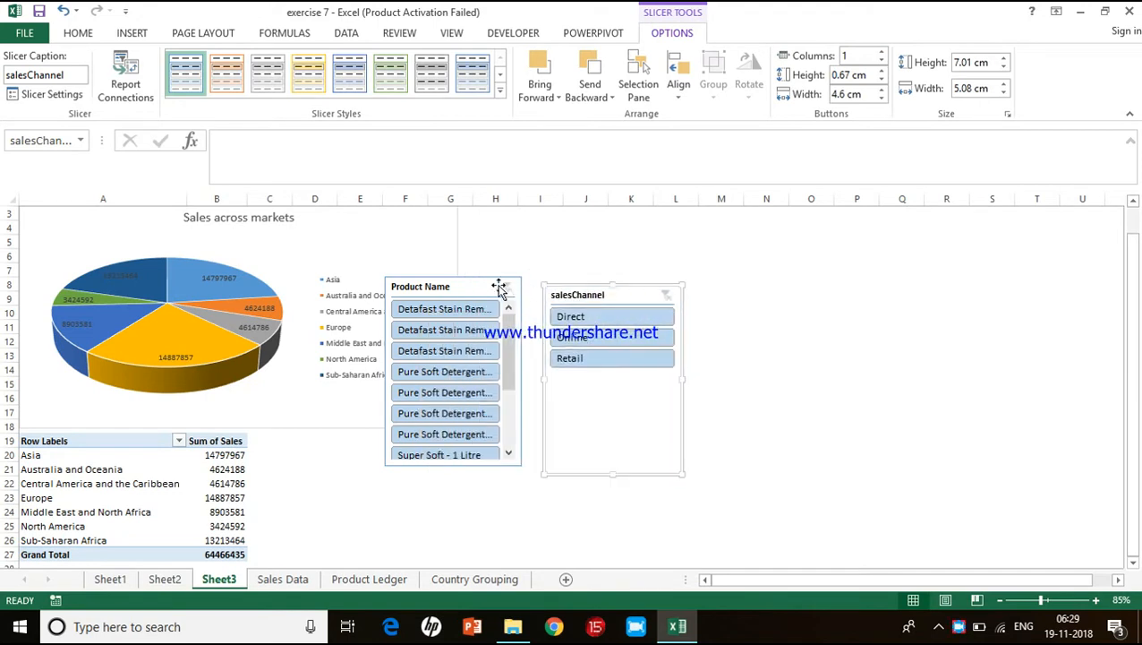
drag(497, 279, 581, 216)
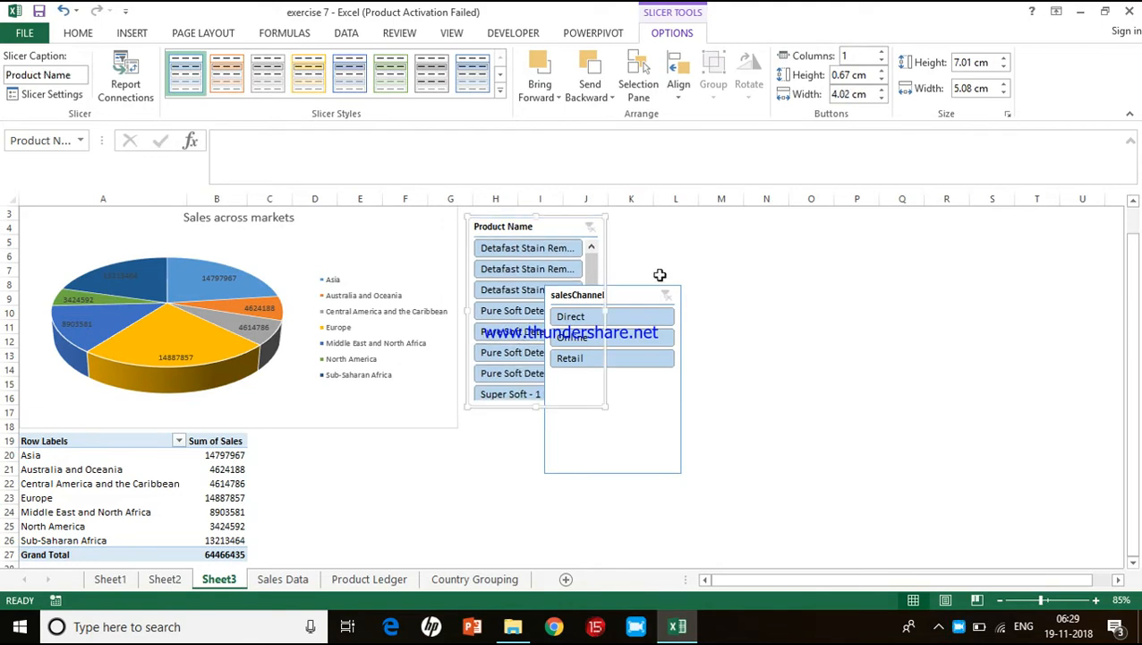
click(754, 441)
scroll(755, 442, up, 1)
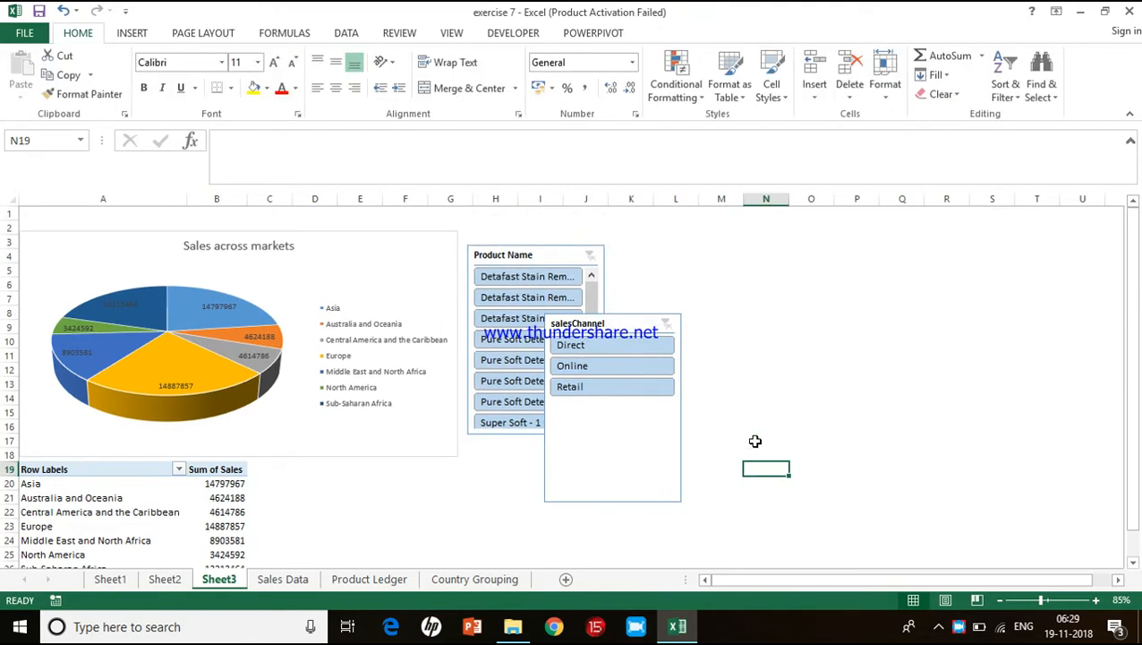
drag(492, 256, 491, 243)
drag(644, 320, 707, 240)
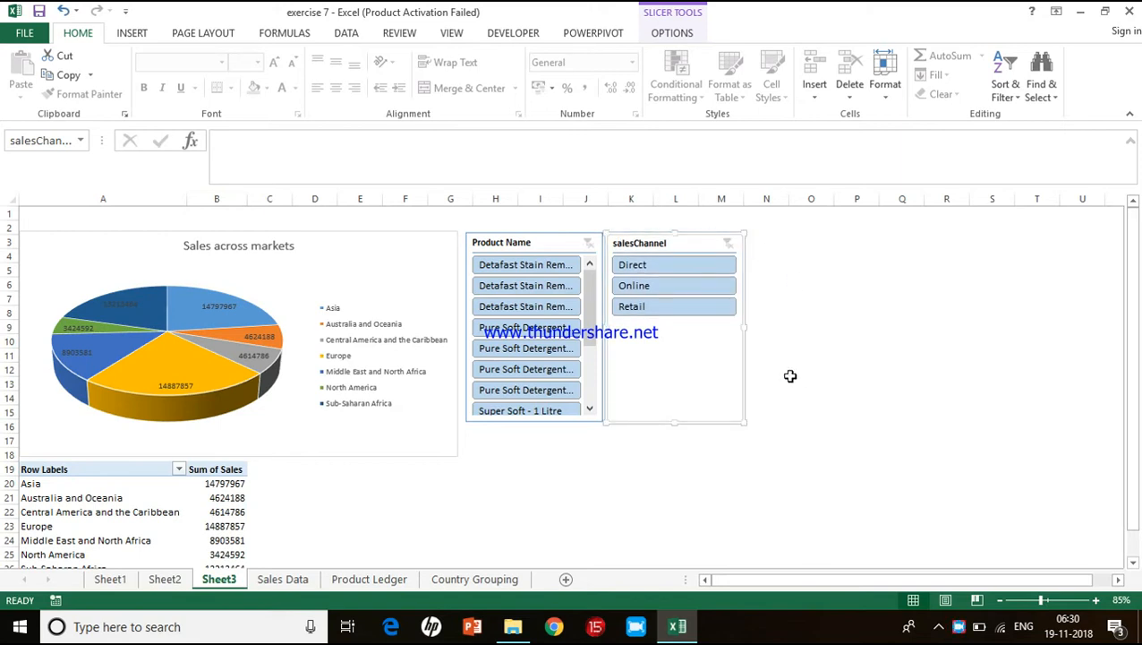
- Filter the chart and PivotTable with the slicers to Super Soft - 500ml in the Retail channel
click(590, 410)
click(590, 410)
click(590, 410)
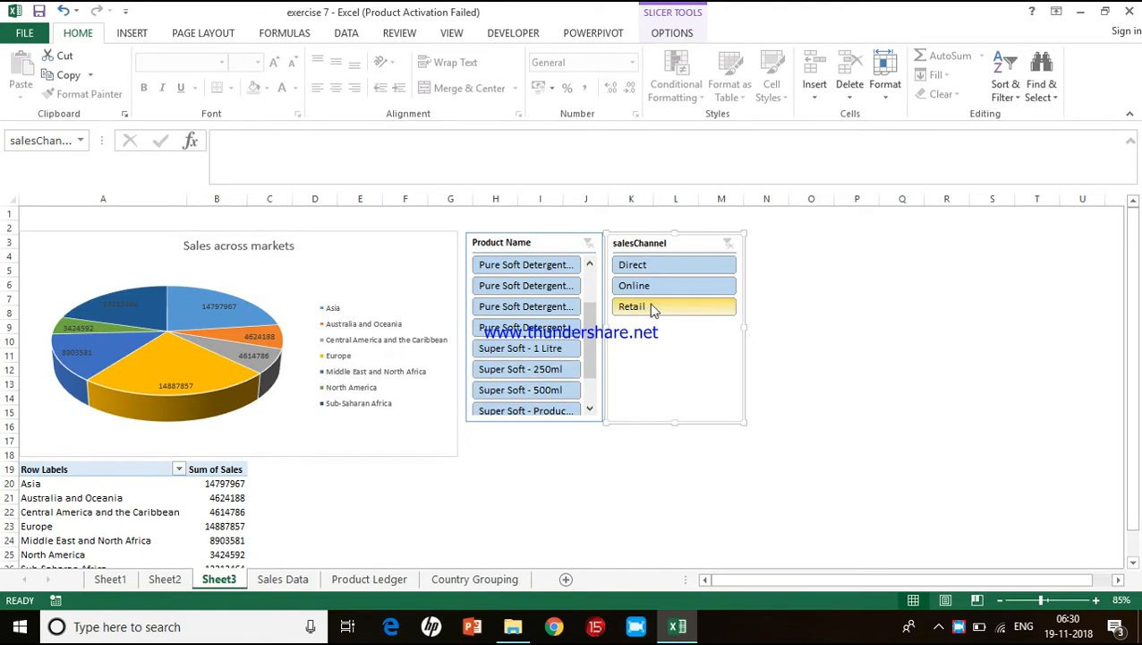
click(569, 391)
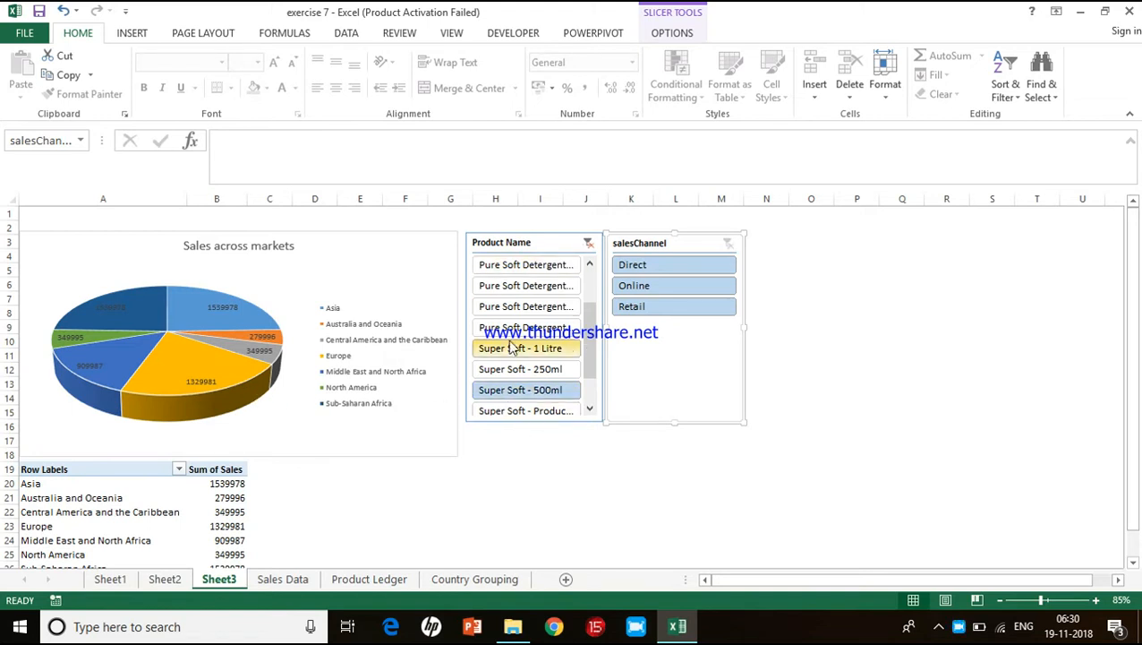
click(651, 307)
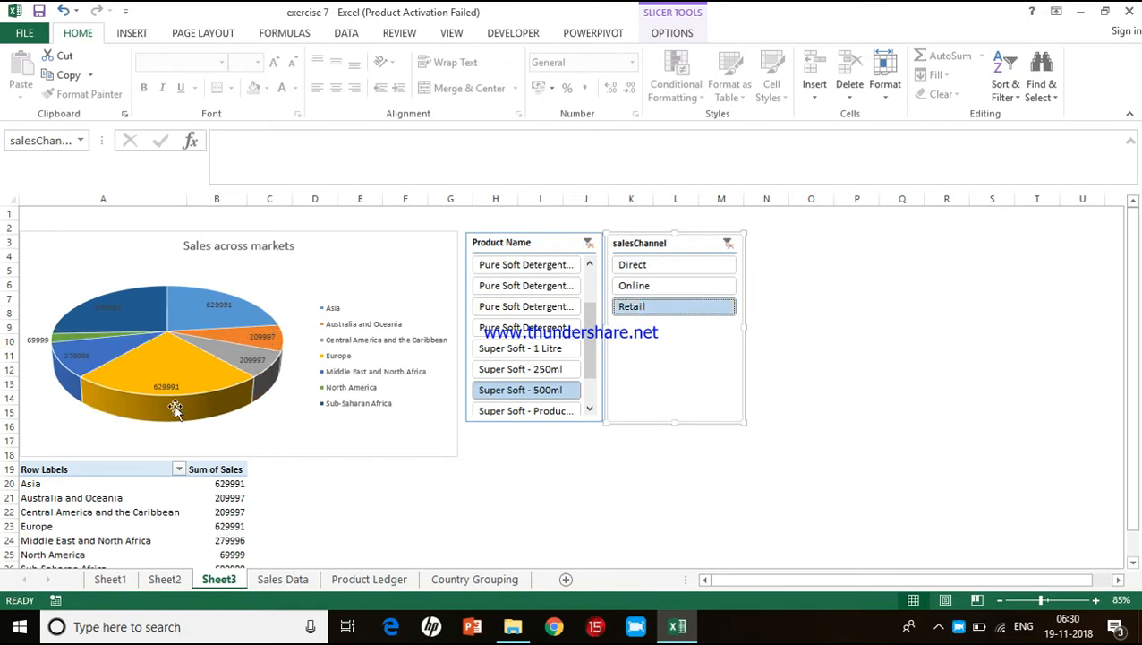
mouse_move(216, 360)
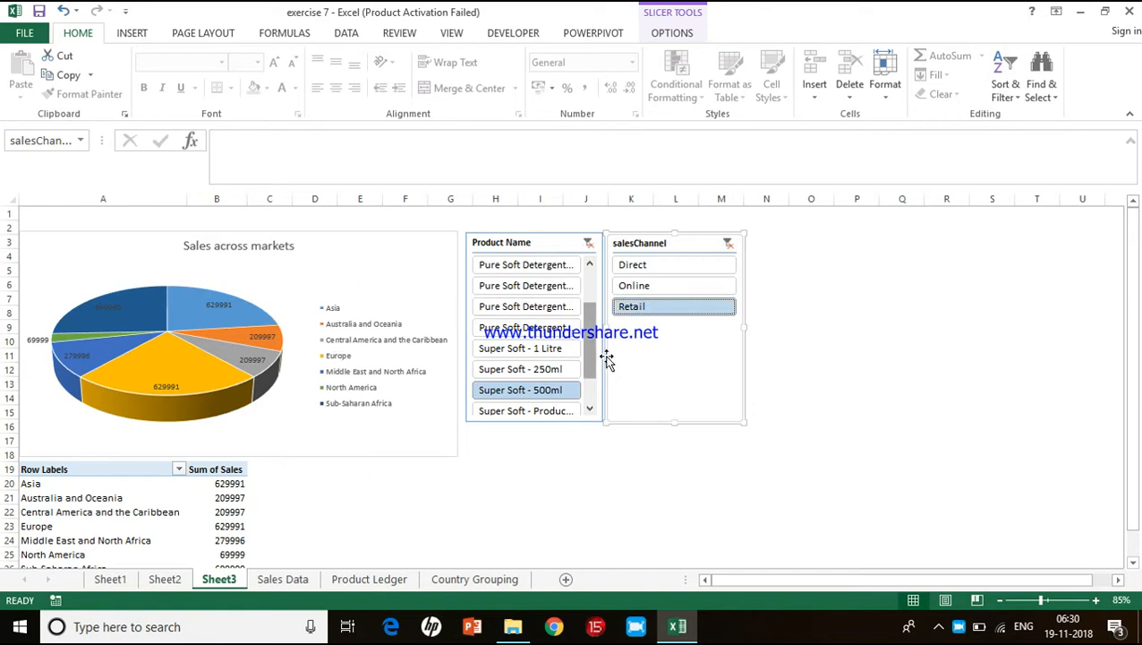
- Try Pure Soft Detergent products with the Online and Direct channels in the slicers, and clear both slicer filters
click(540, 340)
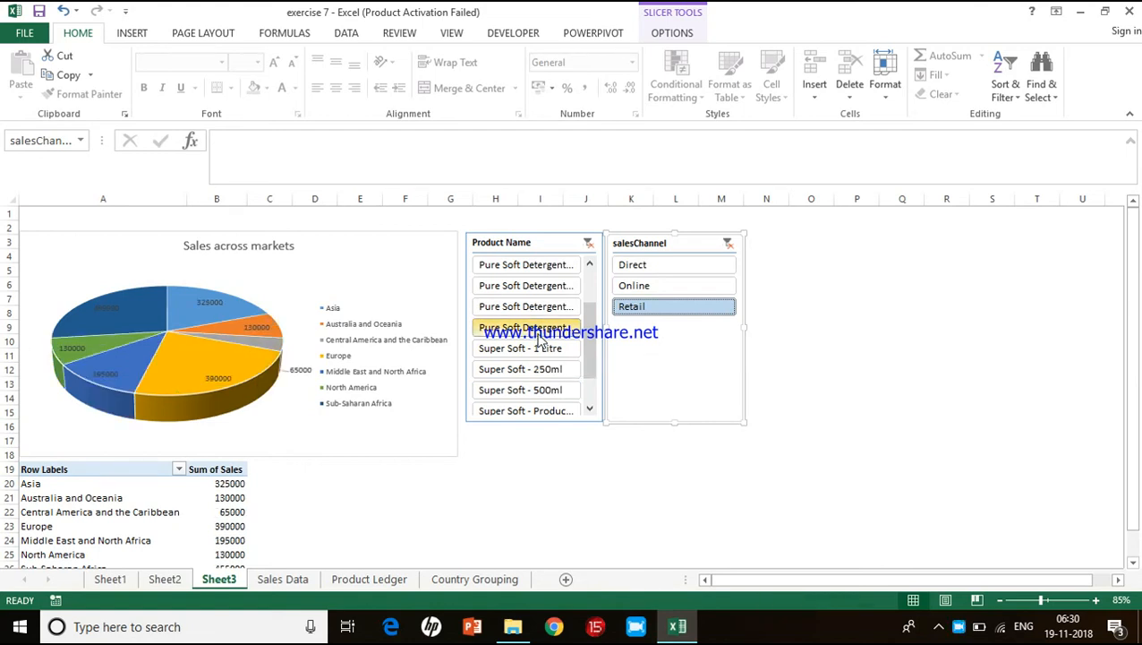
click(643, 286)
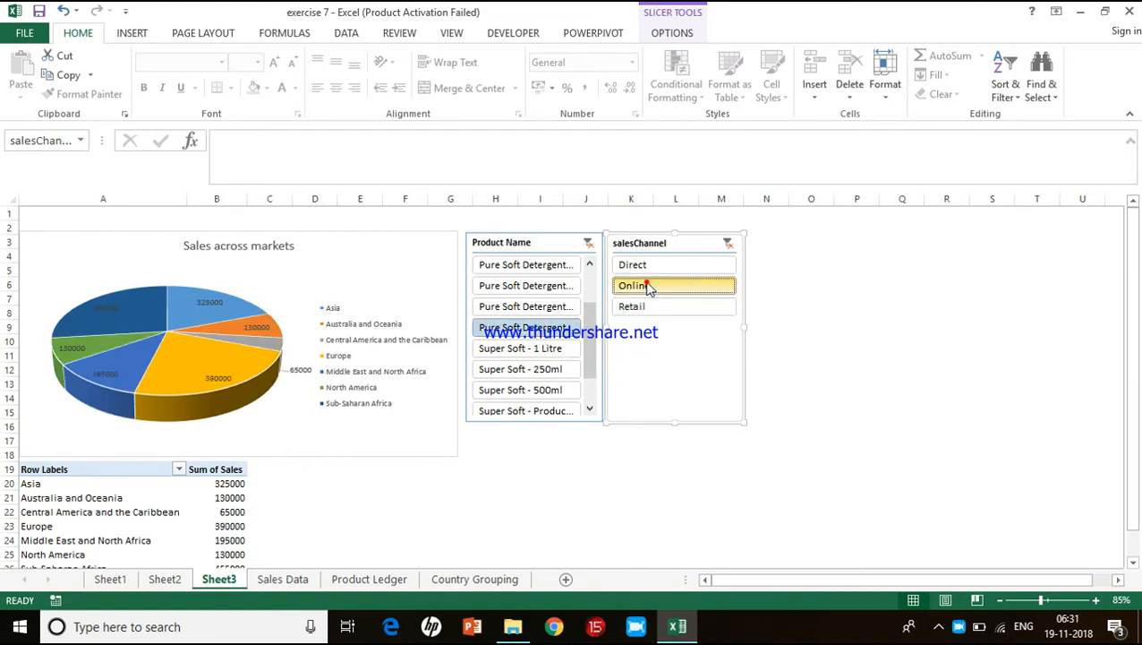
click(552, 286)
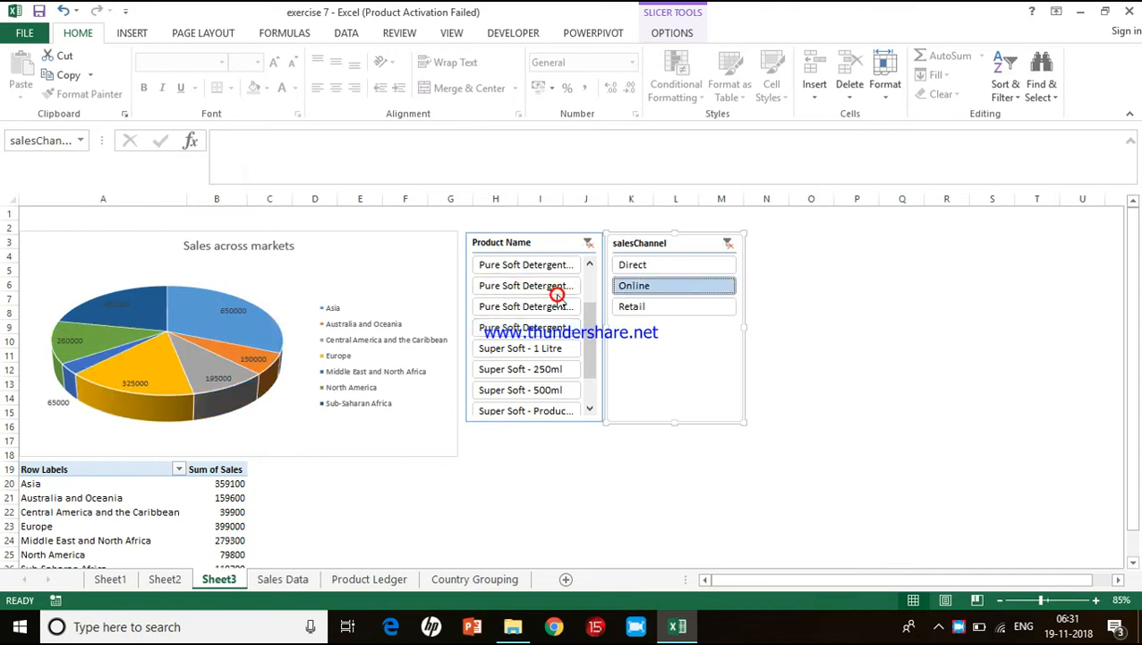
click(654, 269)
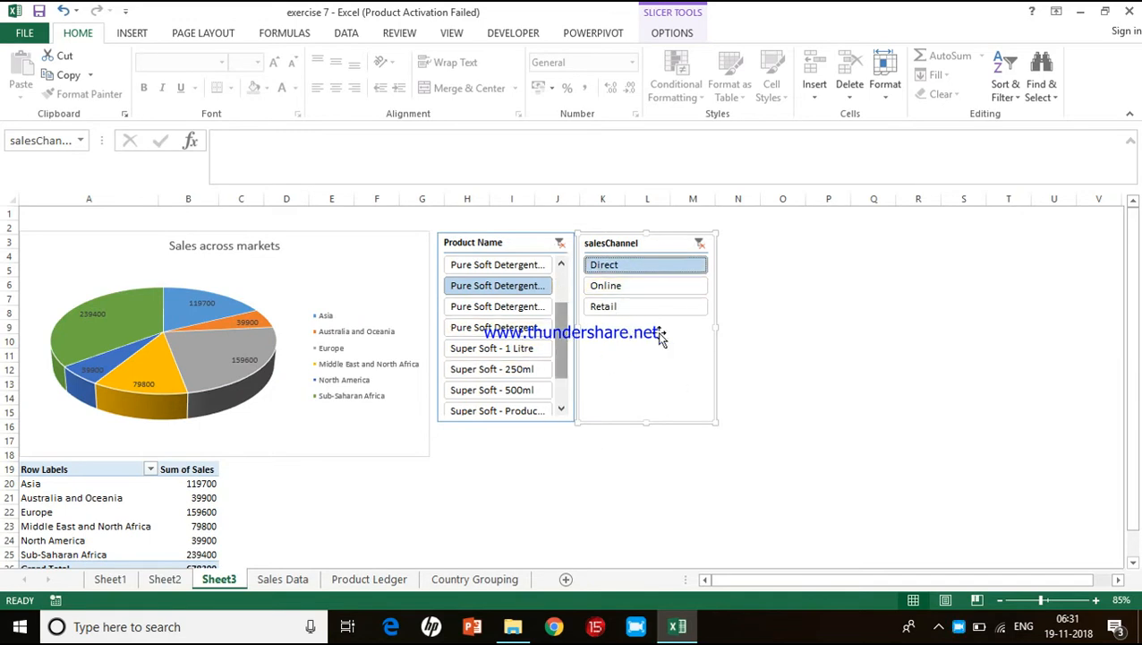
click(498, 284)
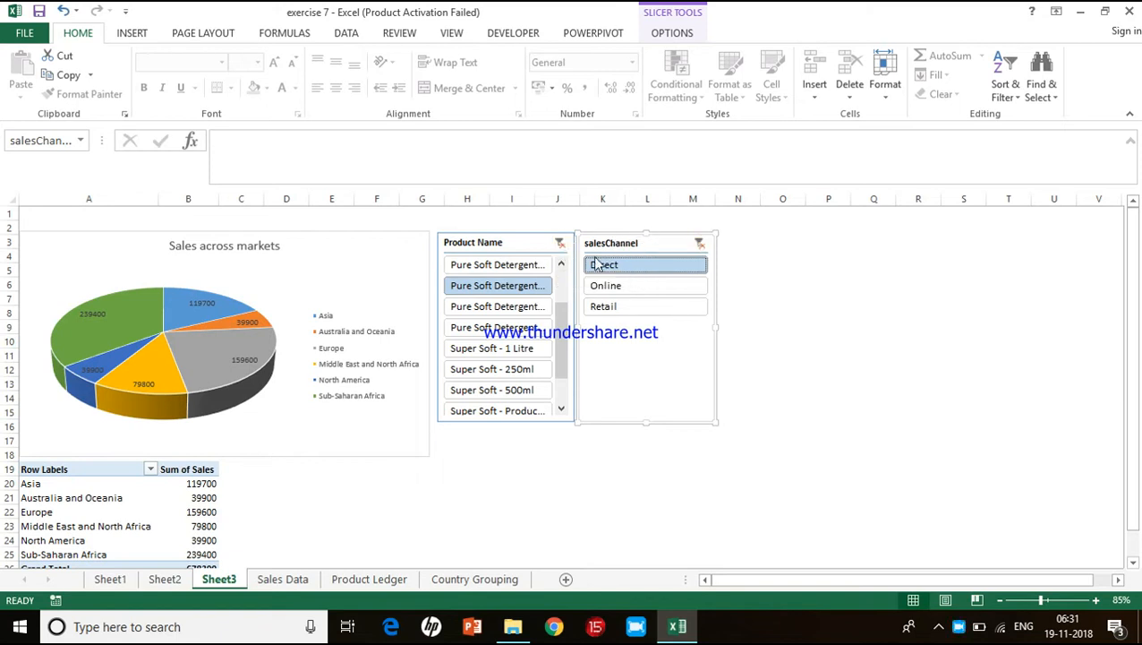
click(560, 244)
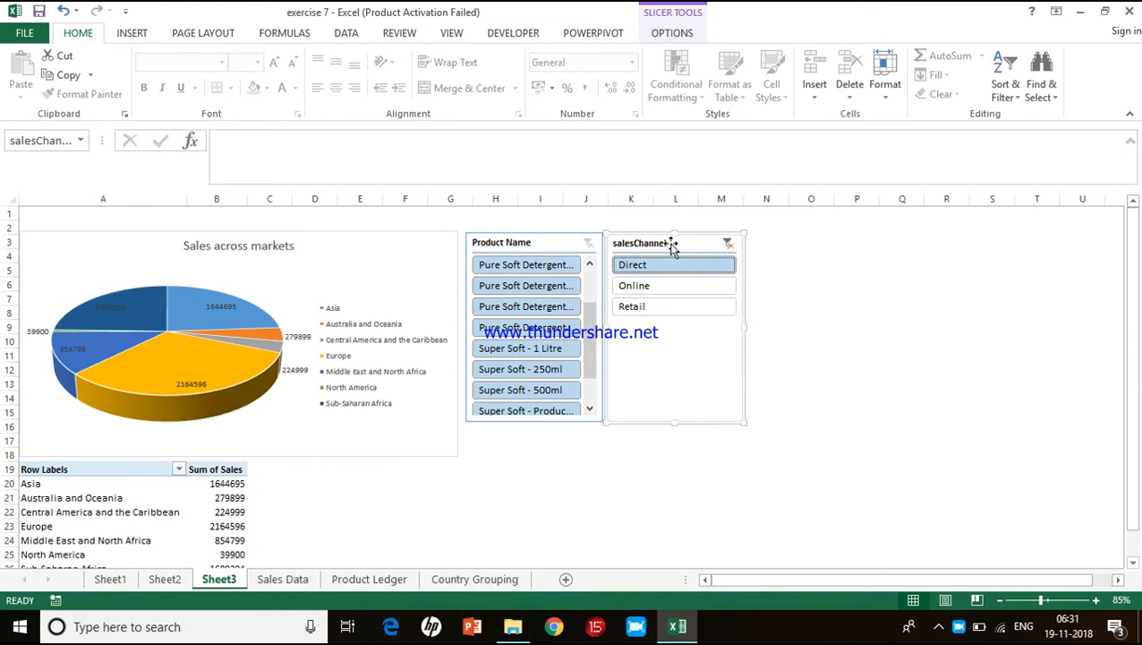
click(729, 244)
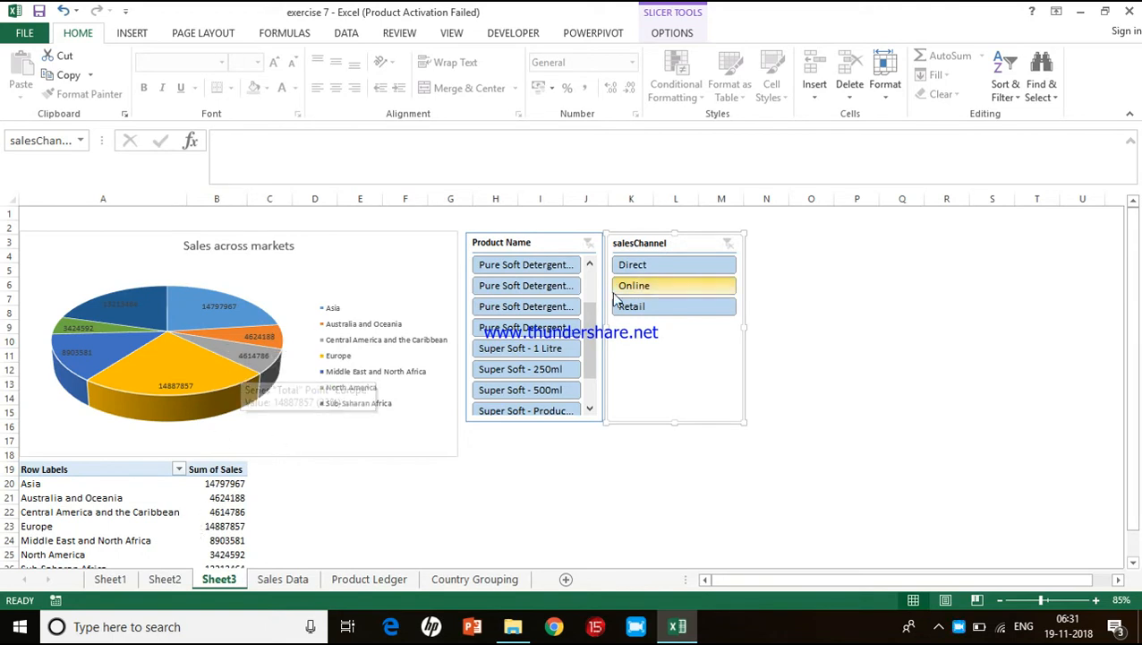
- Compare the contextual tools offered for the slicers, the PivotTable and the pie chart
click(571, 247)
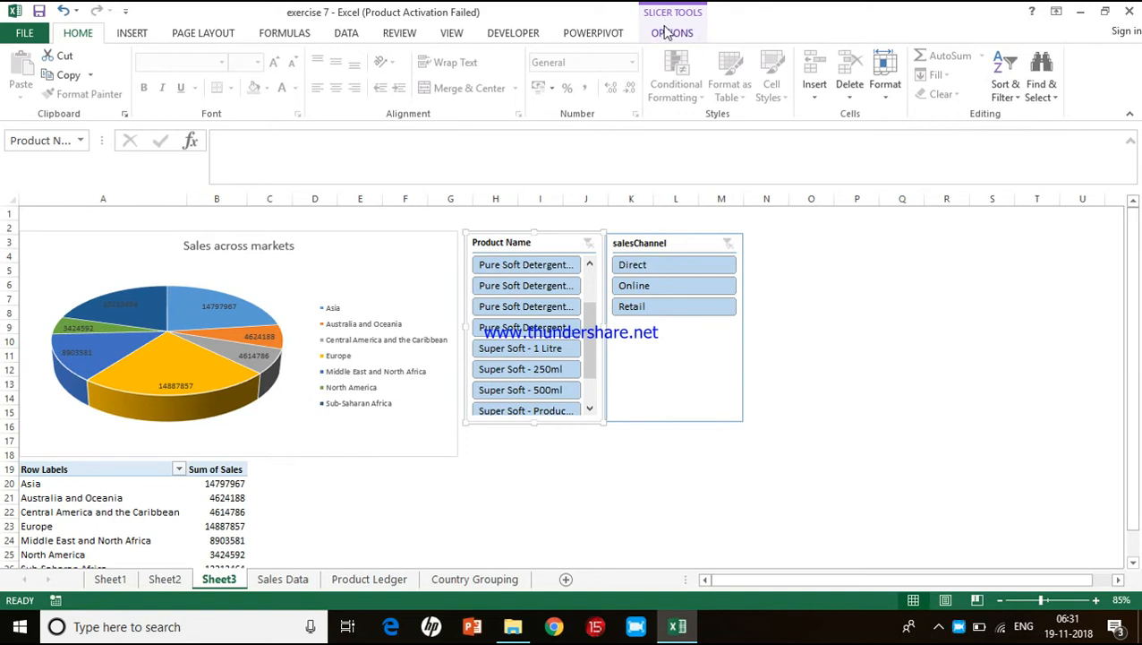
ctrl+click(667, 242)
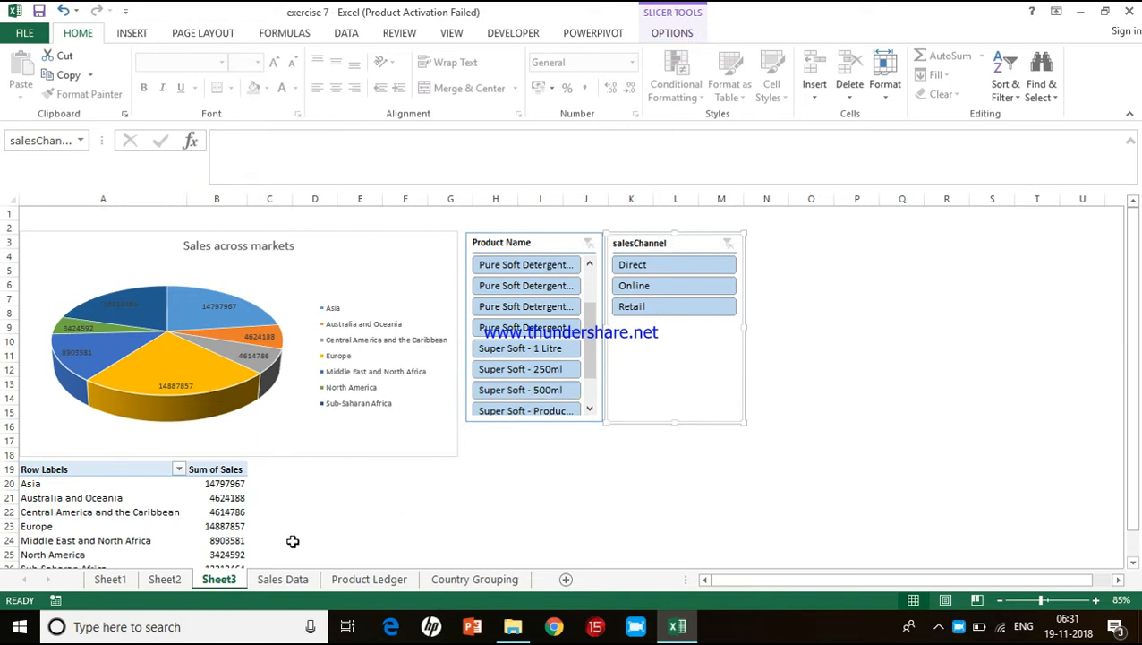
click(217, 511)
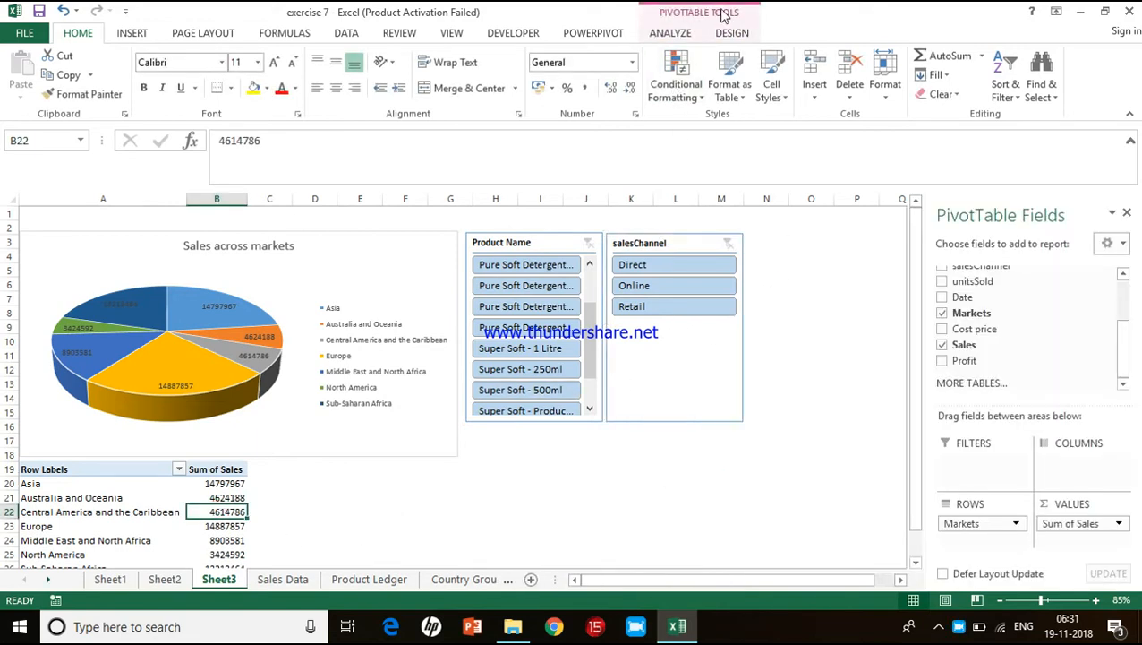
click(418, 268)
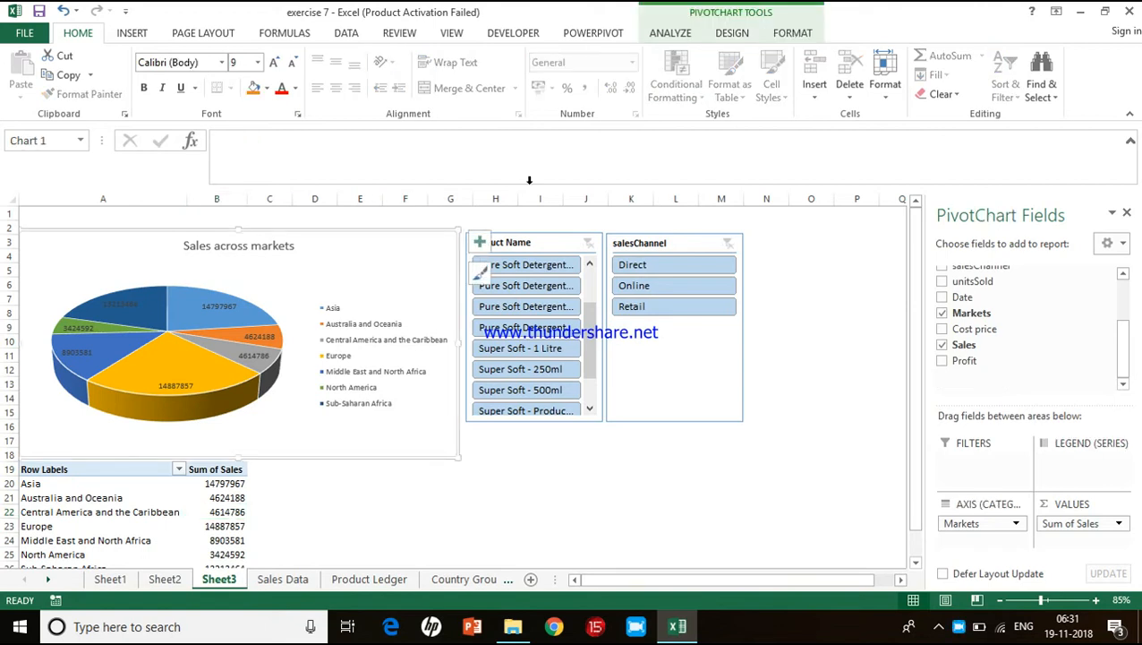
click(553, 248)
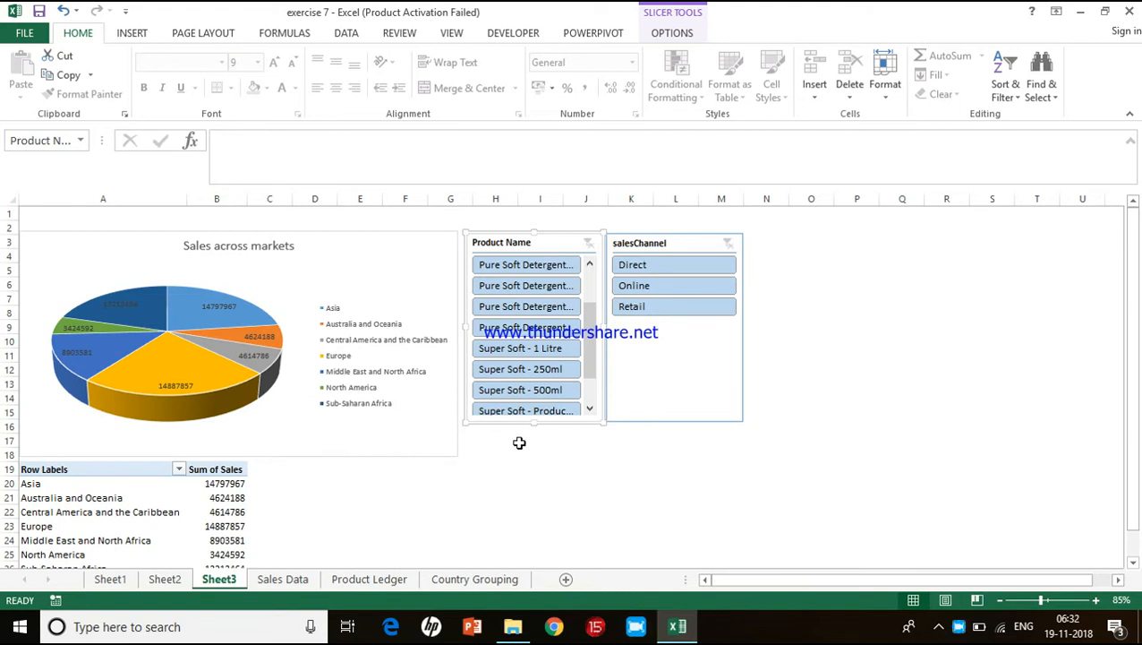
- Add Cost price and Profit to the PivotTable's values alongside Sum of Sales
click(224, 514)
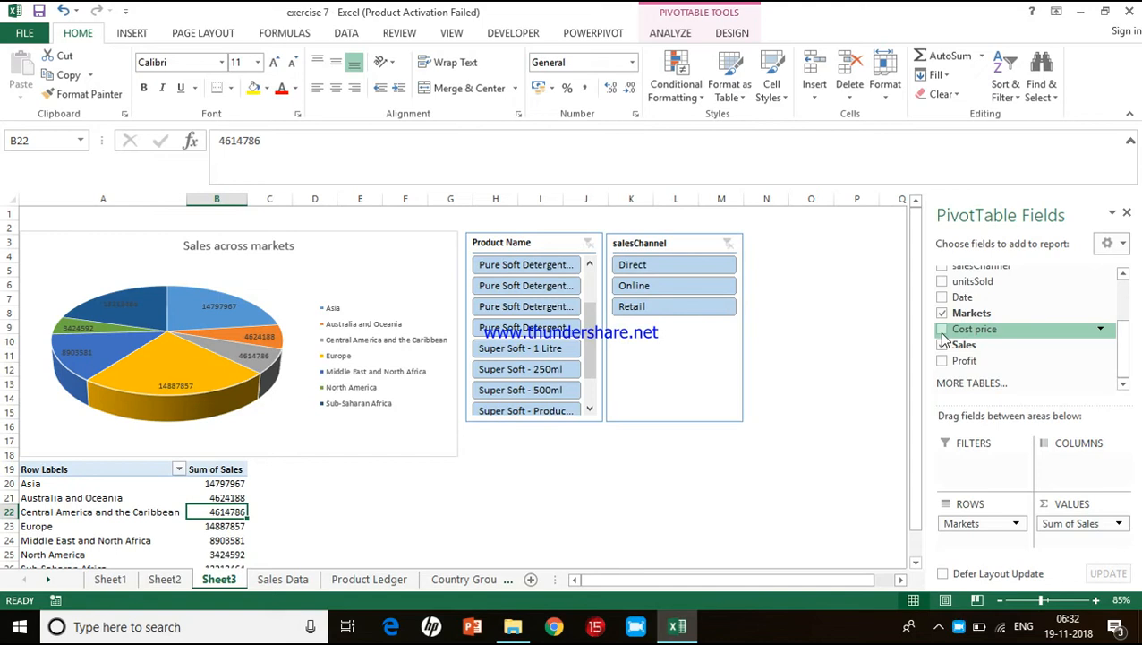
drag(943, 333, 1078, 550)
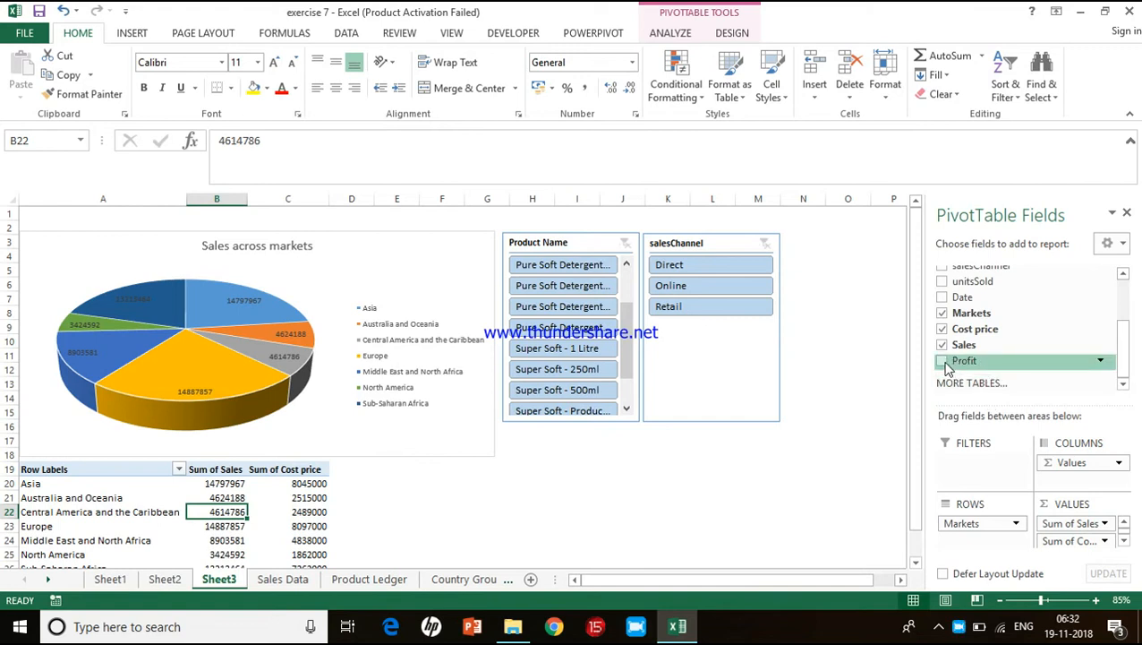
drag(946, 363, 1066, 560)
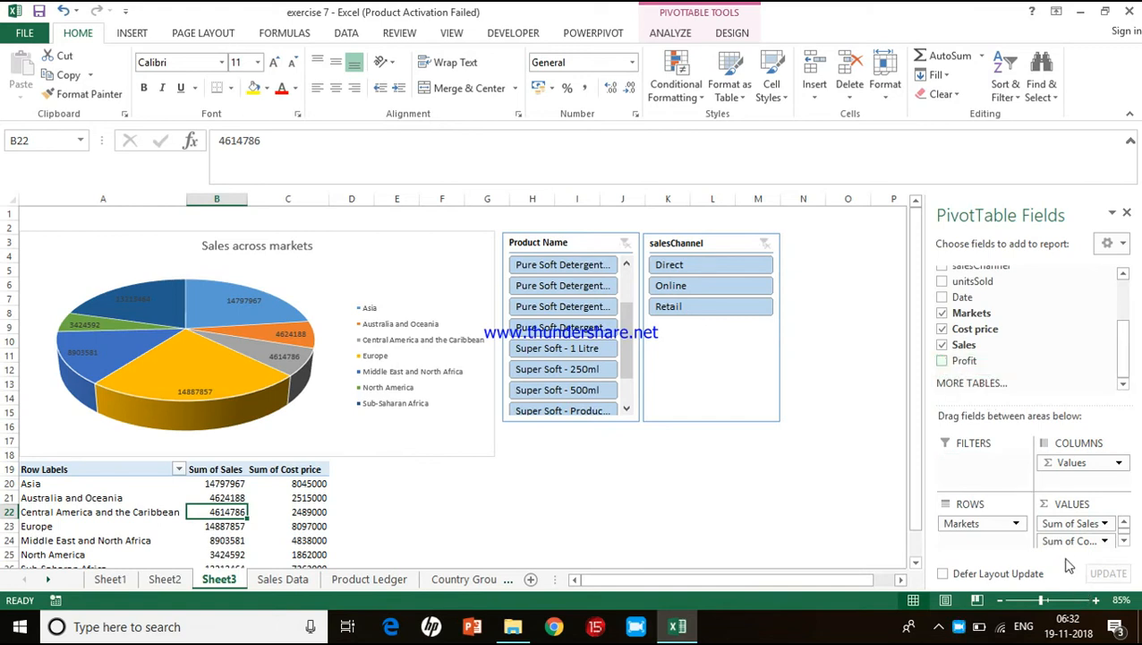
click(943, 361)
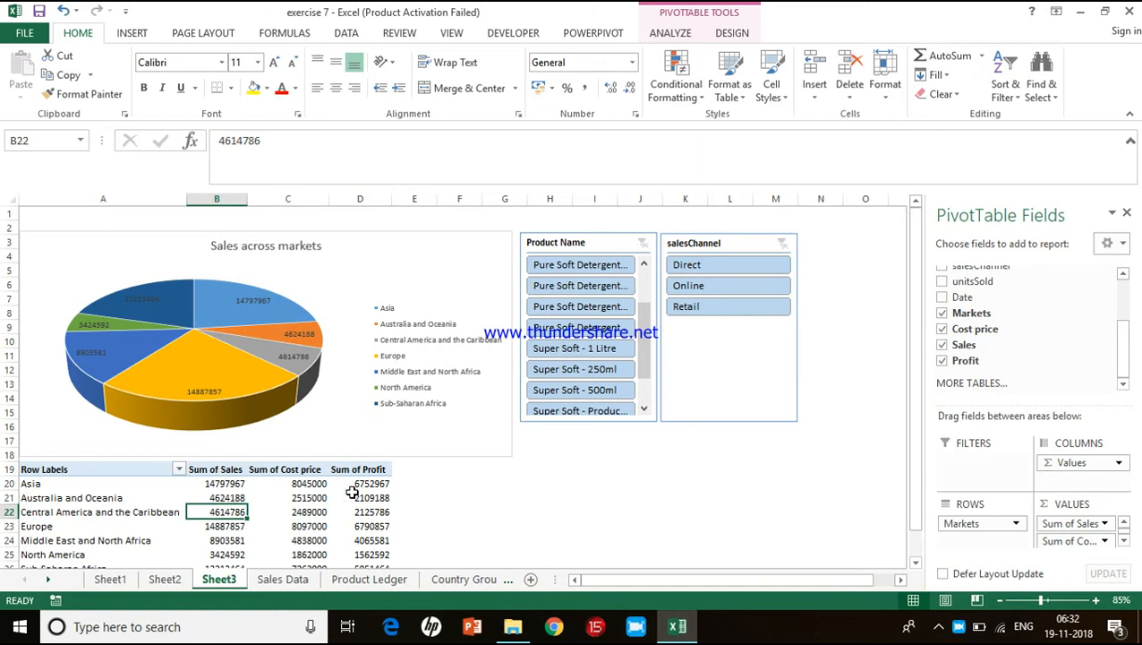
- Try the Product Name slicer with Super Soft - 1 Litre, clear its filter, and check the unfiltered profit by market
click(598, 357)
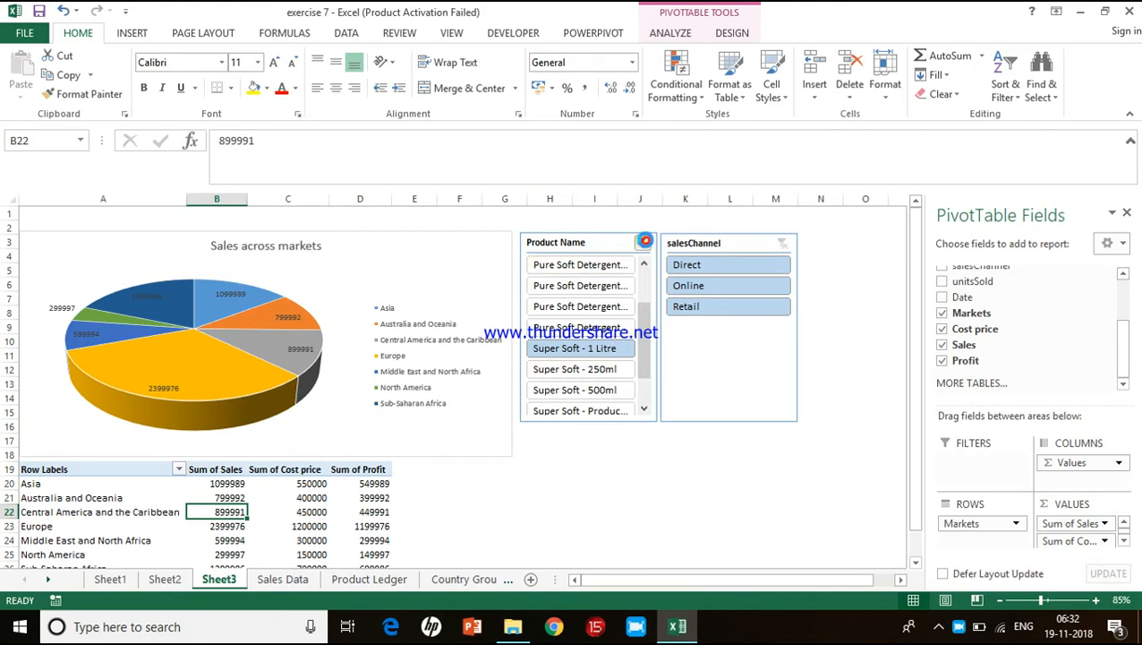
click(644, 241)
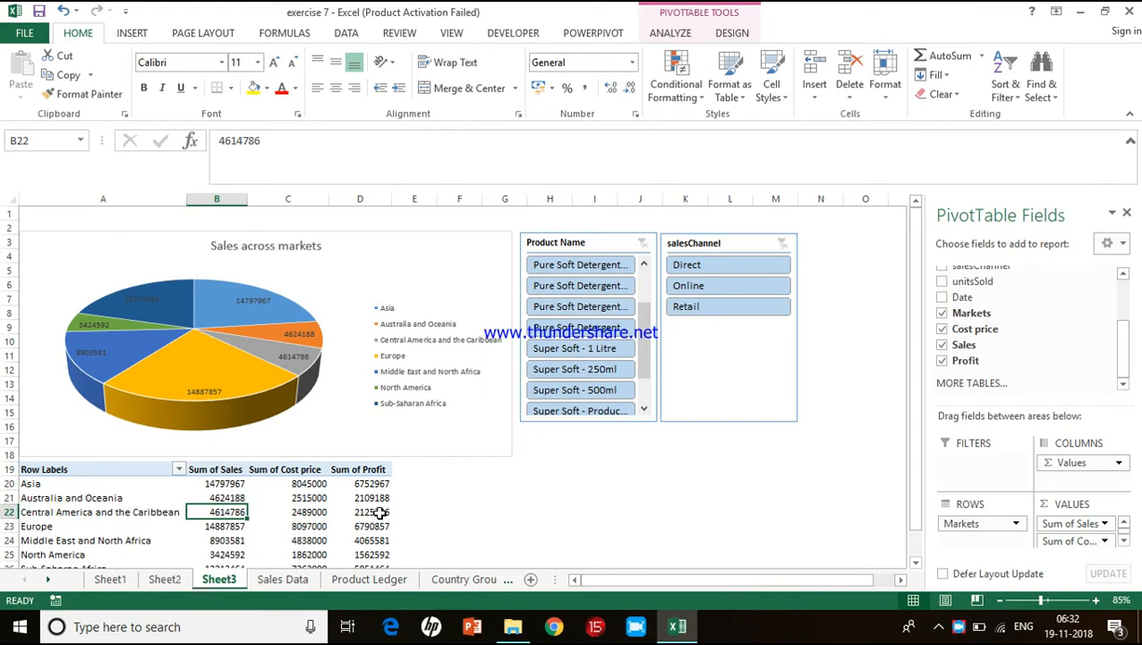
mouse_move(381, 511)
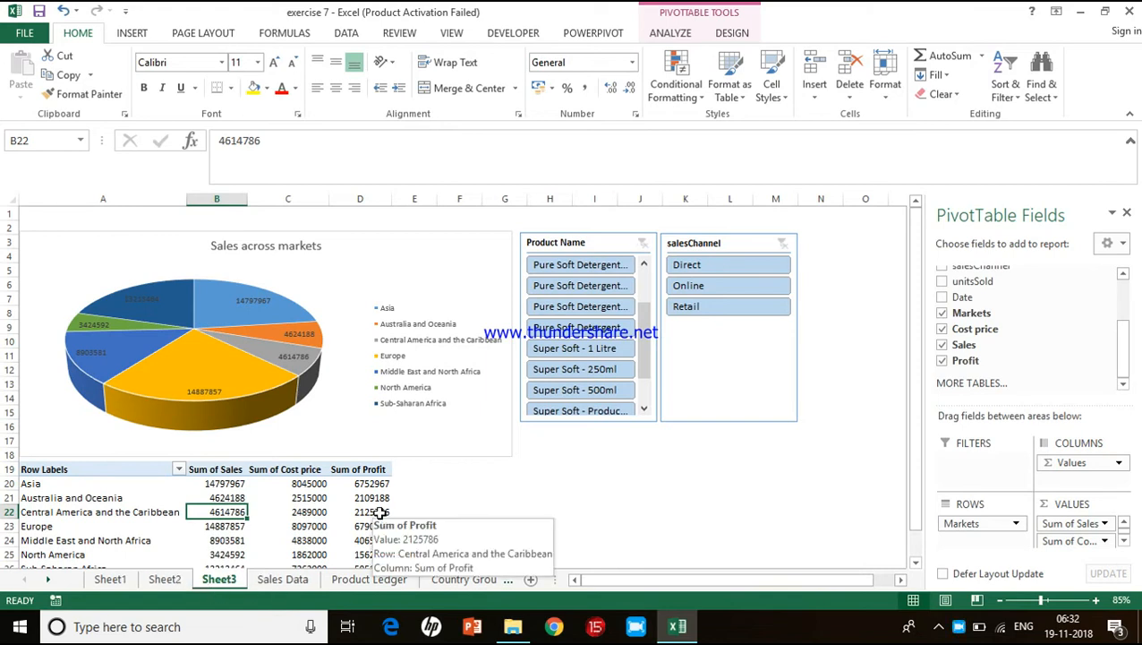
click(458, 488)
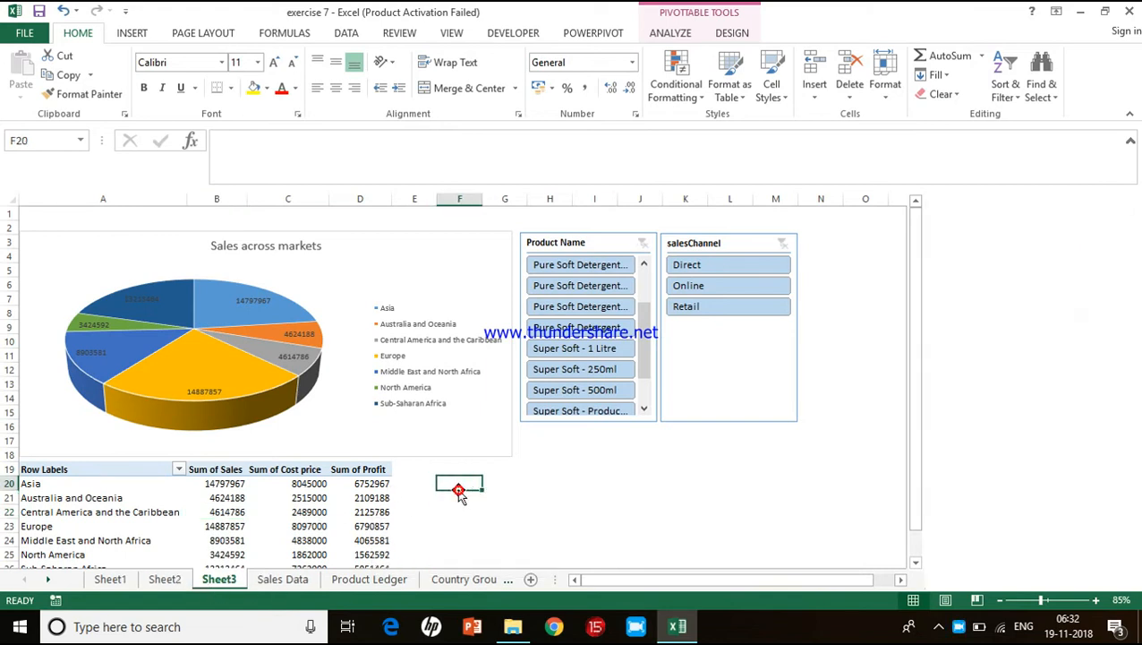
- Insert a custCountry slicer for the PivotTable
click(358, 511)
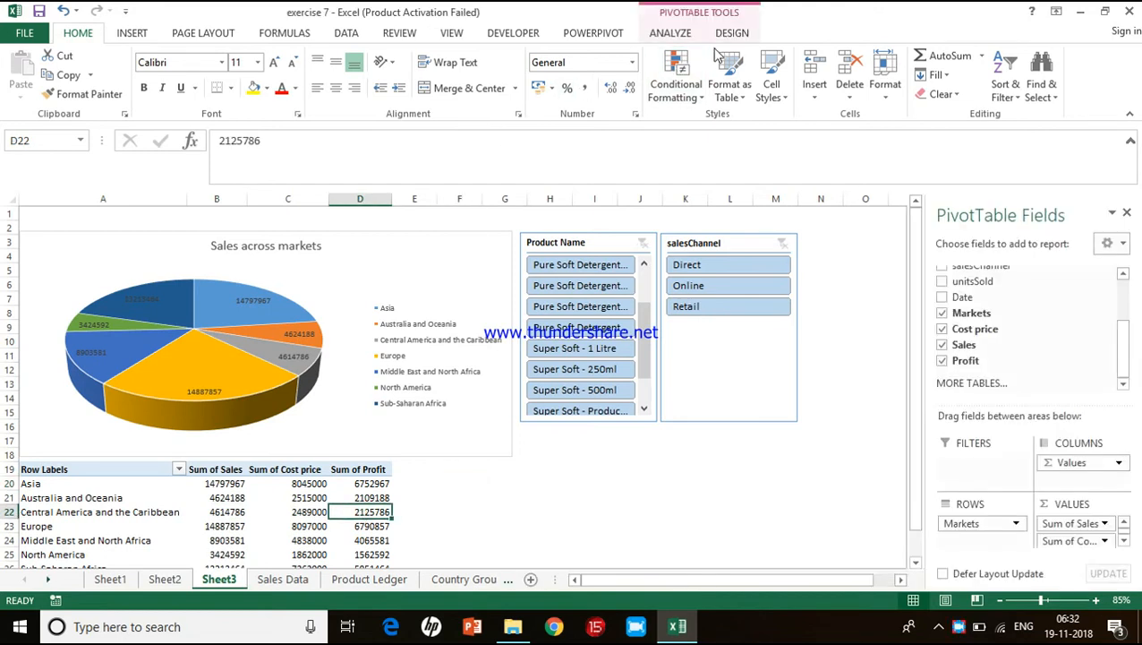
click(677, 34)
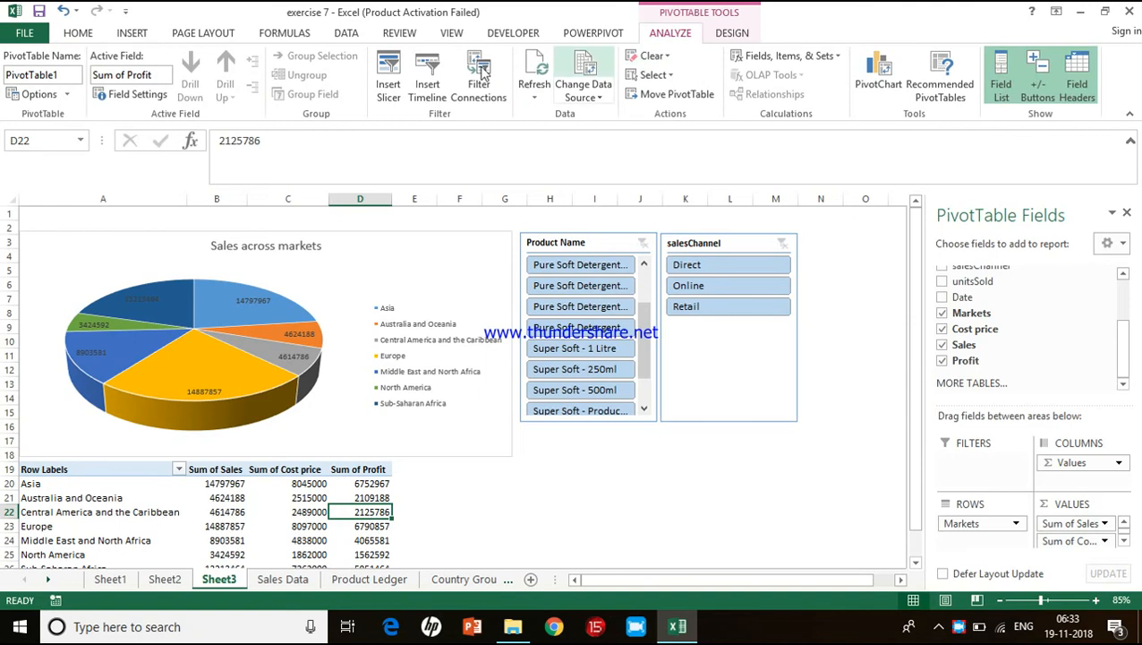
click(390, 82)
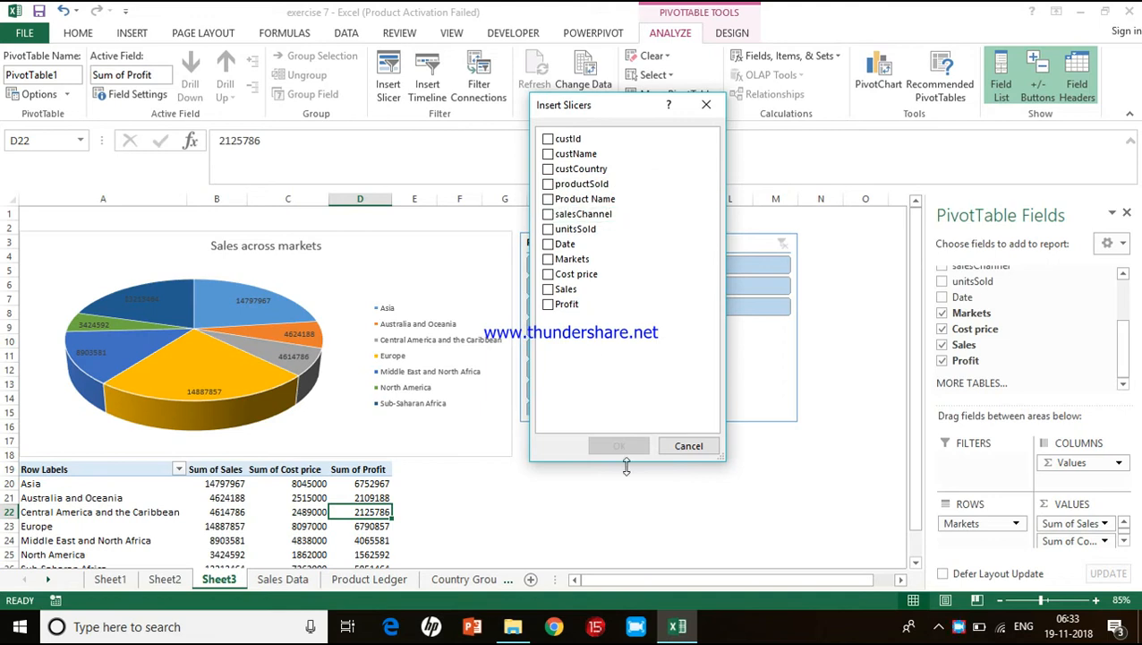
click(550, 169)
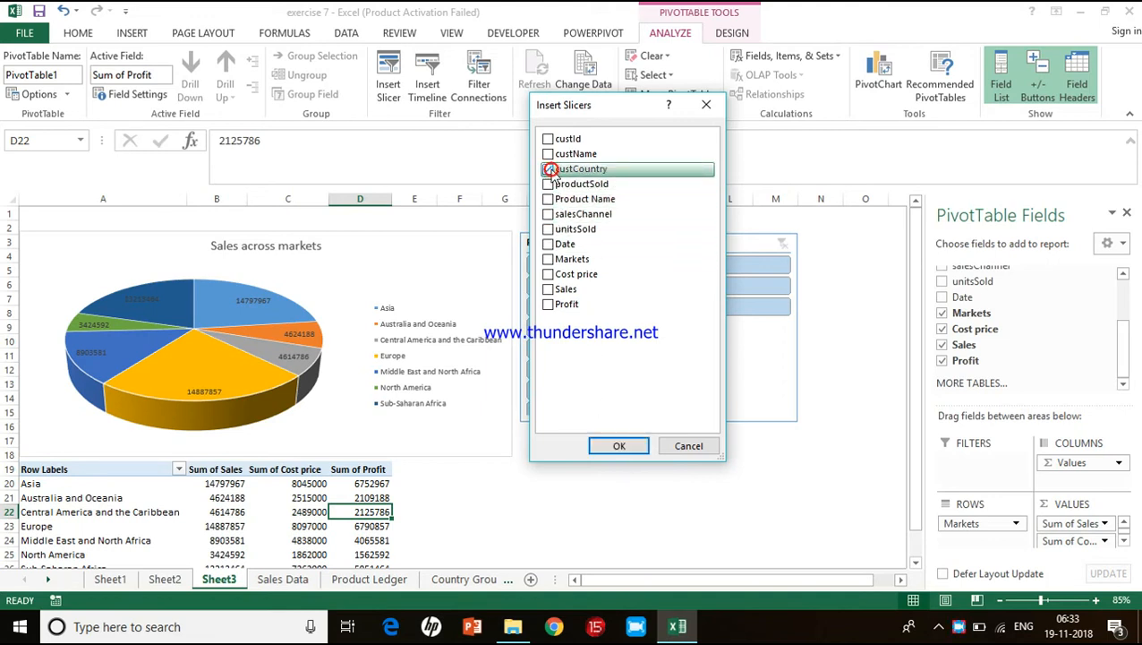
click(619, 446)
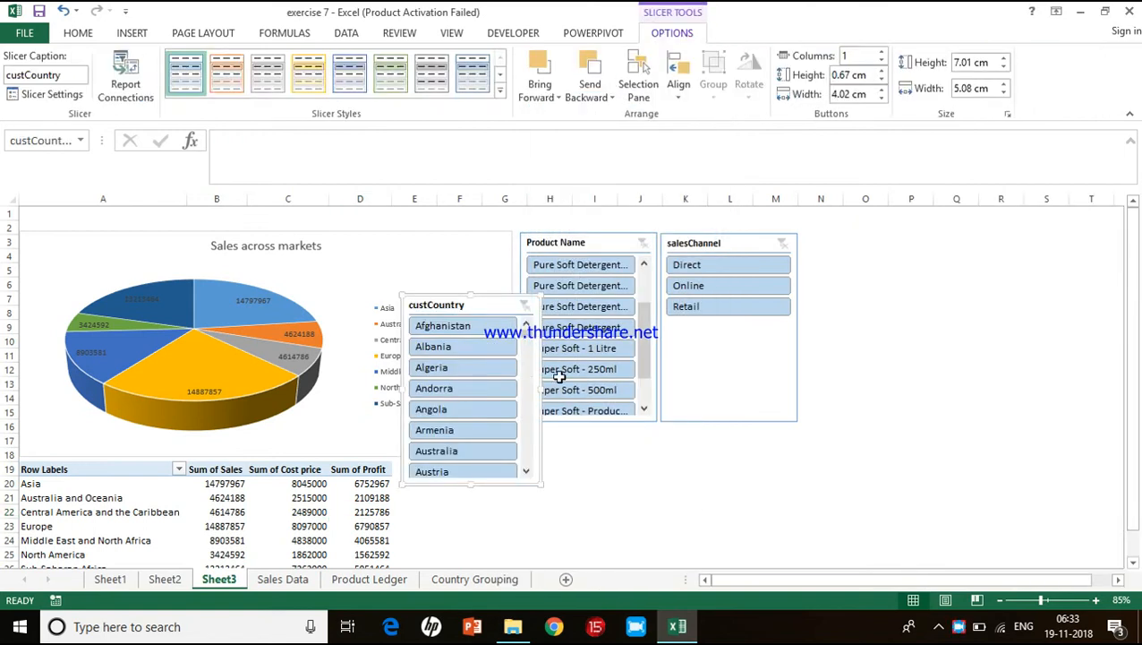
- Place the custCountry slicer directly right of the Product Name slicer, moving the salesChannel slicer below it to row 19
drag(509, 296, 920, 293)
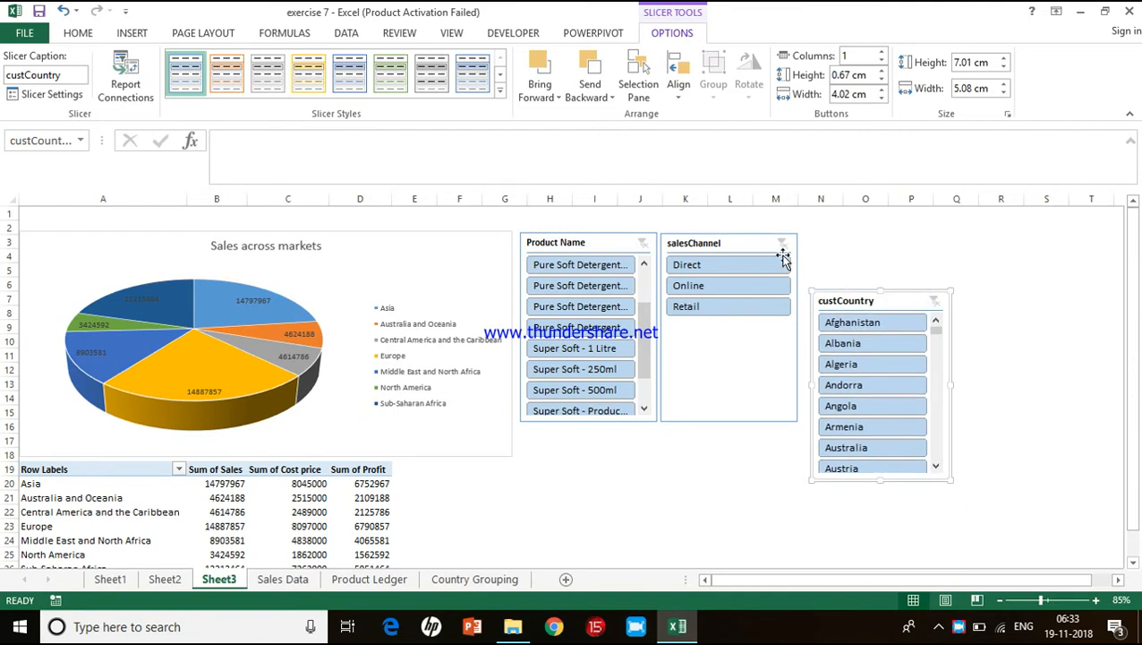
drag(757, 242, 757, 465)
drag(872, 296, 719, 234)
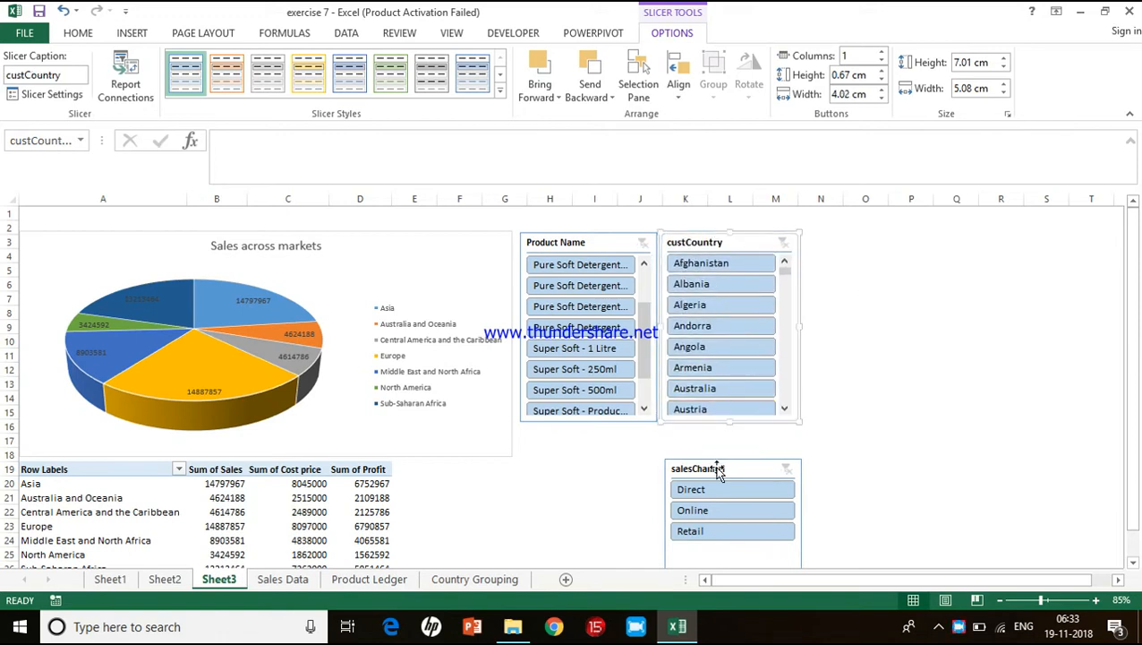
- Narrow the pie chart to the PivotTable's width, and fit the Product Name and custCountry slicers beside it at the chart's height
click(481, 405)
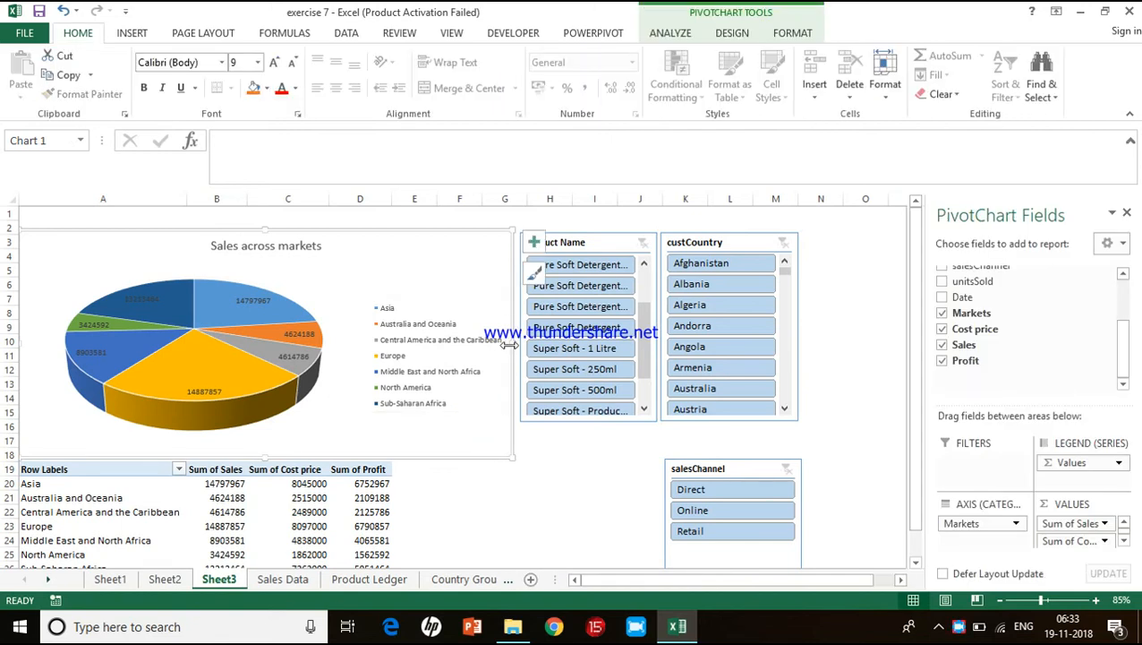
drag(513, 343, 398, 343)
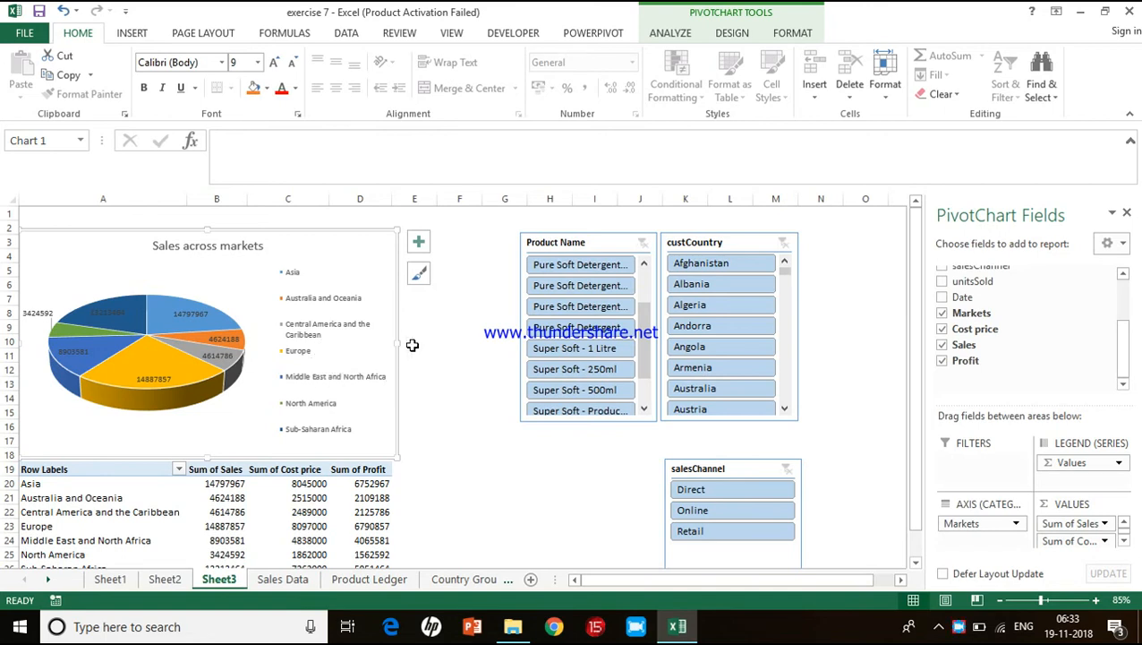
drag(584, 233, 469, 234)
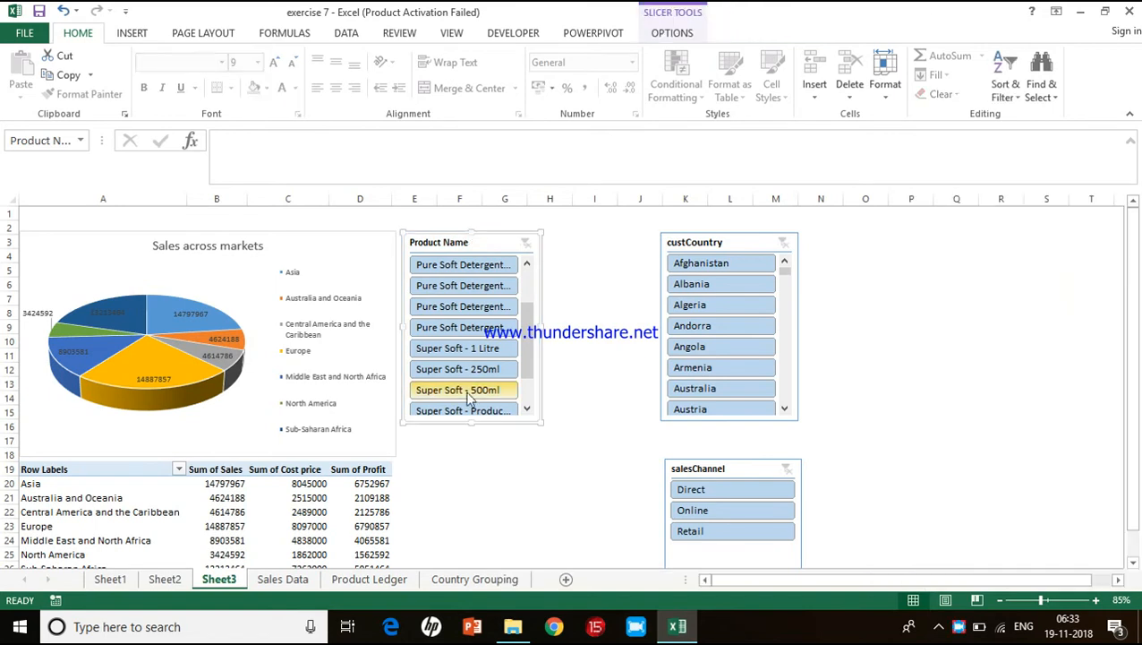
drag(468, 421, 467, 459)
drag(696, 238, 591, 237)
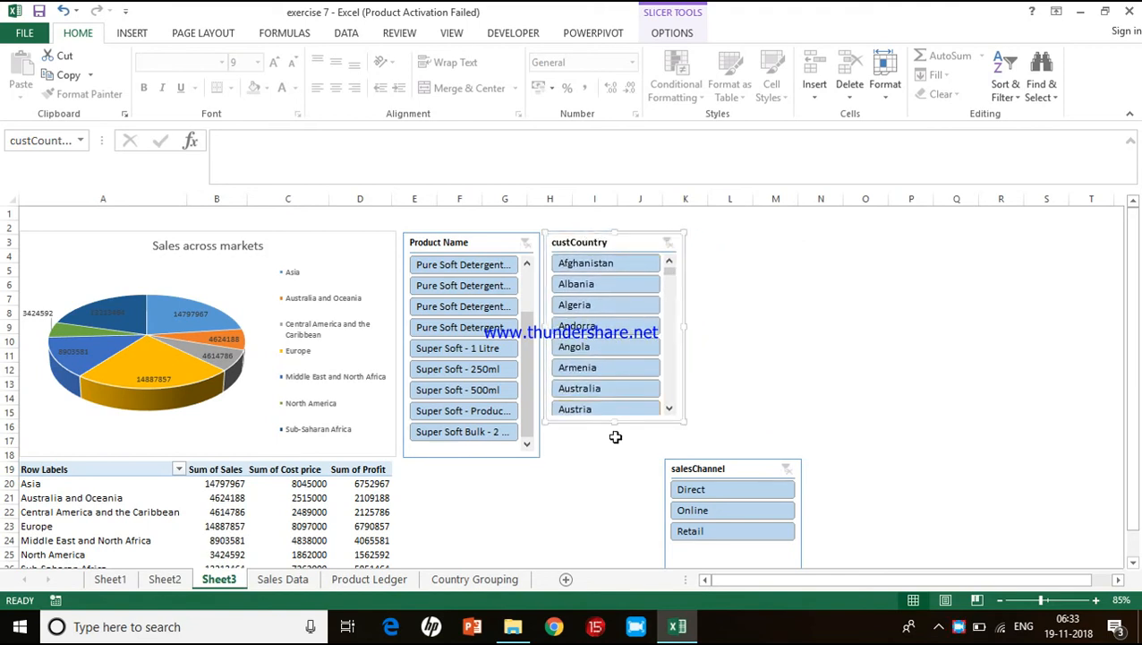
drag(614, 422, 608, 456)
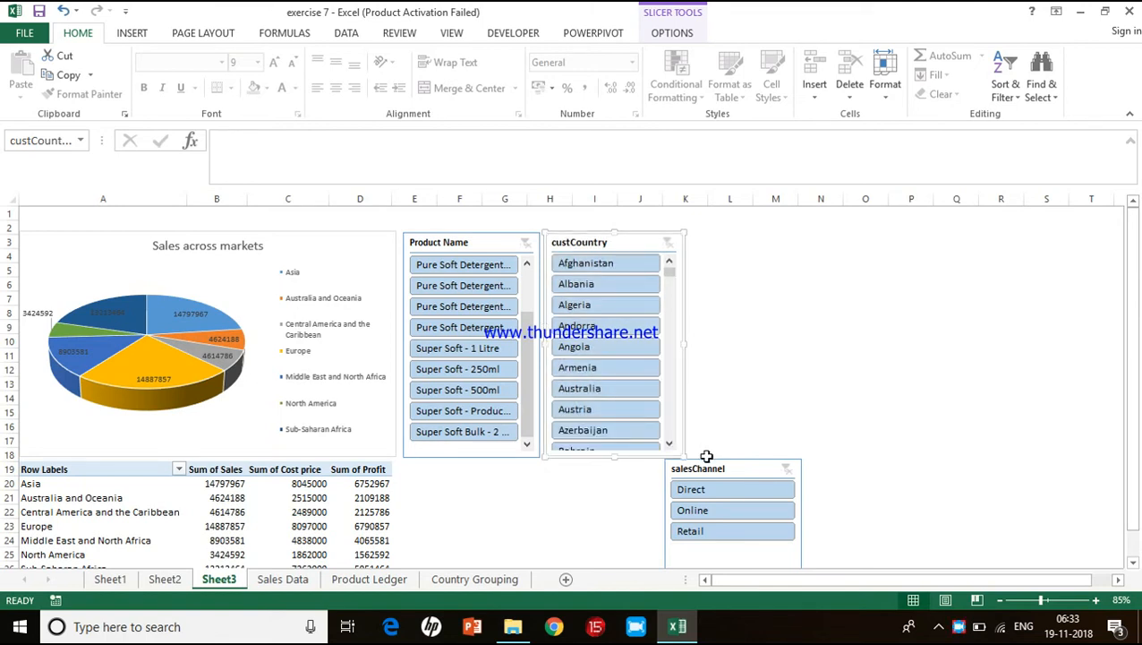
- Put the salesChannel slicer between the chart and custCountry at the chart's height, with the Product Name slicer directly beneath it
drag(712, 461, 736, 247)
drag(510, 235, 541, 456)
drag(771, 257, 481, 239)
drag(466, 422, 461, 473)
click(489, 464)
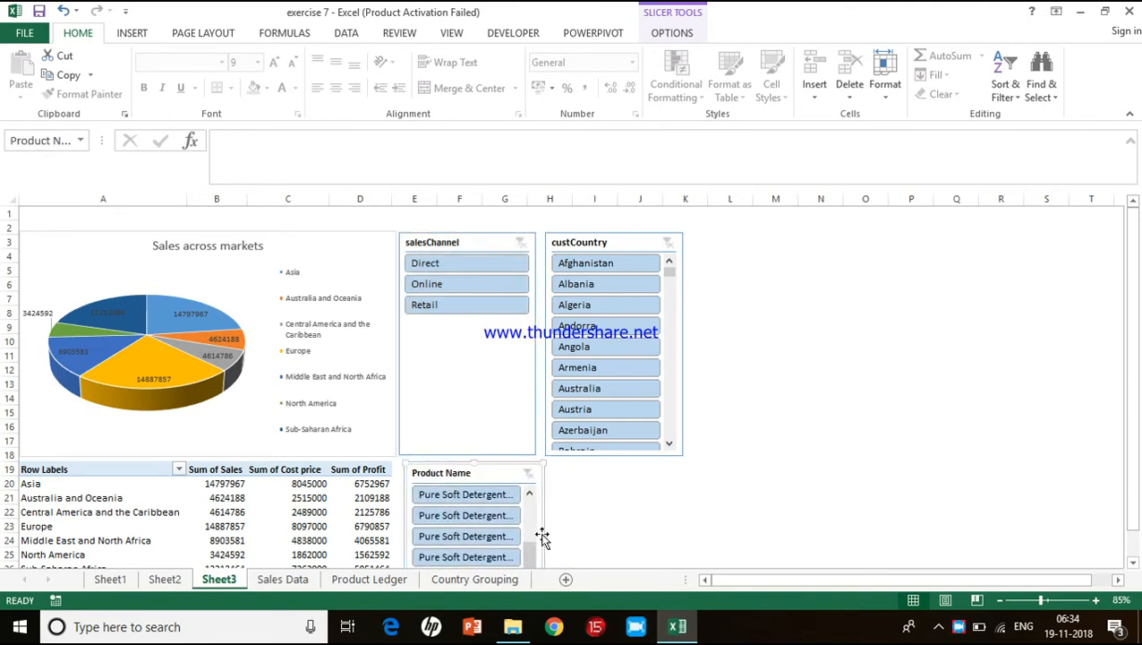
- Widen the Product Name slicer to custCountry's outer edge and shorten it to end level with the PivotTable's Grand Total row
click(718, 507)
scroll(719, 508, down, 3)
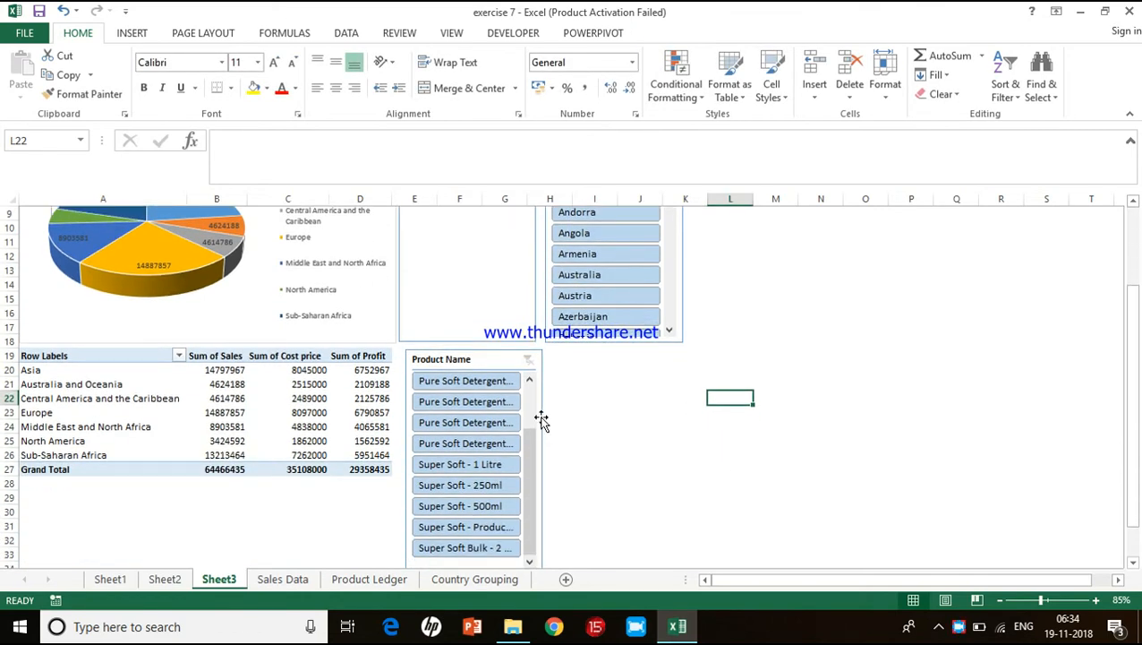
click(541, 421)
drag(540, 462, 682, 429)
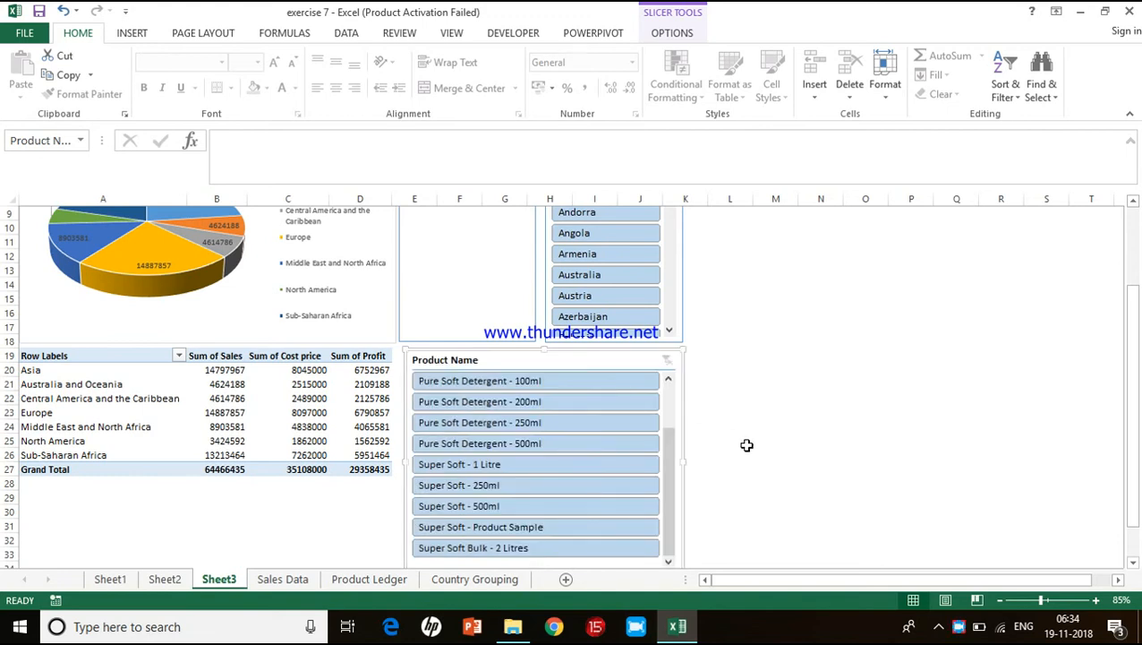
click(730, 427)
scroll(729, 430, down, 2)
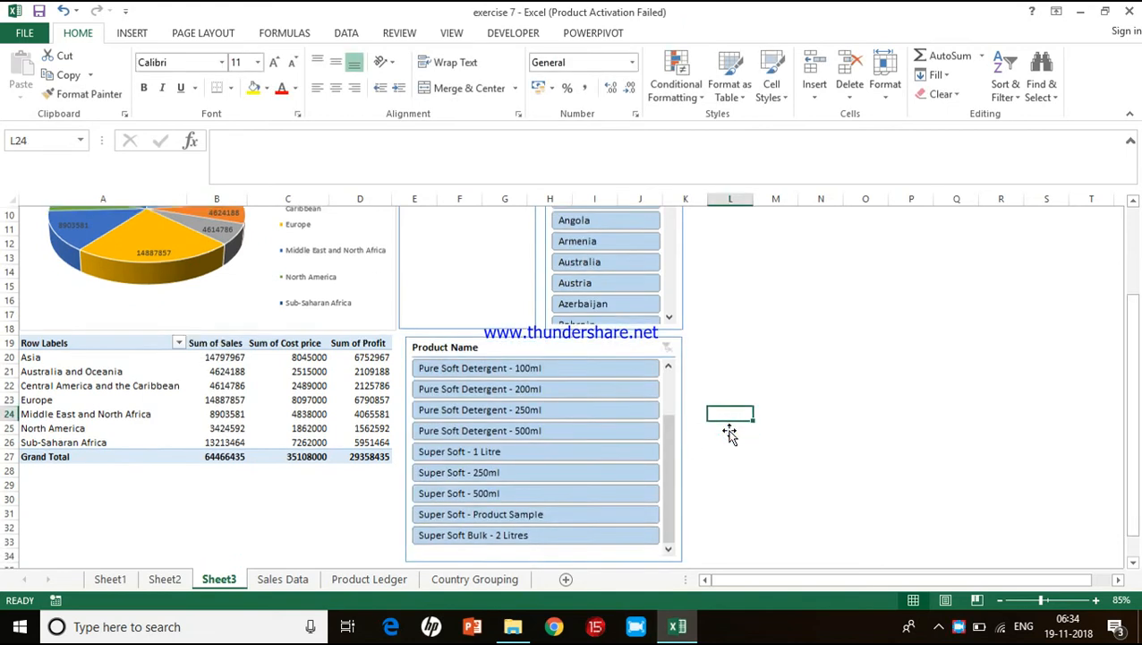
click(540, 516)
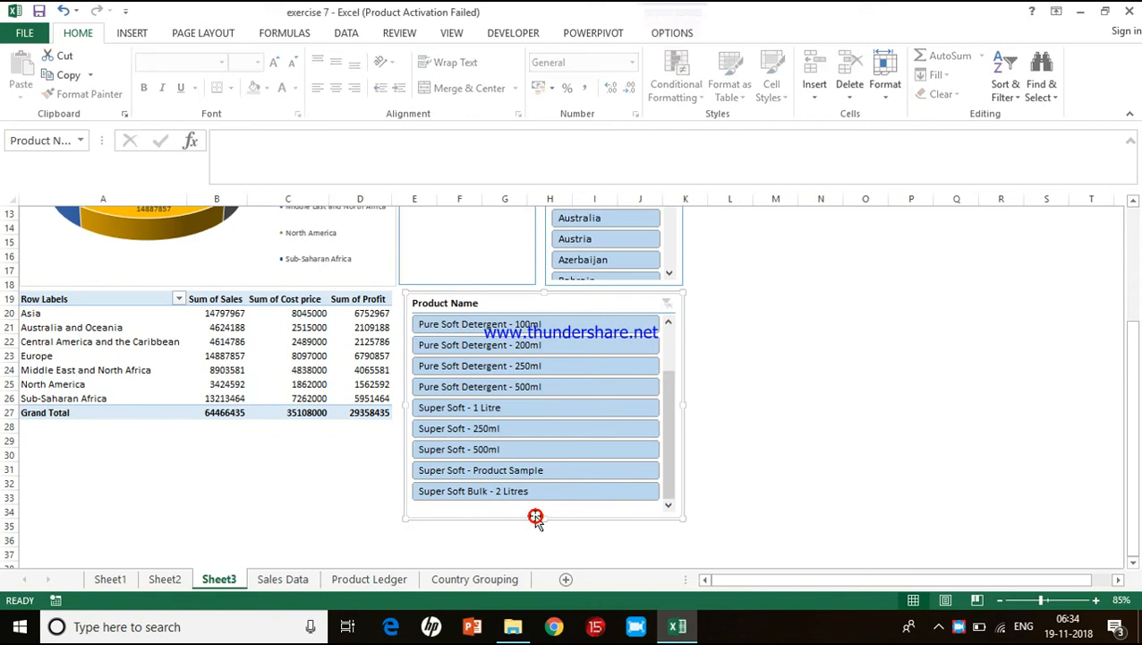
drag(540, 517, 534, 421)
click(673, 435)
scroll(673, 436, up, 4)
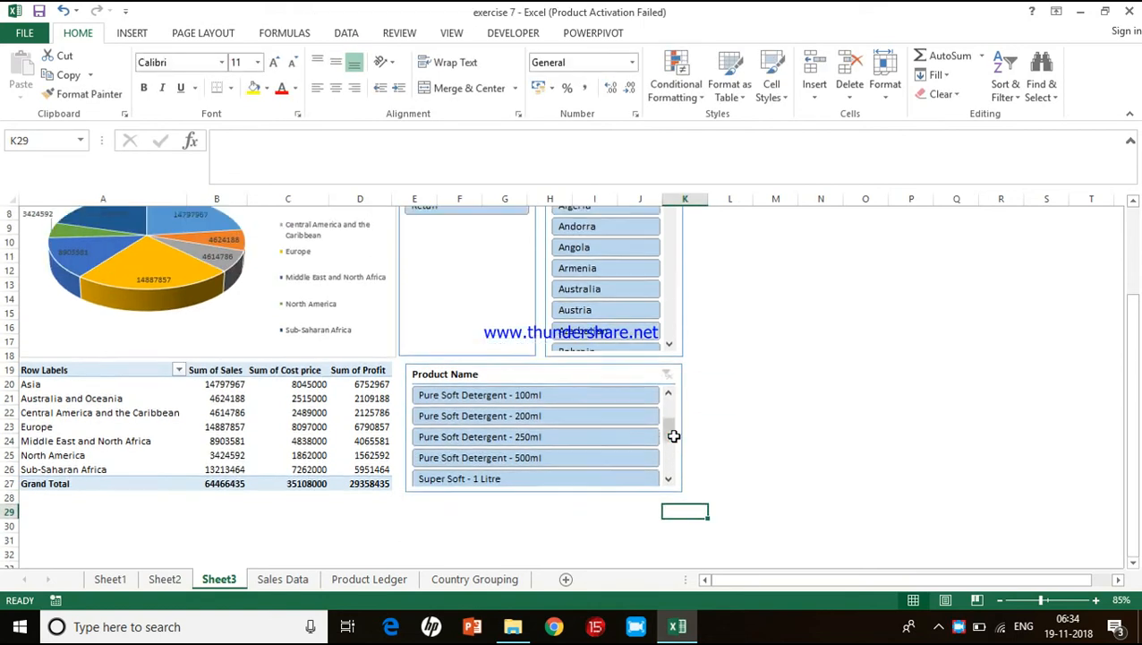
- Enter the title "Executive Dashboard" in A1, merged and centred across A1:K1
click(128, 219)
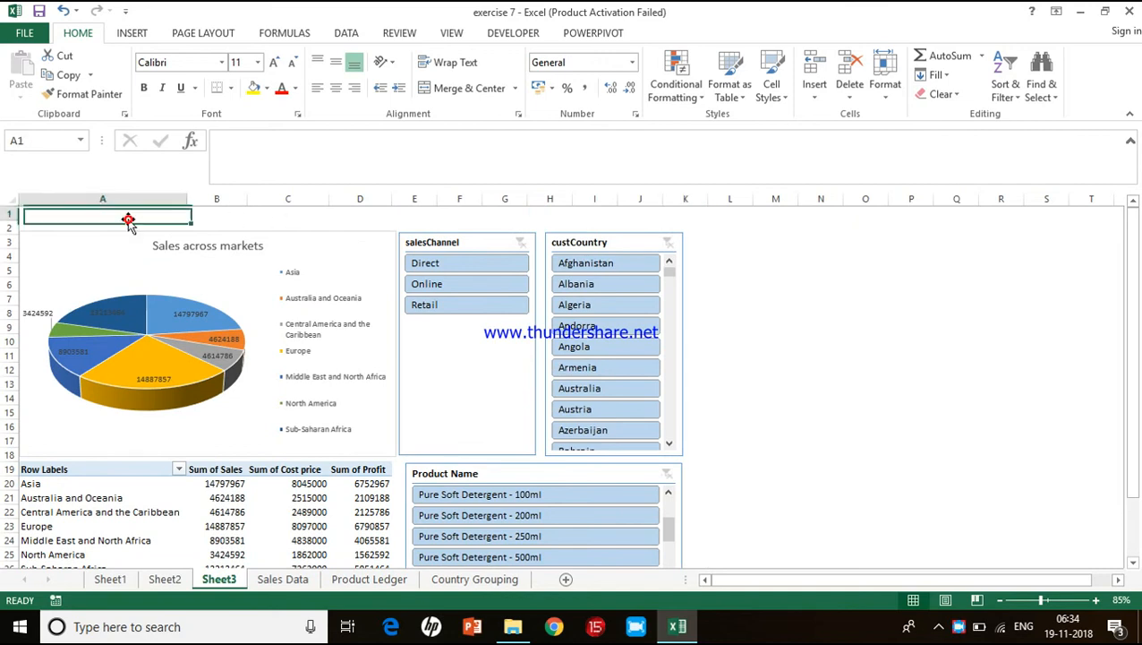
text(Executive Dashboard)
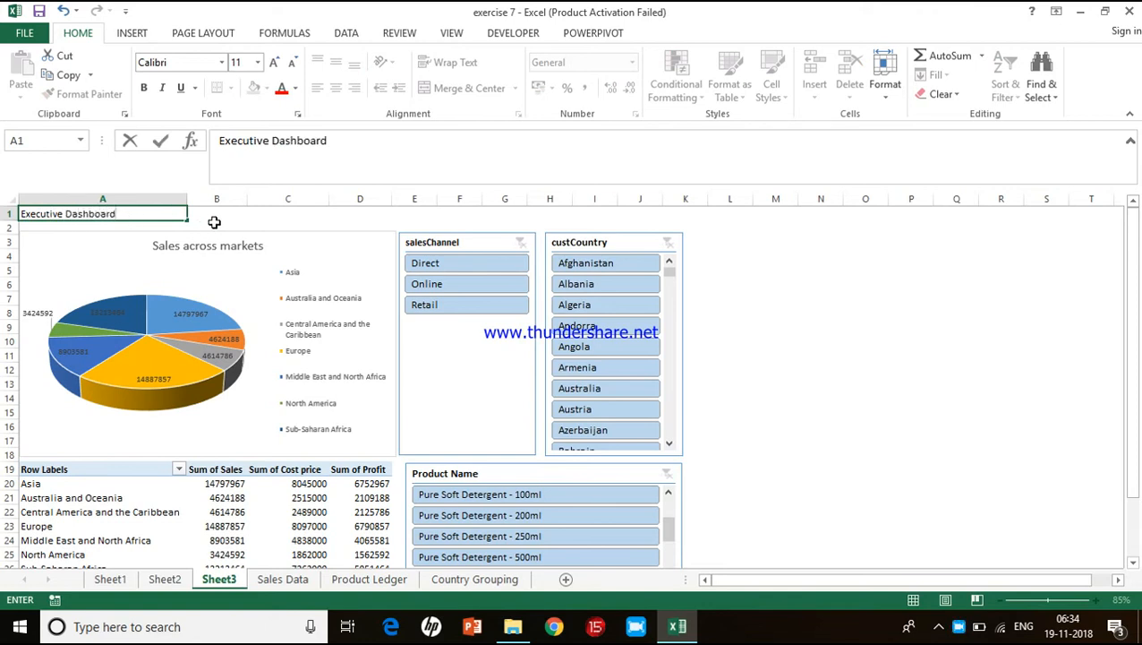
click(215, 222)
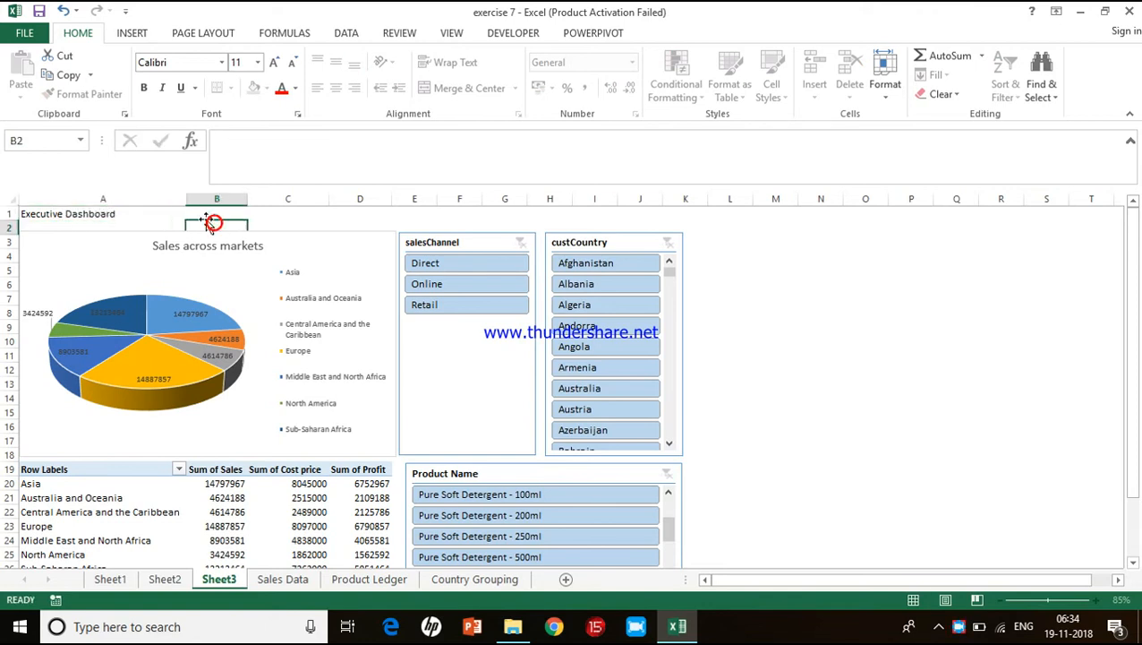
drag(132, 214, 663, 199)
click(433, 93)
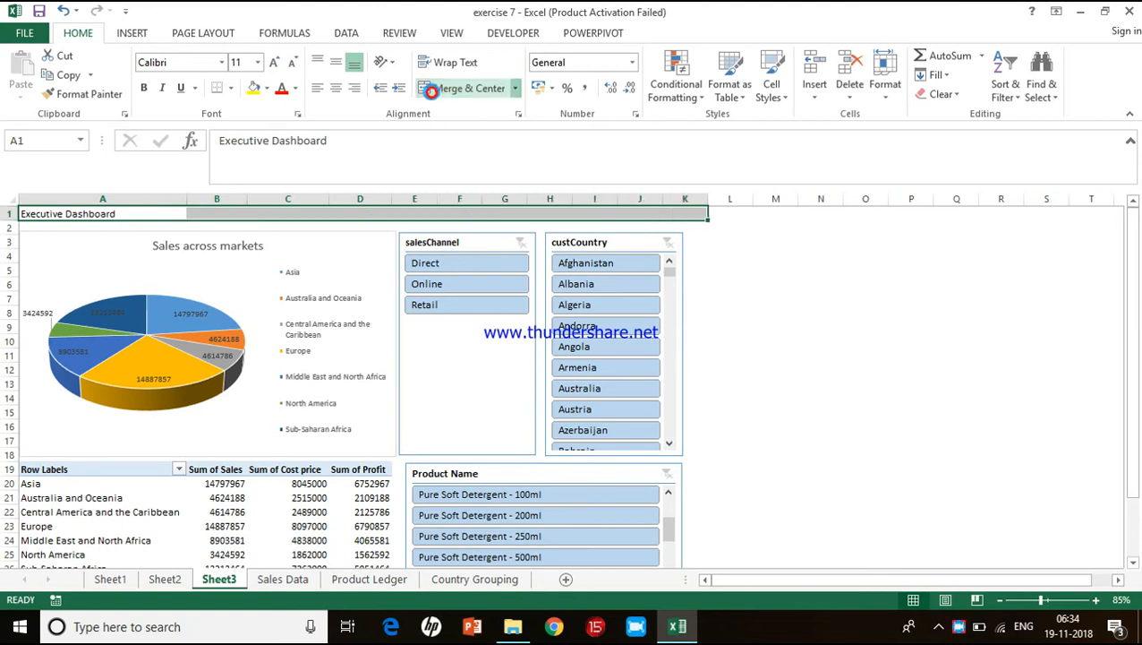
- Format the Executive Dashboard title in bold with a light orange fill and all borders
click(145, 87)
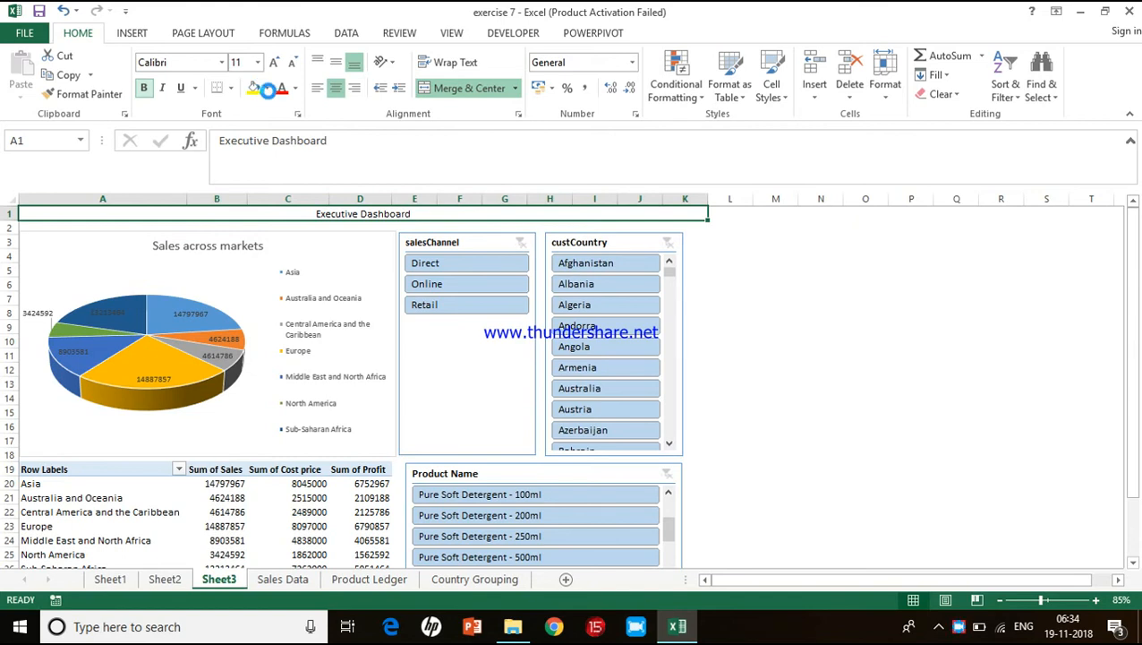
click(268, 88)
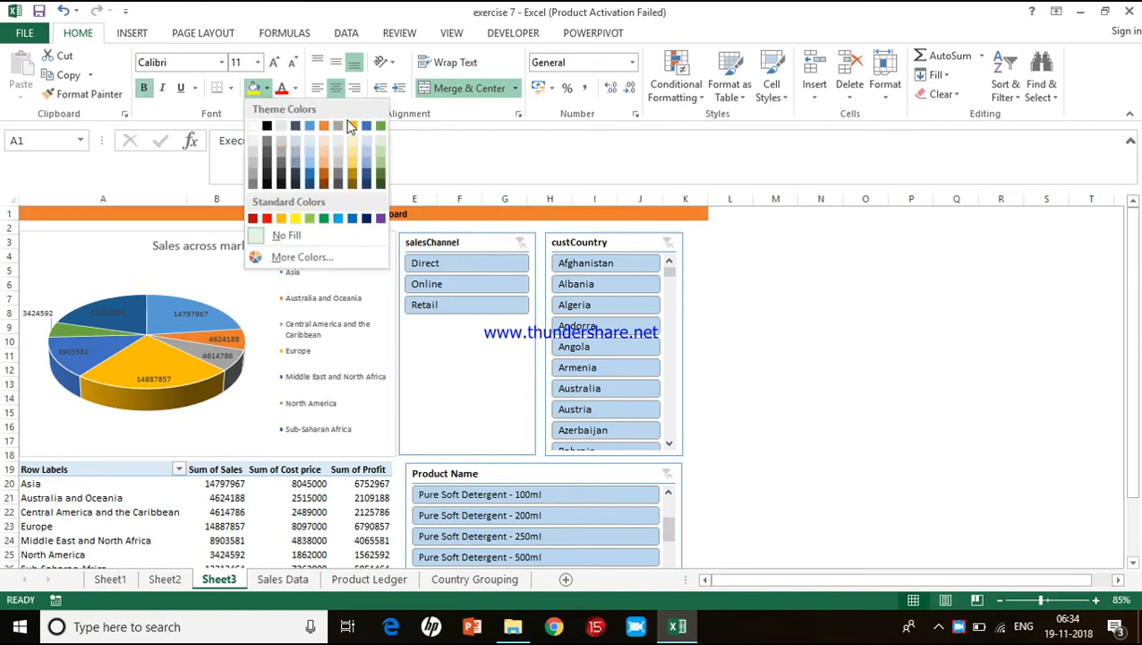
click(325, 157)
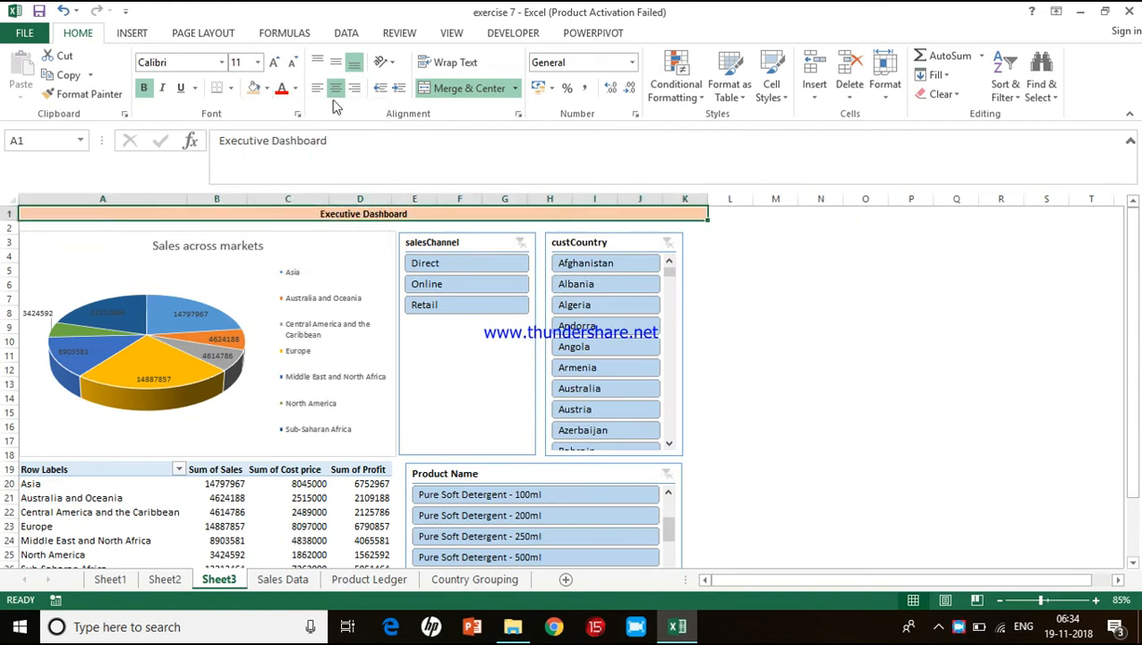
click(231, 88)
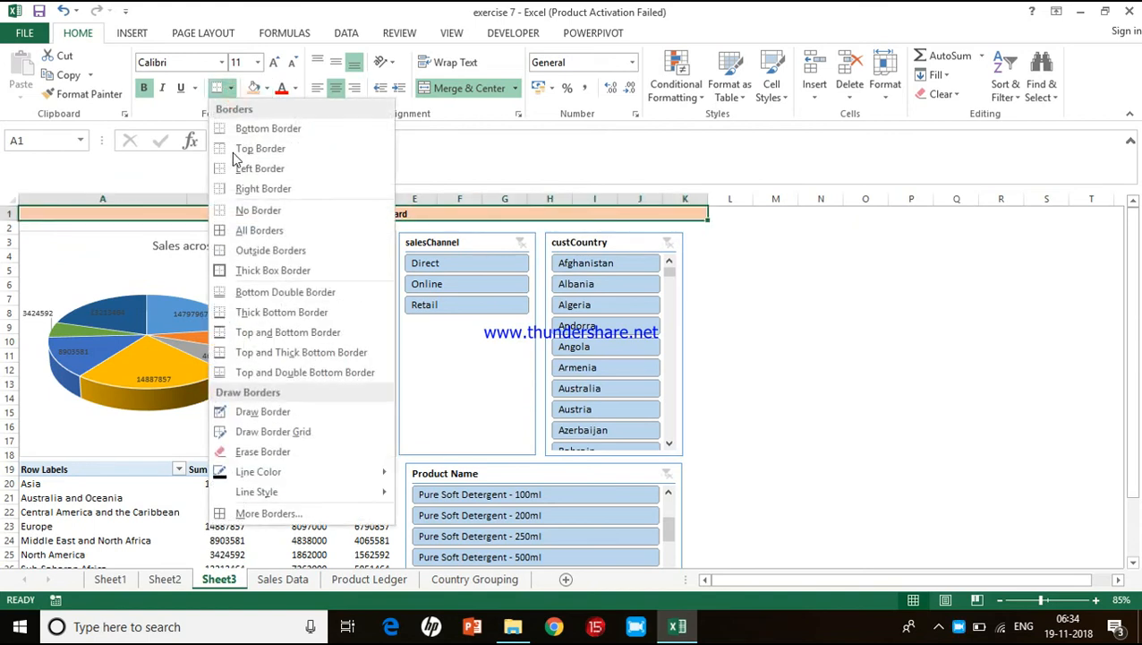
click(225, 229)
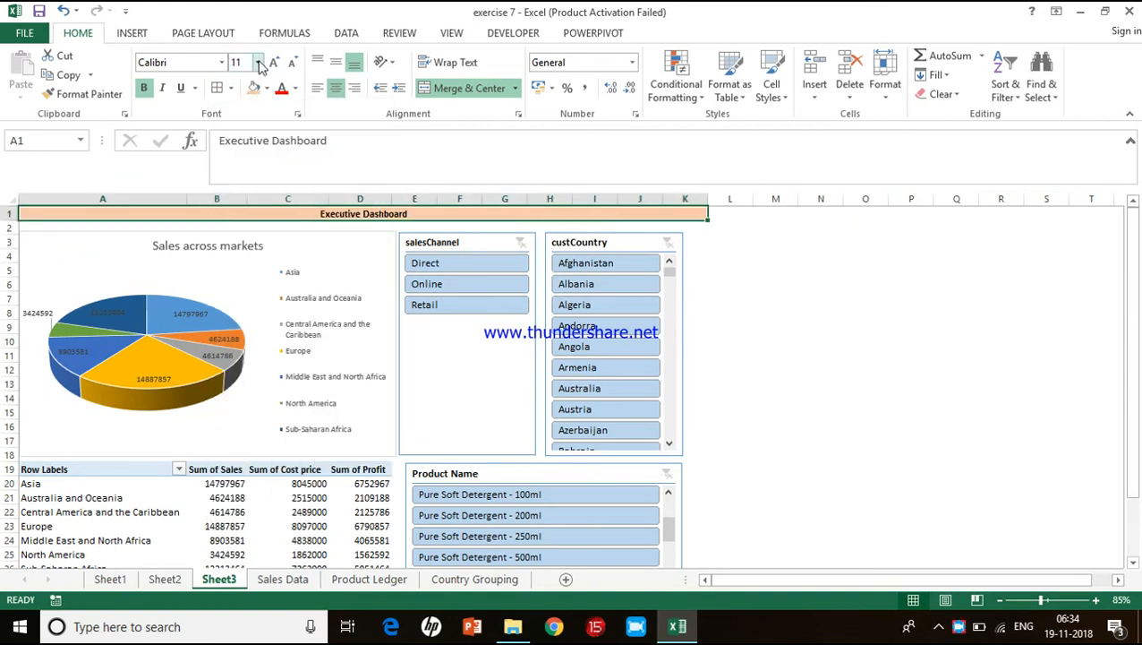
- Set the Executive Dashboard title to 22-point Algerian
click(258, 63)
click(240, 224)
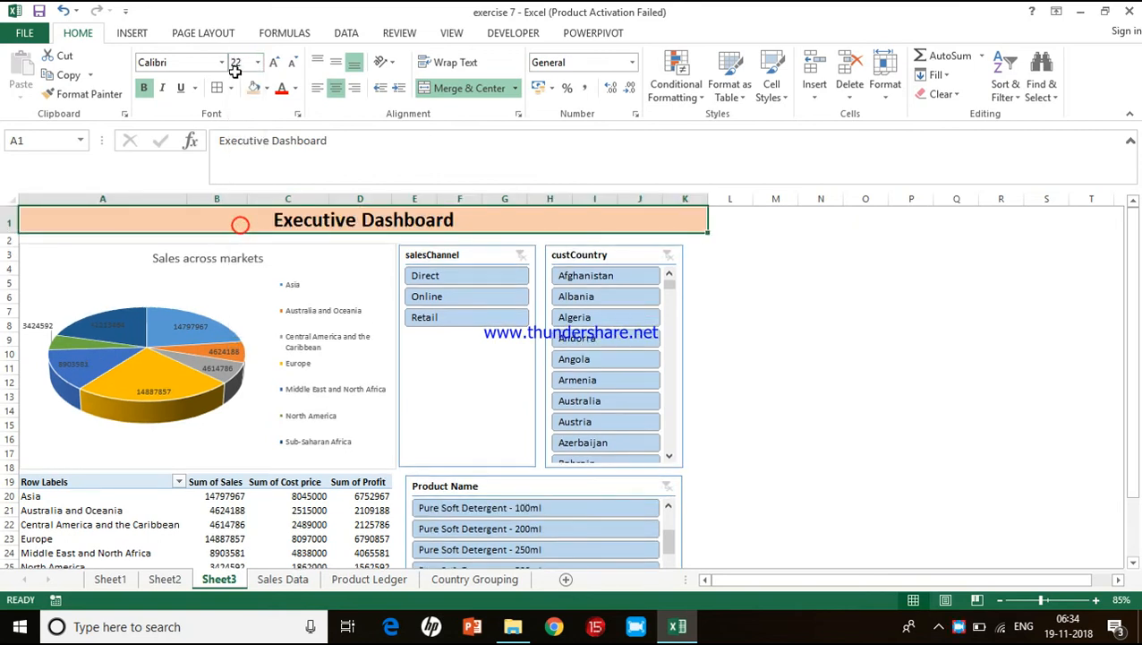
click(221, 62)
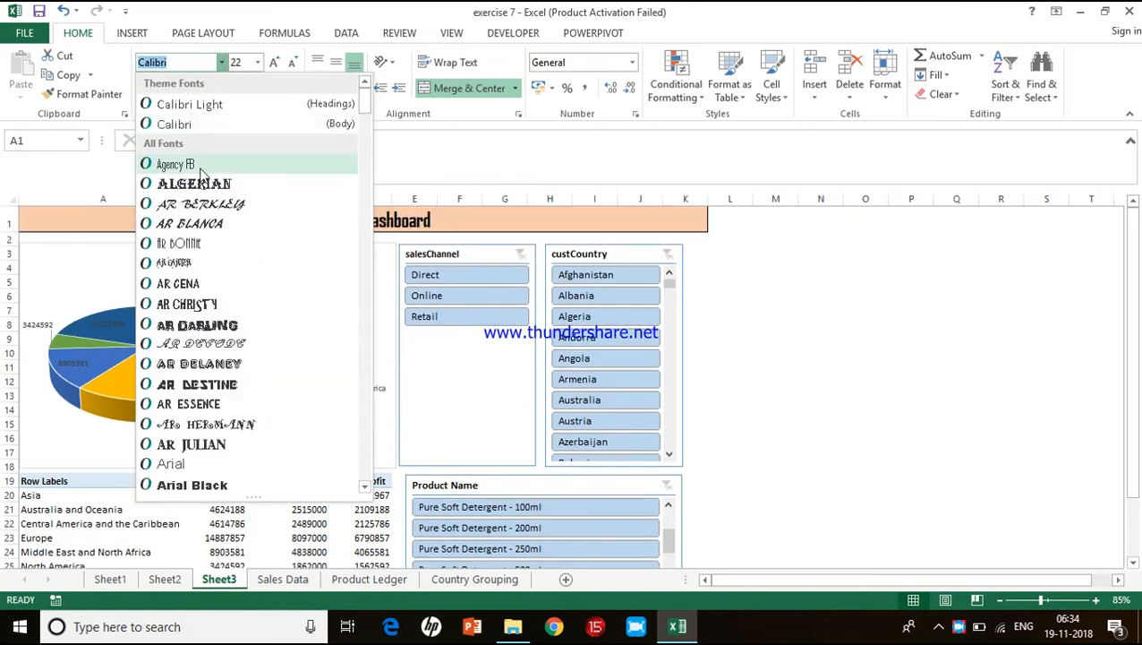
click(200, 180)
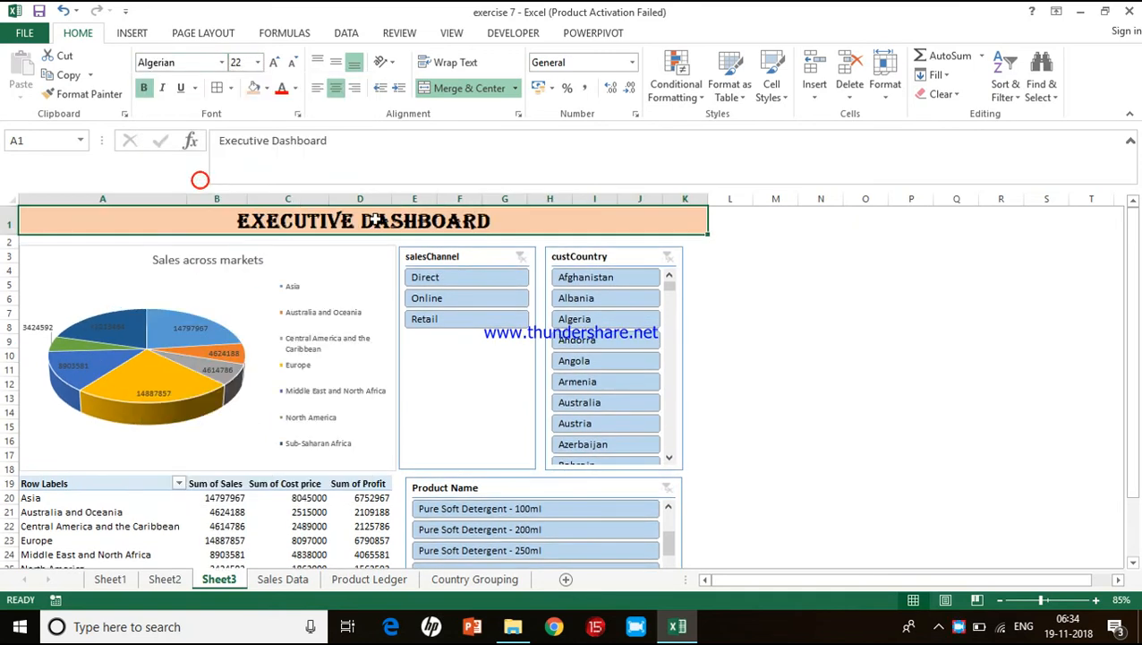
click(703, 348)
- Filter the dashboard with the slicers to the Retail sales channel and the country China
scroll(536, 467, down, 2)
scroll(536, 470, up, 2)
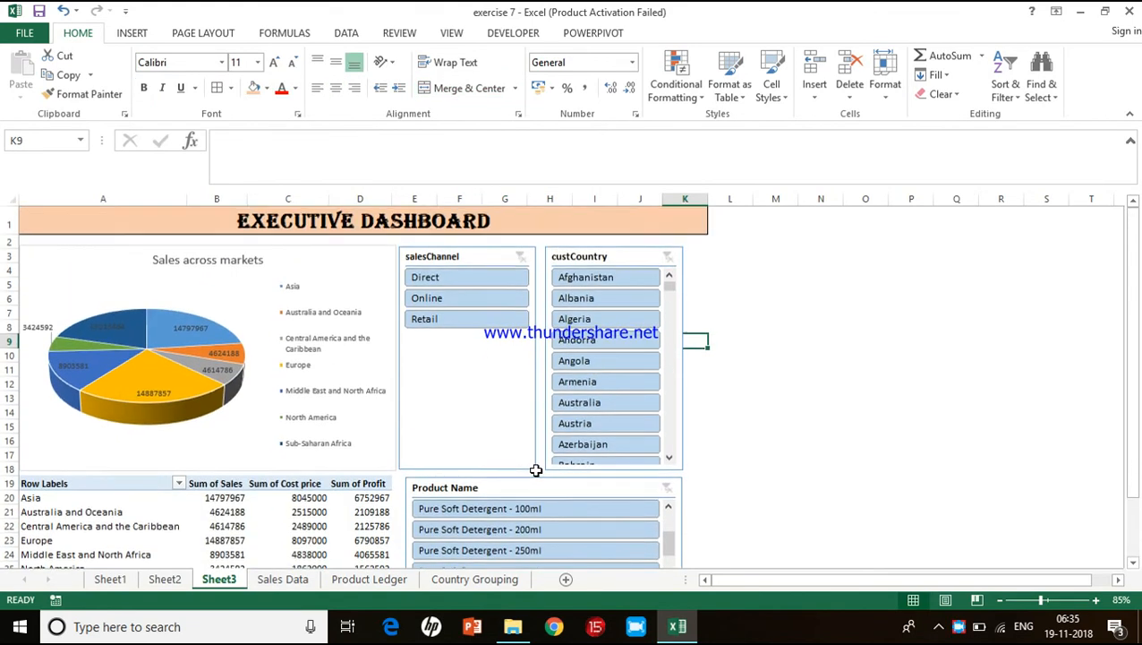
scroll(536, 470, down, 5)
scroll(535, 470, up, 3)
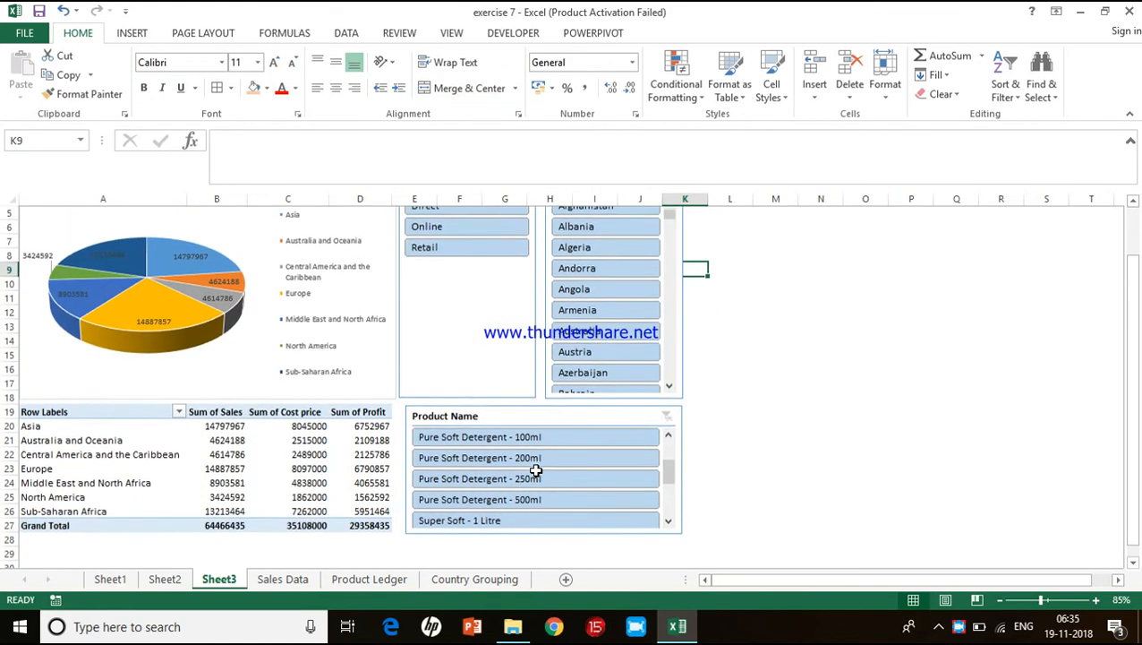
click(672, 528)
click(673, 528)
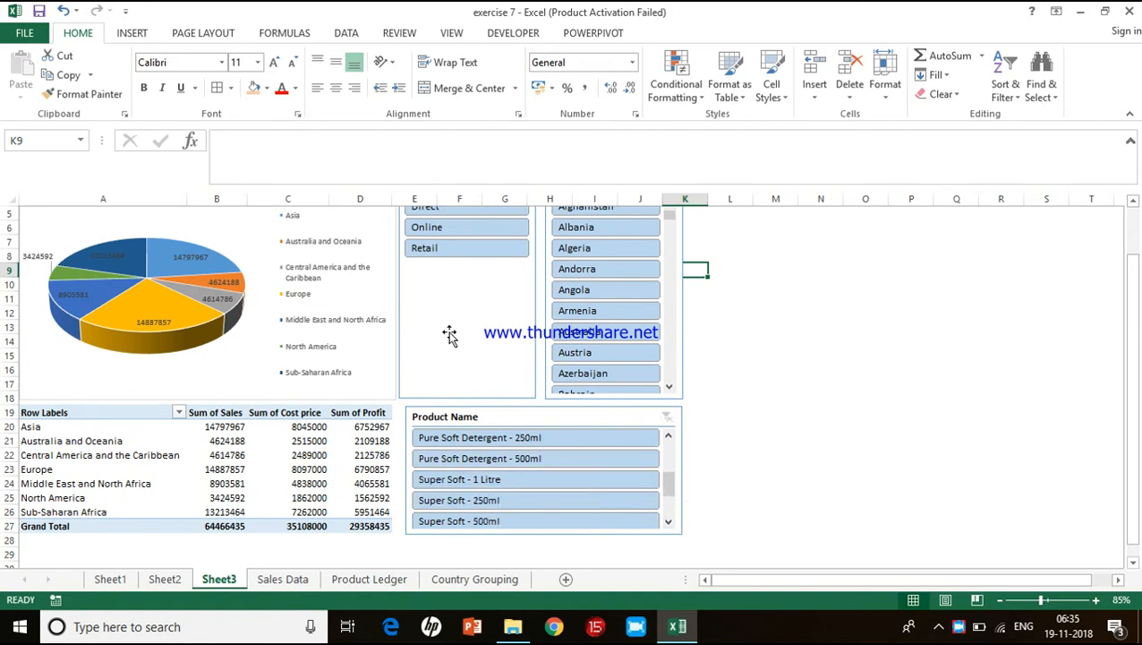
click(446, 253)
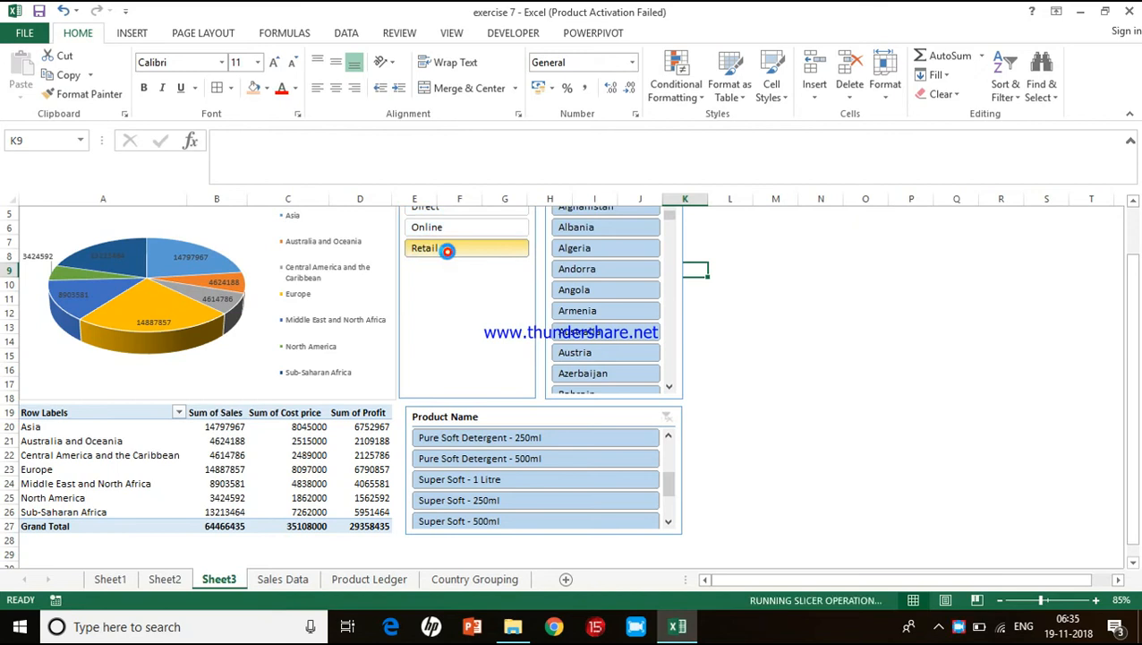
click(675, 391)
click(675, 391)
click(675, 391)
click(675, 391)
click(675, 391)
click(675, 392)
click(675, 391)
click(675, 391)
click(675, 392)
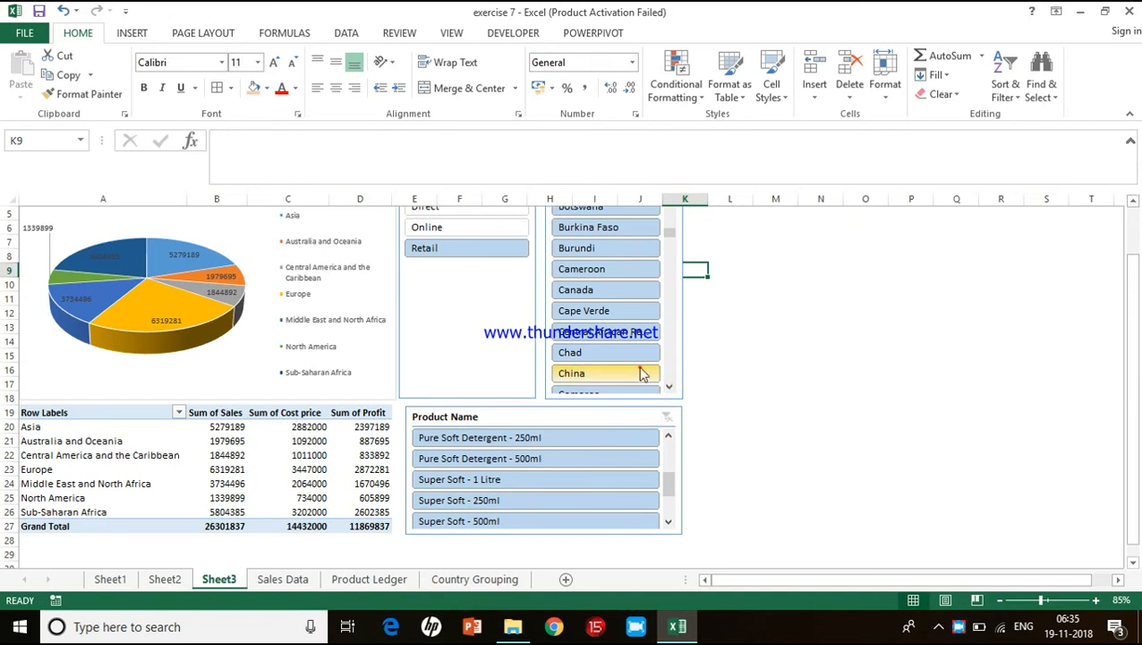
click(609, 374)
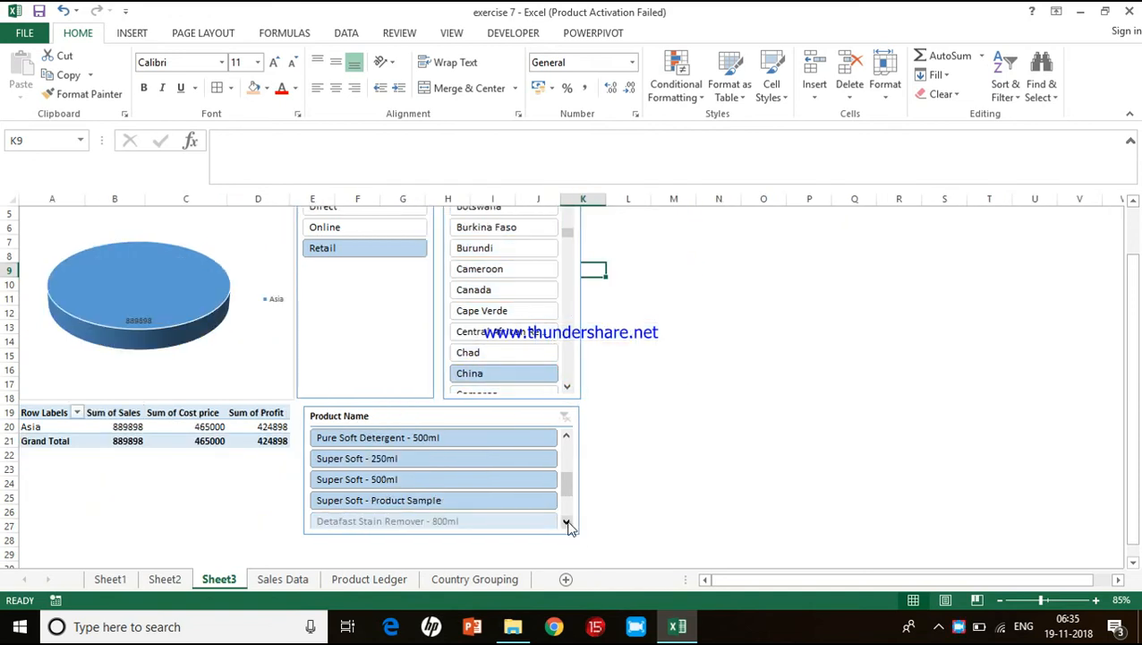
- Narrow the dashboard to the product Super Soft - 500ml with the Product Name slicer
click(568, 521)
click(567, 521)
click(568, 522)
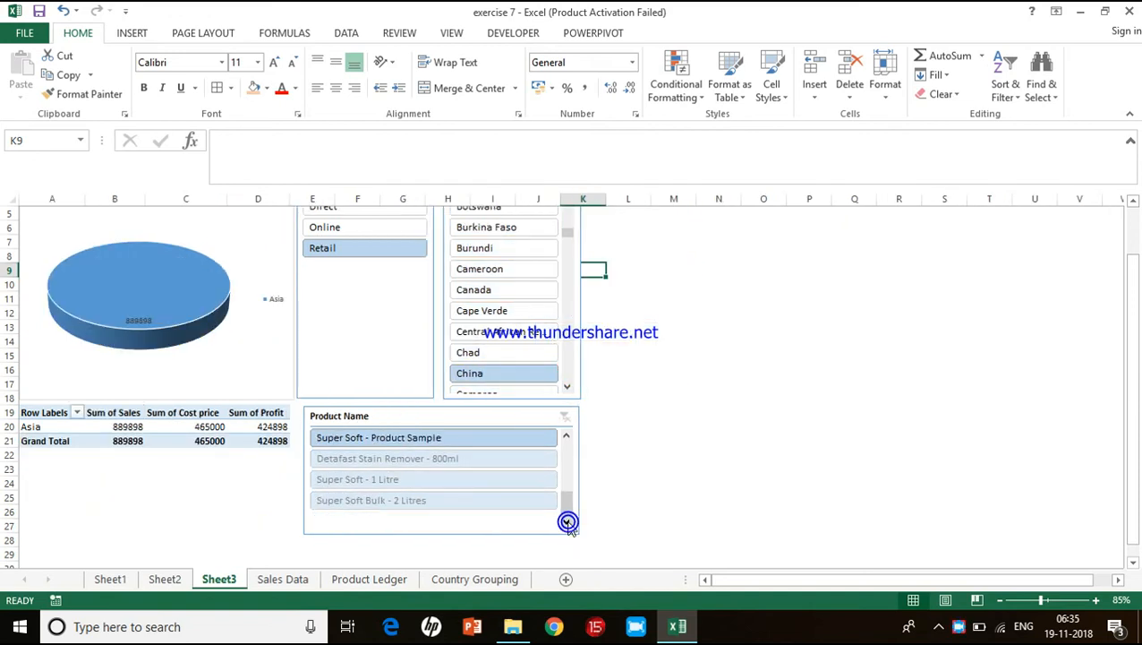
click(565, 436)
click(566, 436)
click(565, 436)
click(496, 482)
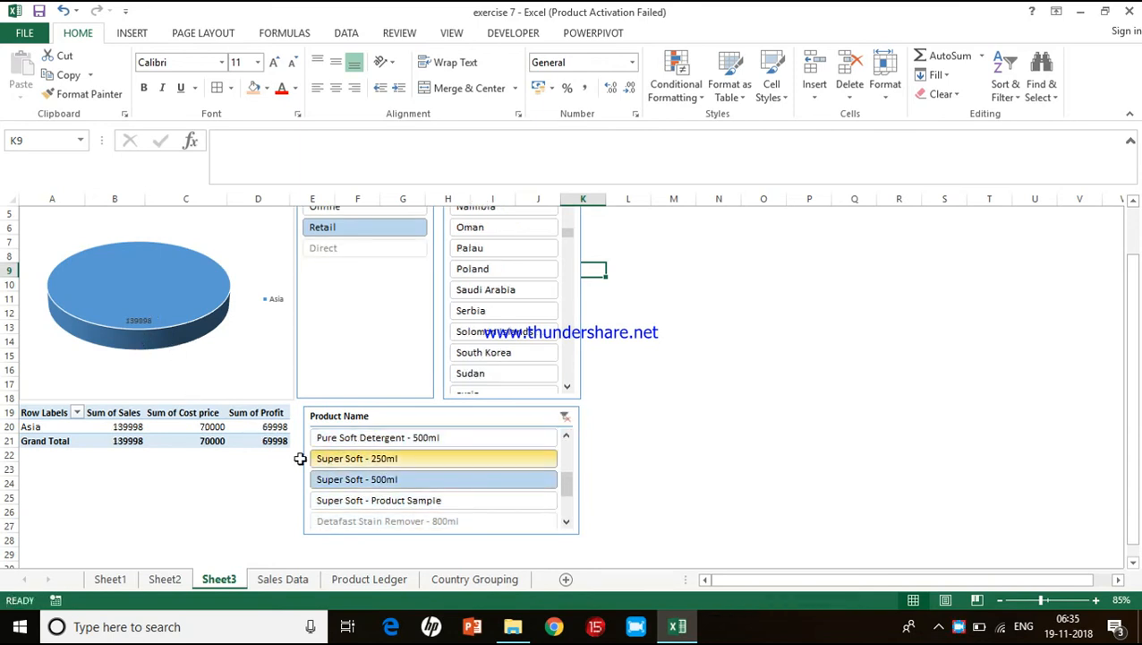
mouse_move(137, 335)
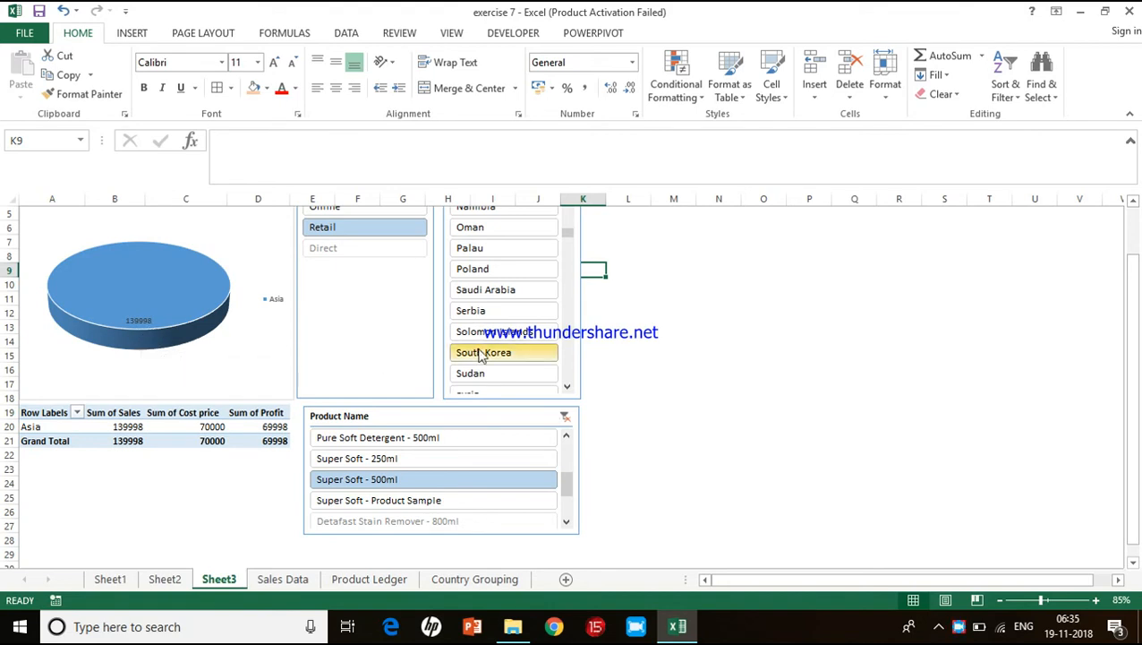
- Clear the filters on the Product Name, custCountry and salesChannel slicers
click(564, 417)
scroll(622, 403, up, 2)
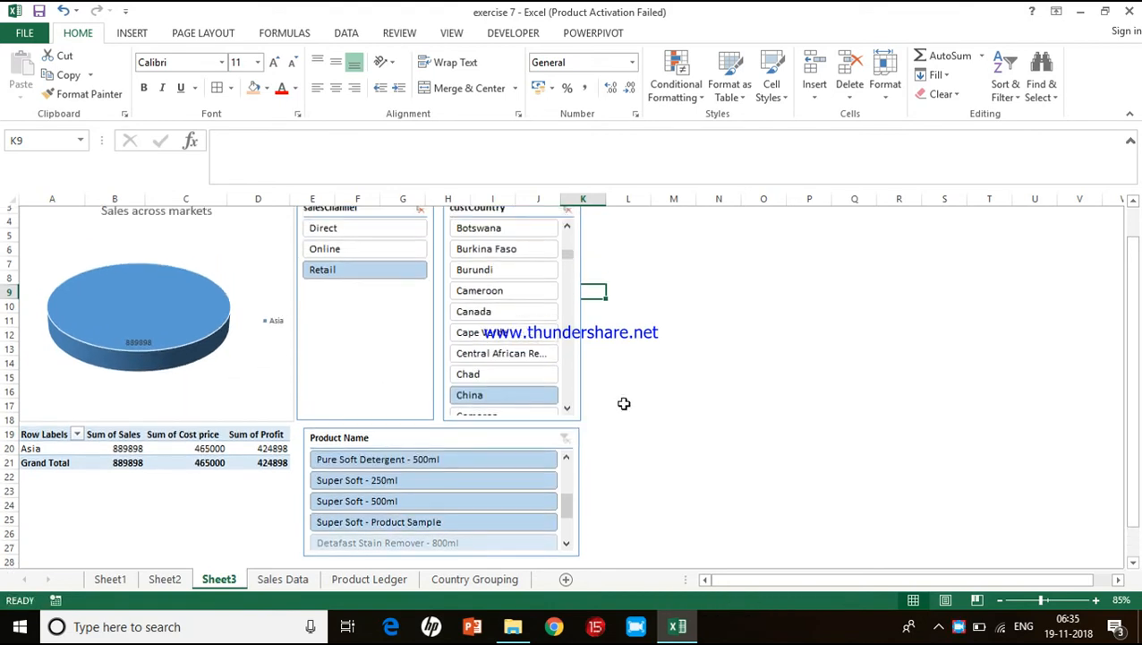
click(560, 252)
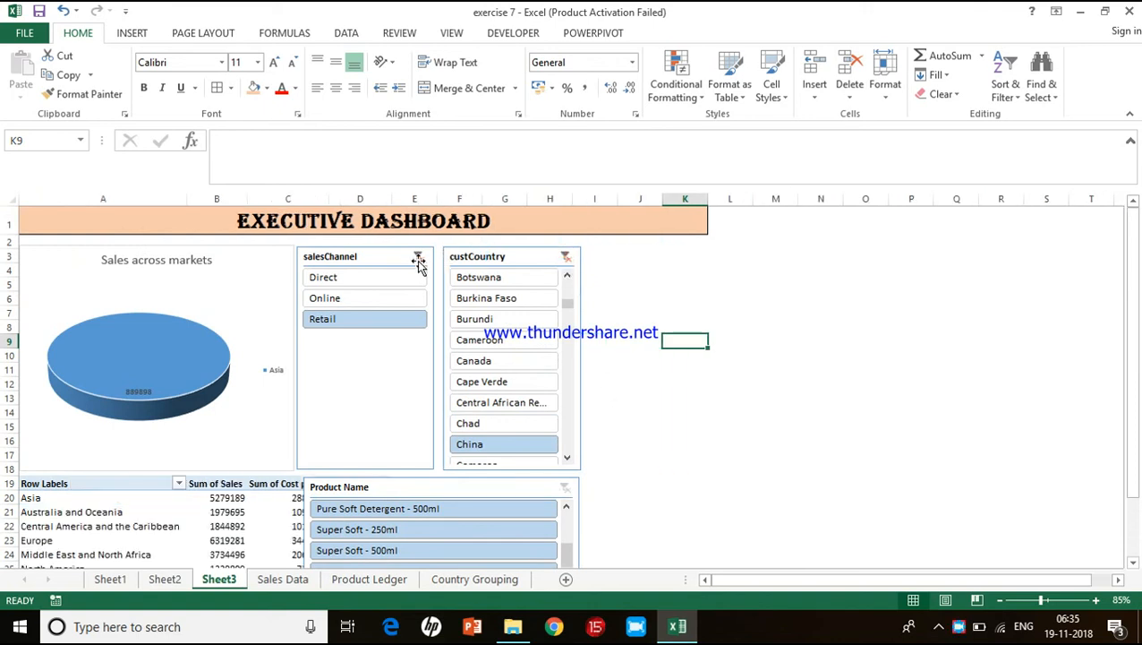
click(419, 257)
click(521, 256)
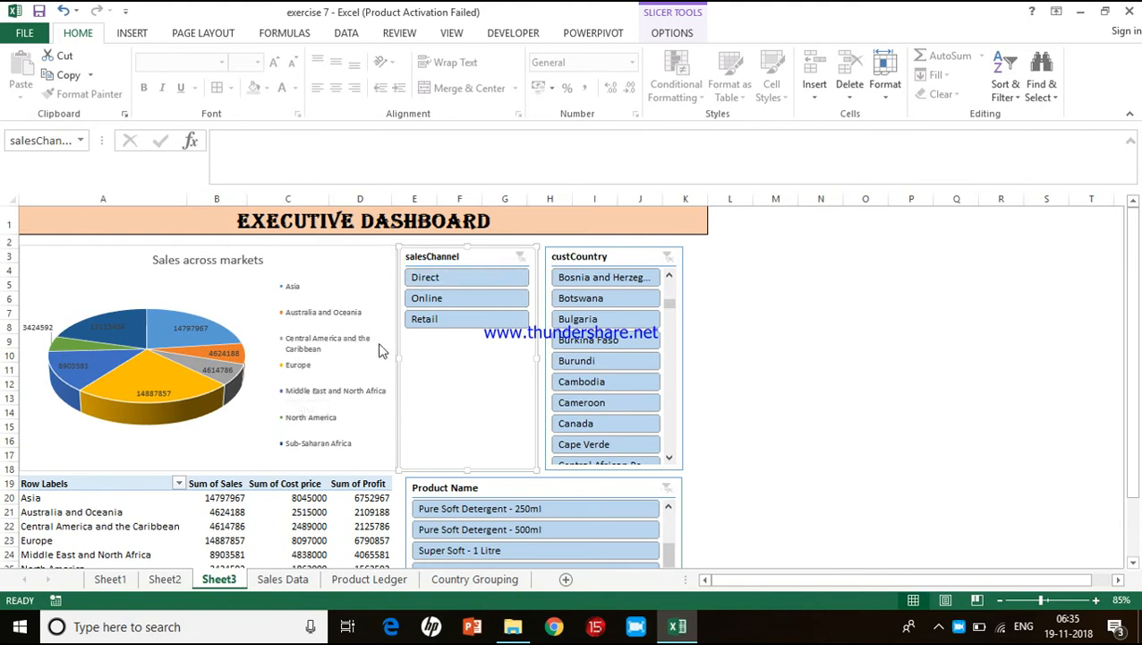
click(352, 304)
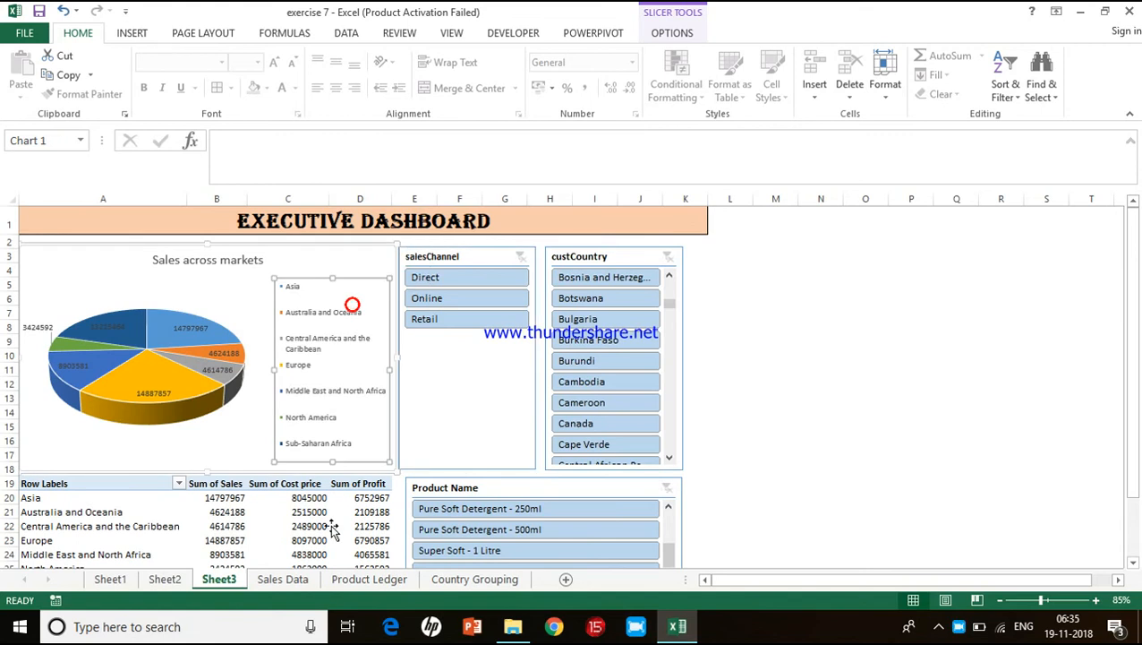
click(250, 296)
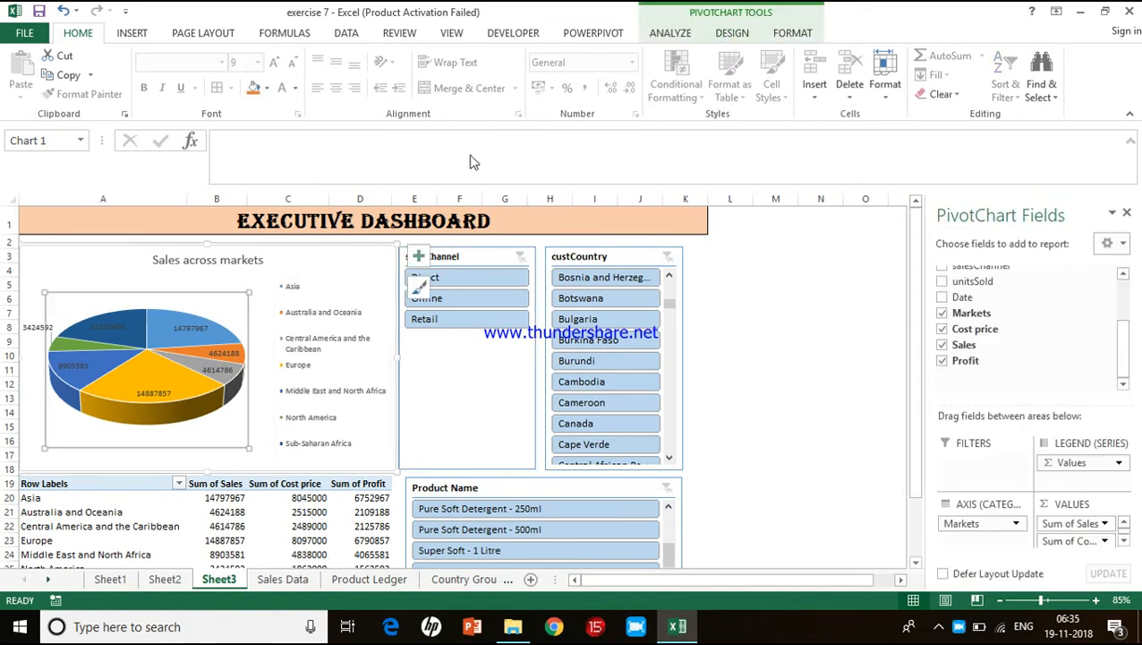
click(368, 262)
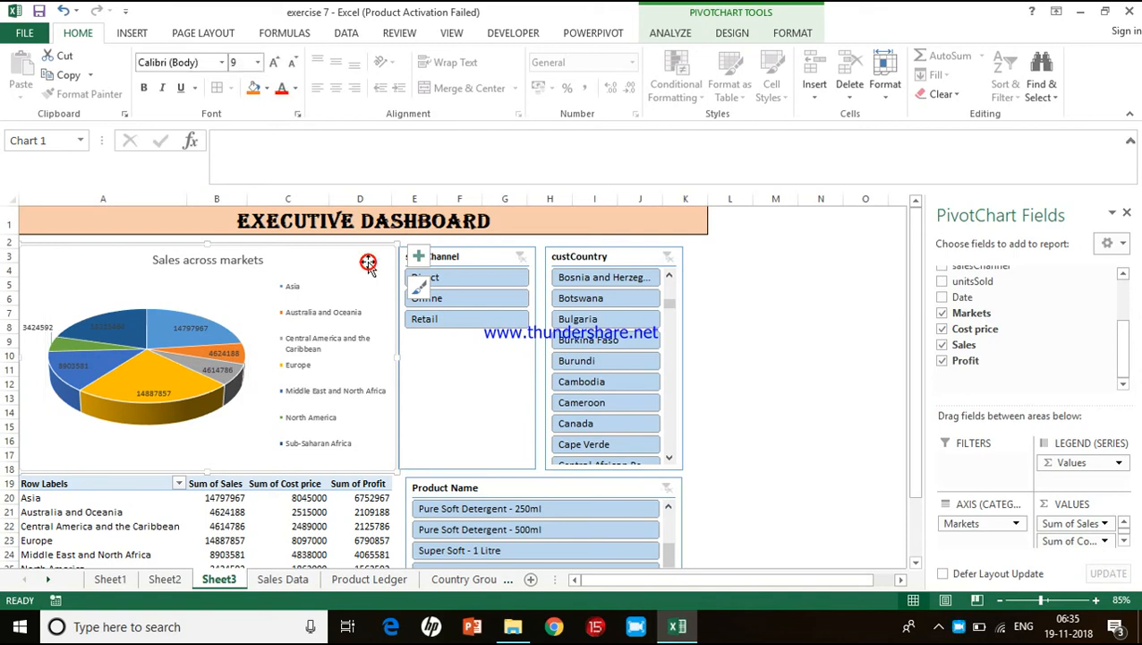
- Apply the light yellow slicer style to salesChannel and the light green style to custCountry
click(502, 257)
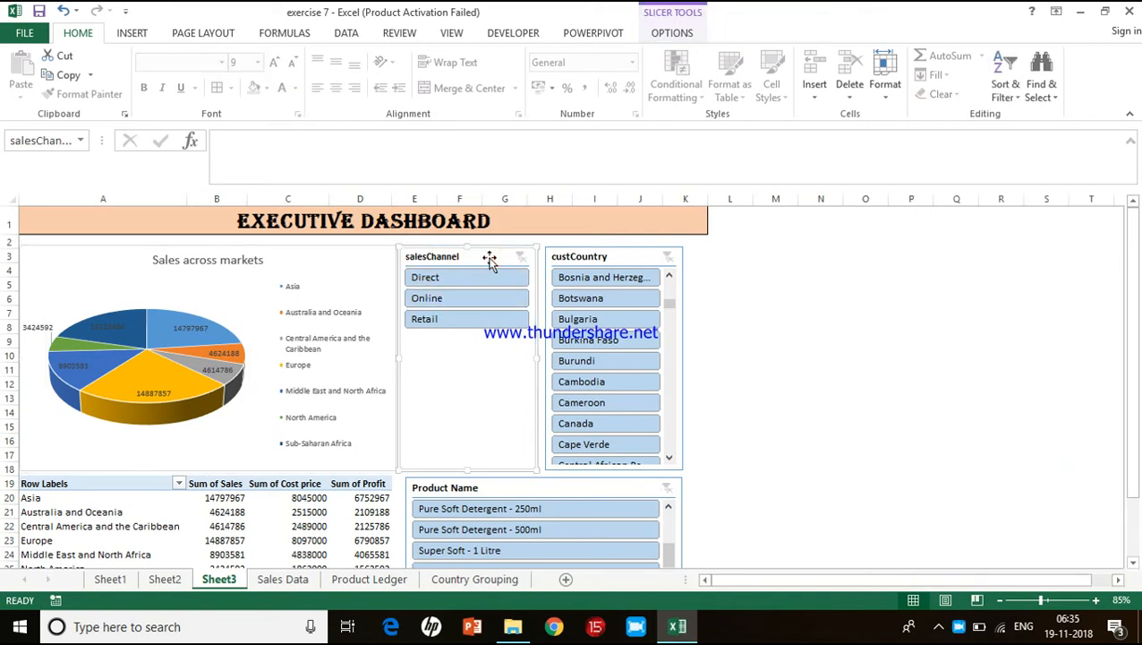
click(661, 33)
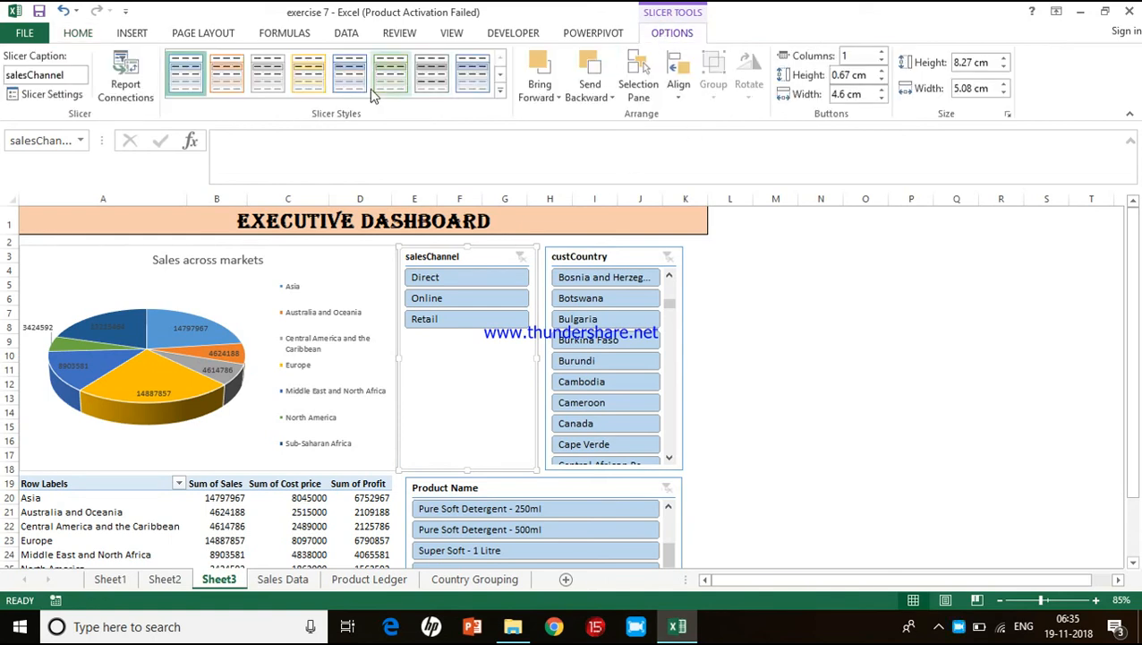
click(307, 72)
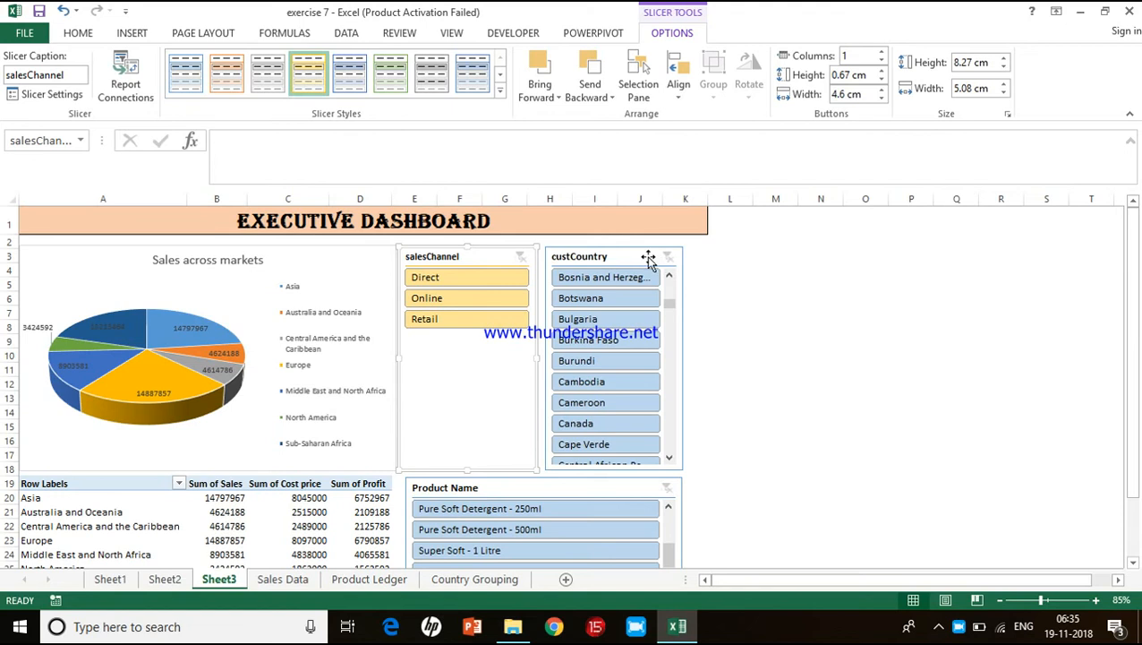
click(642, 249)
click(394, 81)
- Apply the light orange slicer style to the Product Name slicer
click(560, 481)
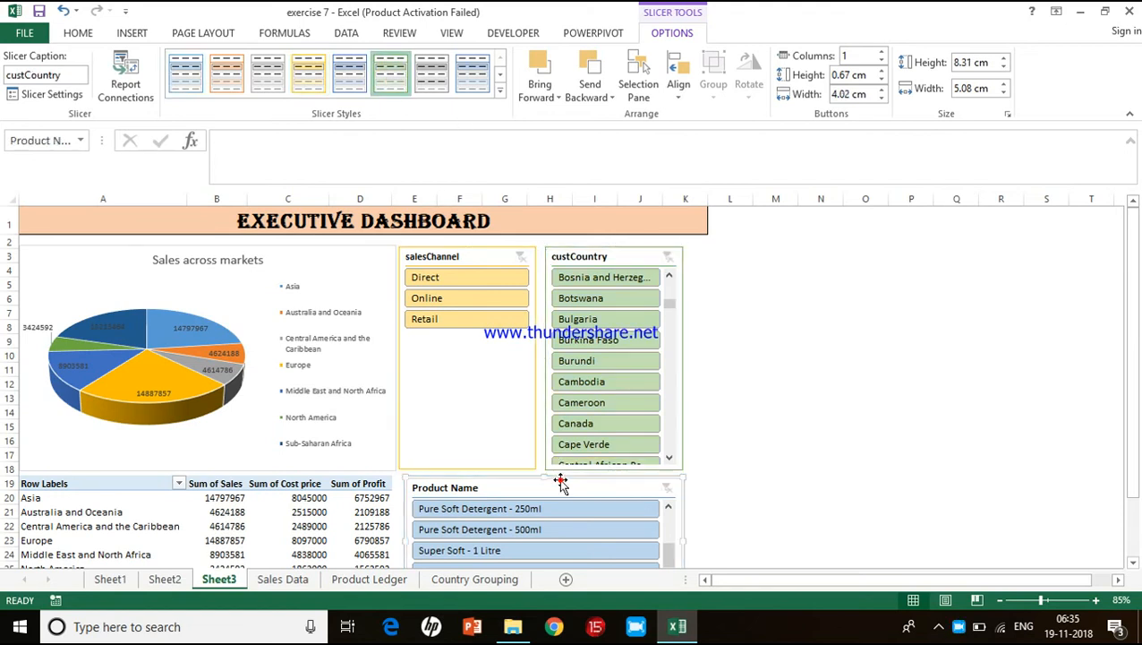
click(235, 79)
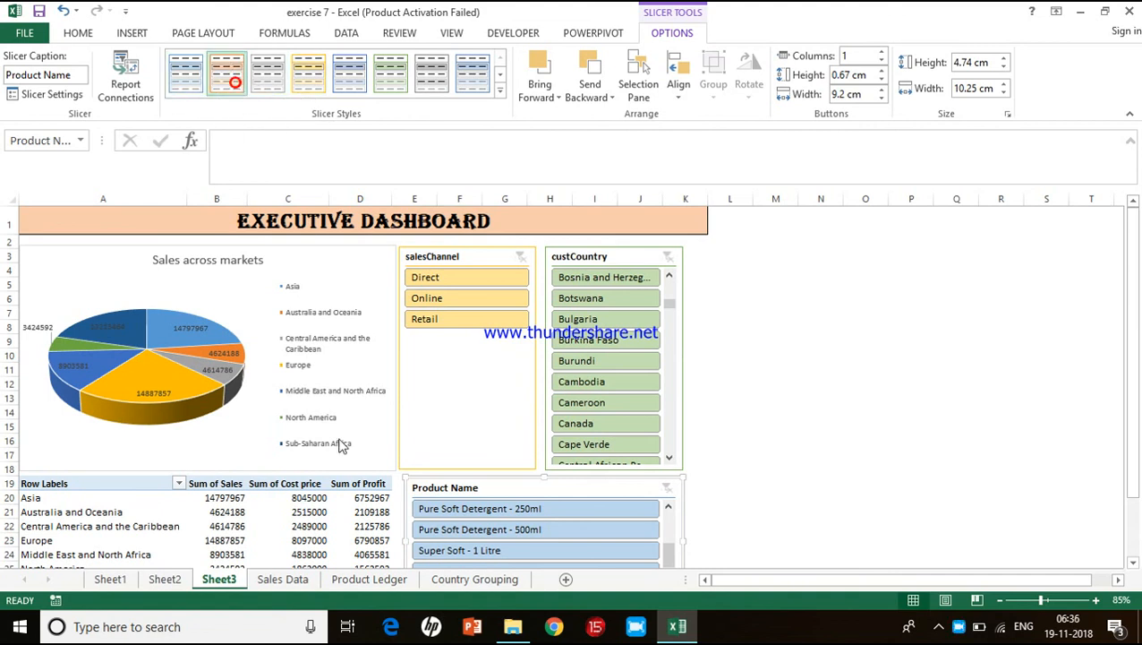
click(313, 498)
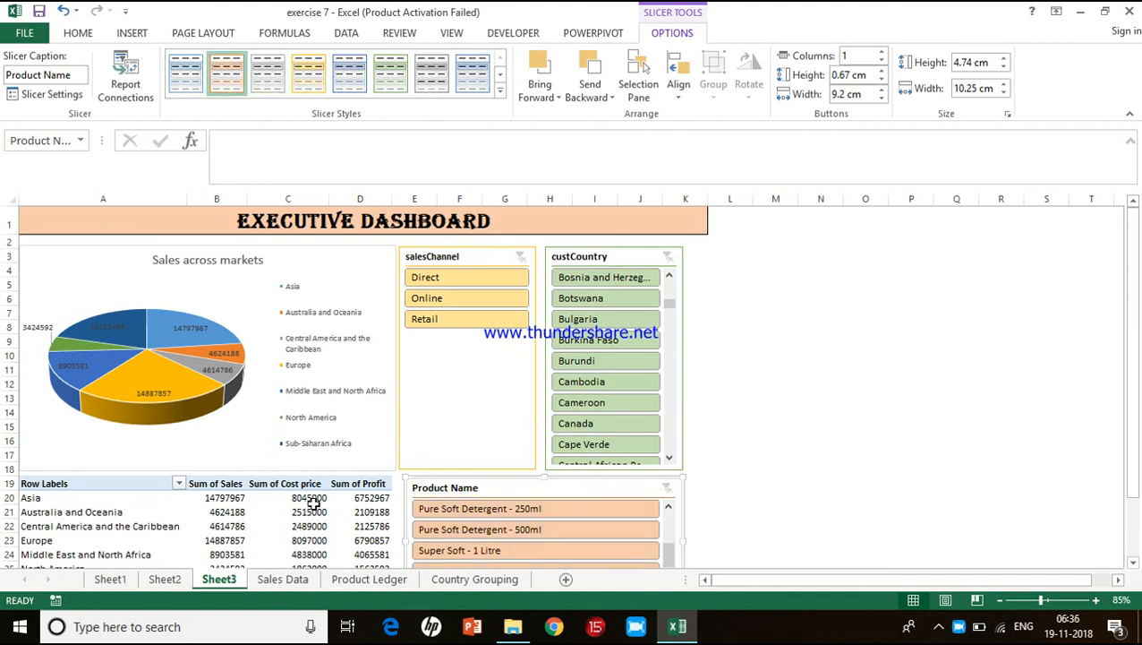
click(261, 402)
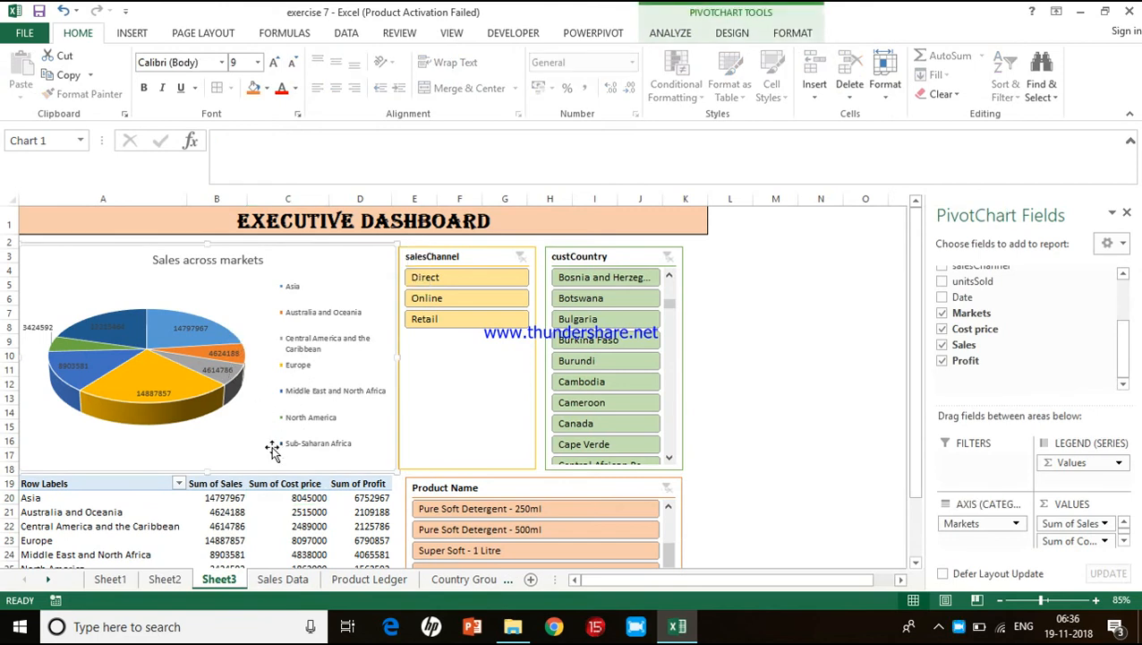
- Apply the green-yellow-red colour scale to the PivotTable's Sum of Sales values in B20:B26, leaving out the Grand Total
scroll(271, 447, down, 1)
scroll(271, 448, down, 1)
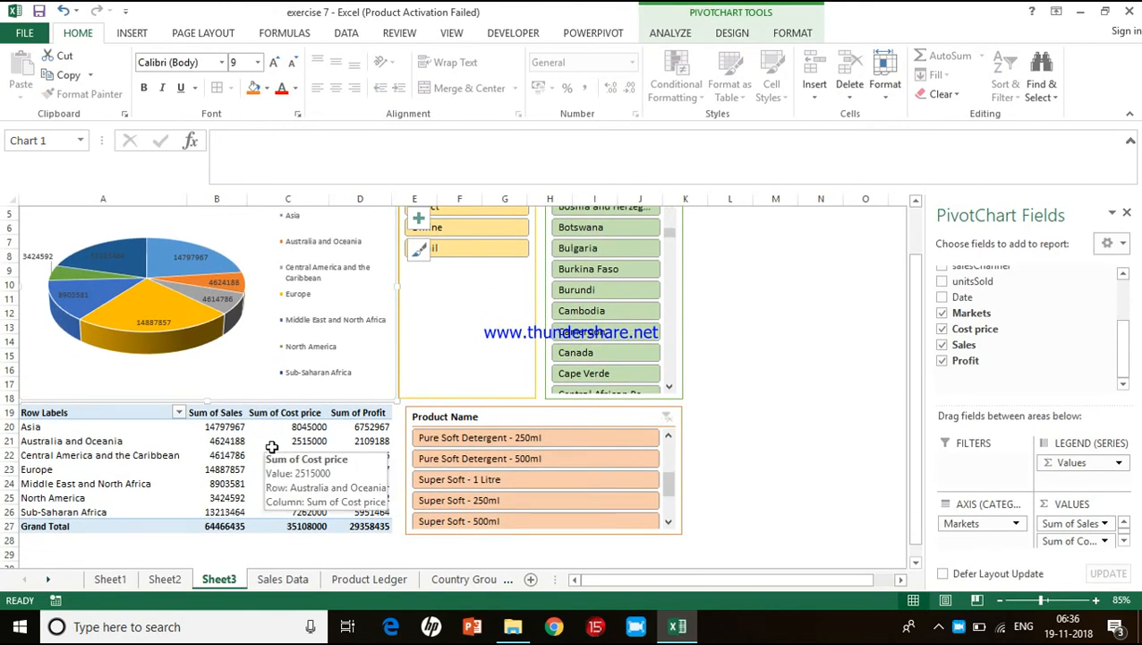
click(238, 455)
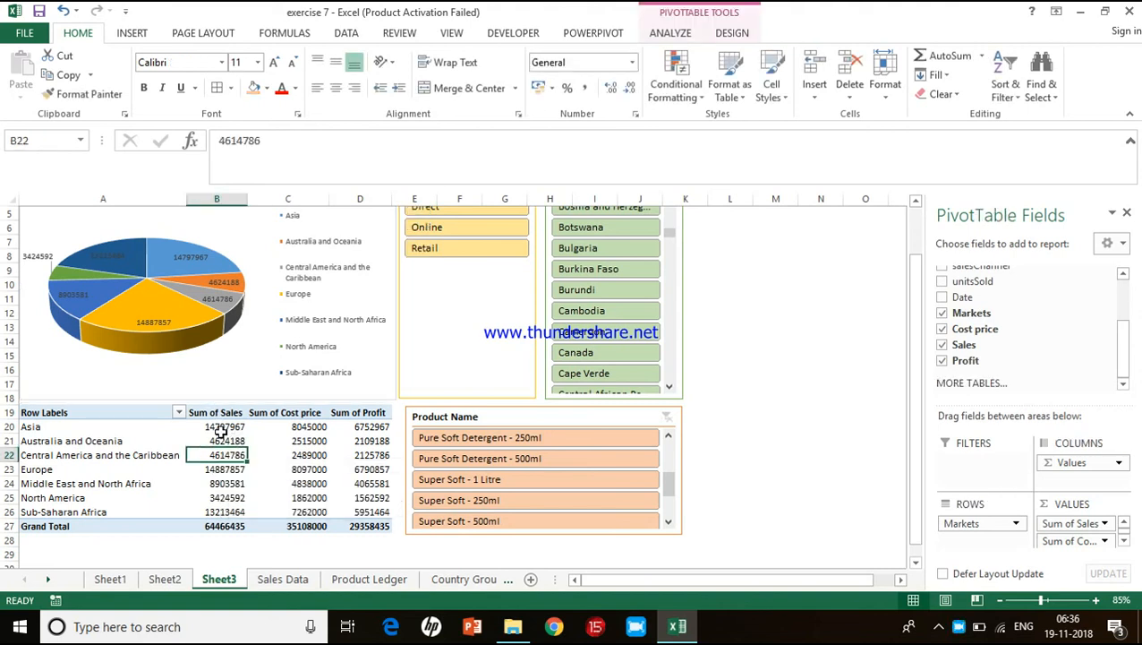
drag(222, 428, 222, 512)
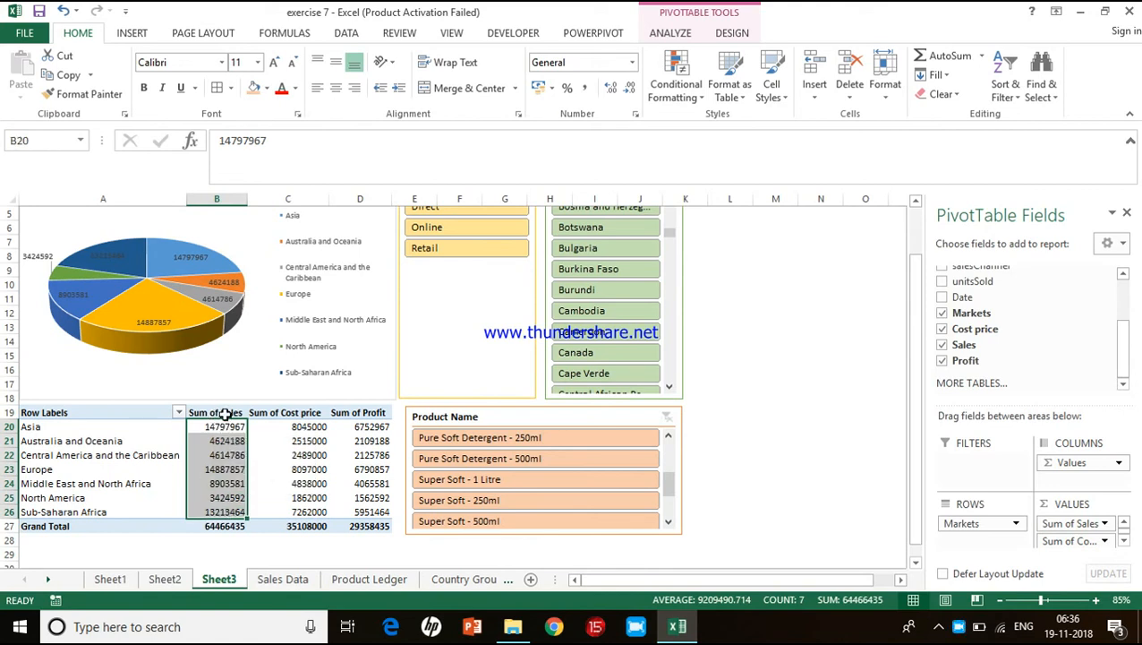
mouse_move(230, 528)
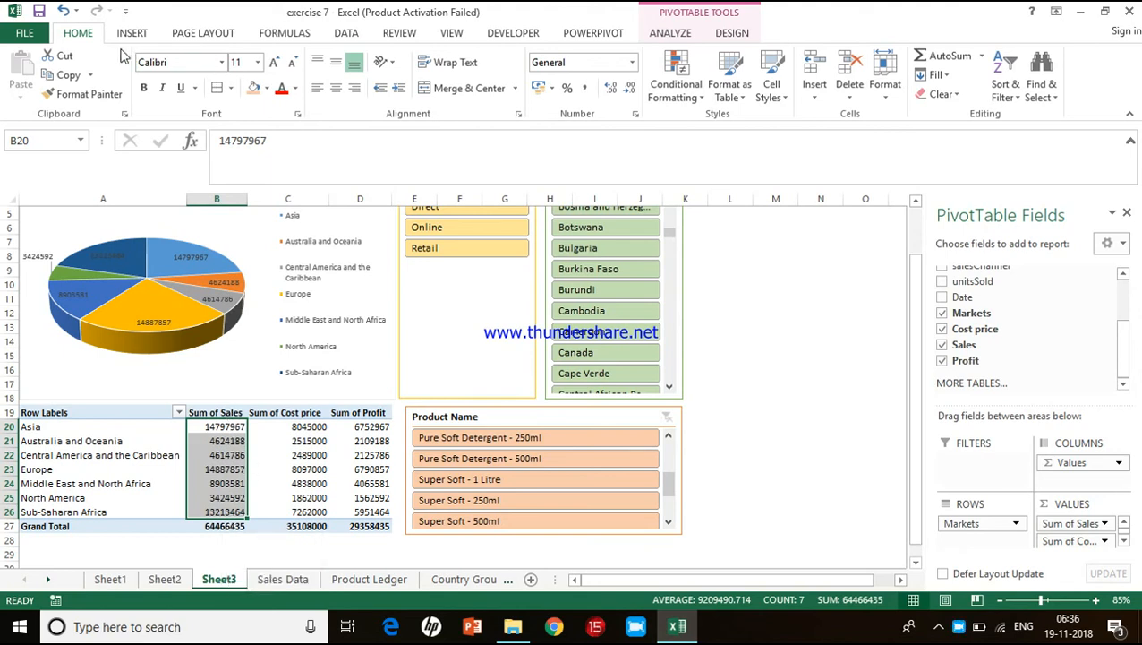
click(693, 98)
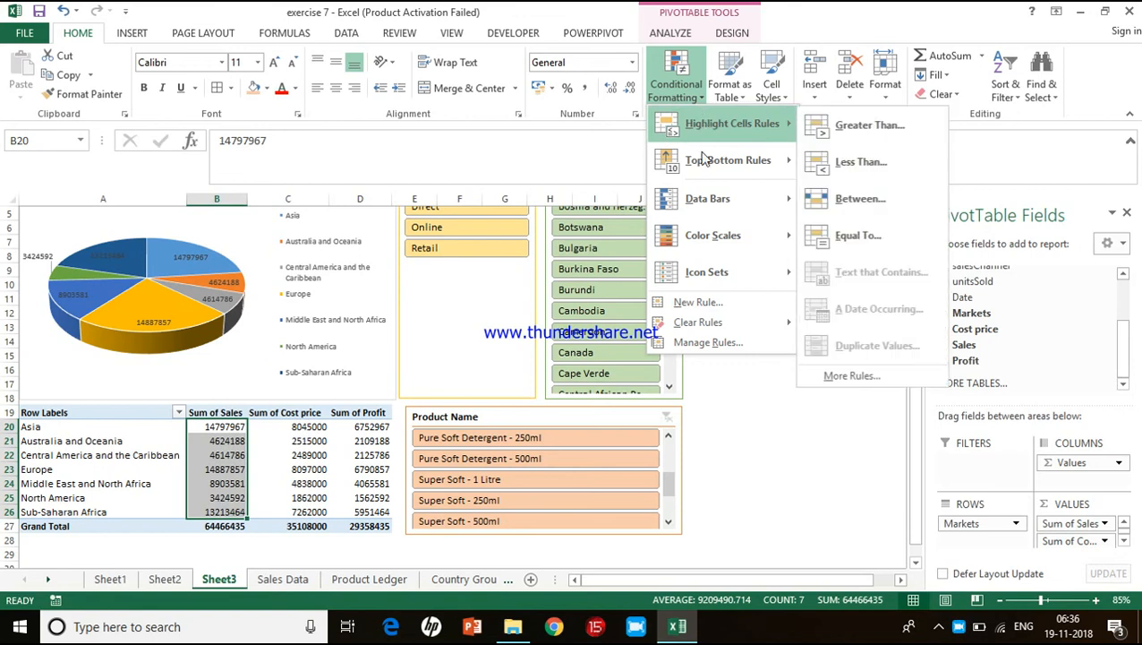
mouse_move(694, 234)
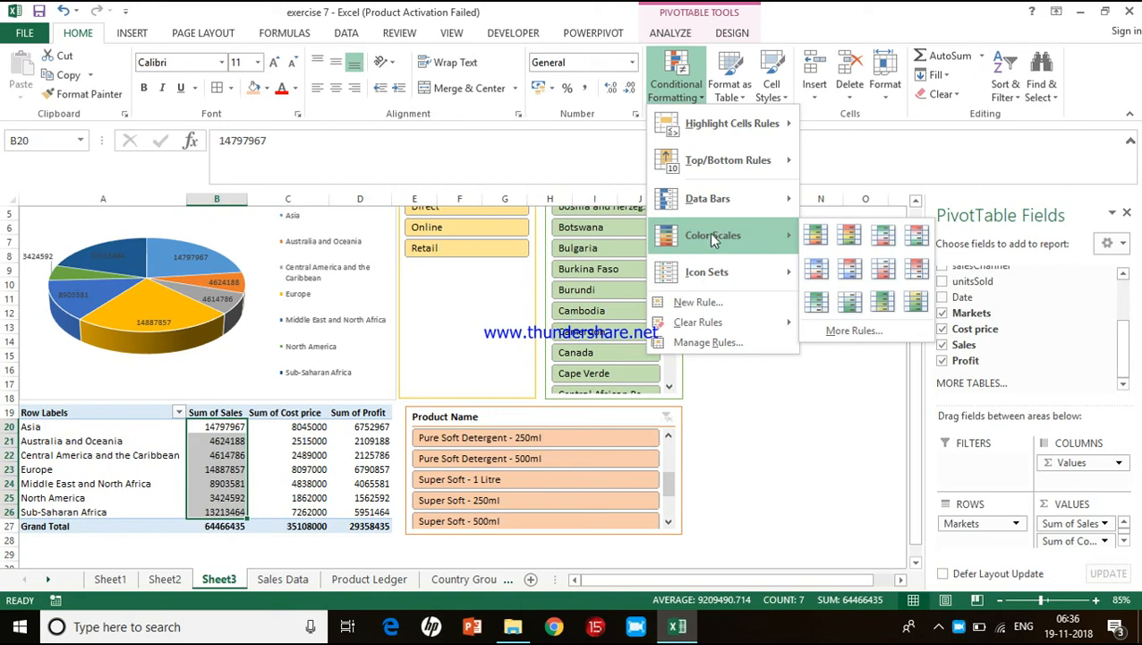
click(817, 235)
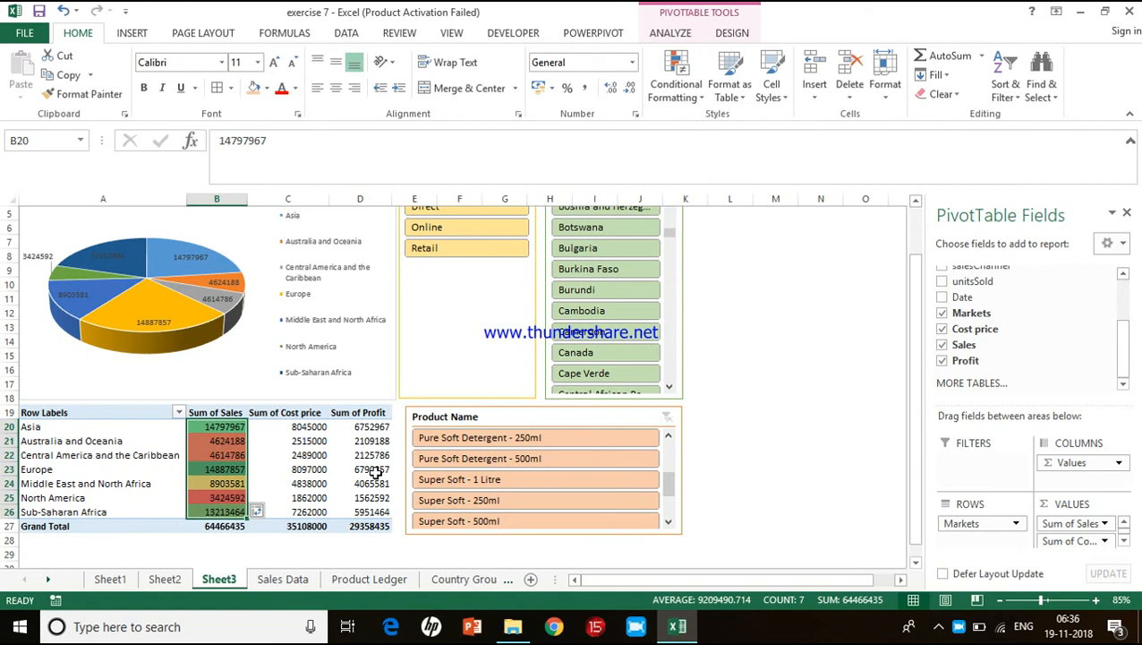
click(254, 465)
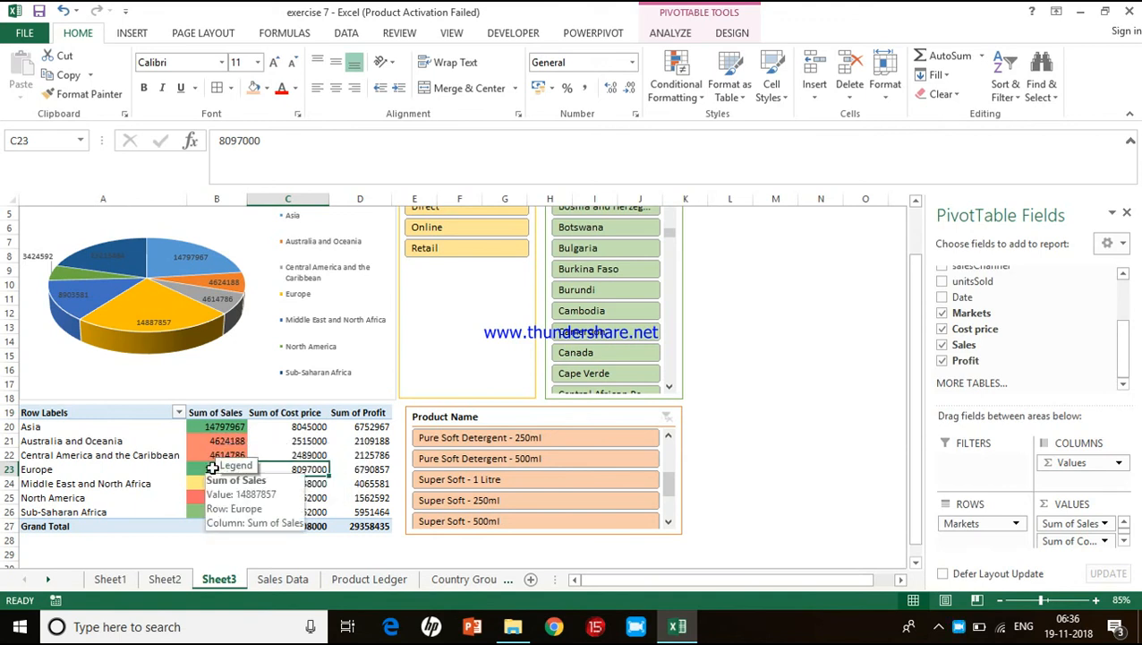
- Apply the coloured three-arrow icon set to the PivotTable's Sum of Cost price values in C20:C26, leaving out the Grand Total
drag(313, 426, 303, 512)
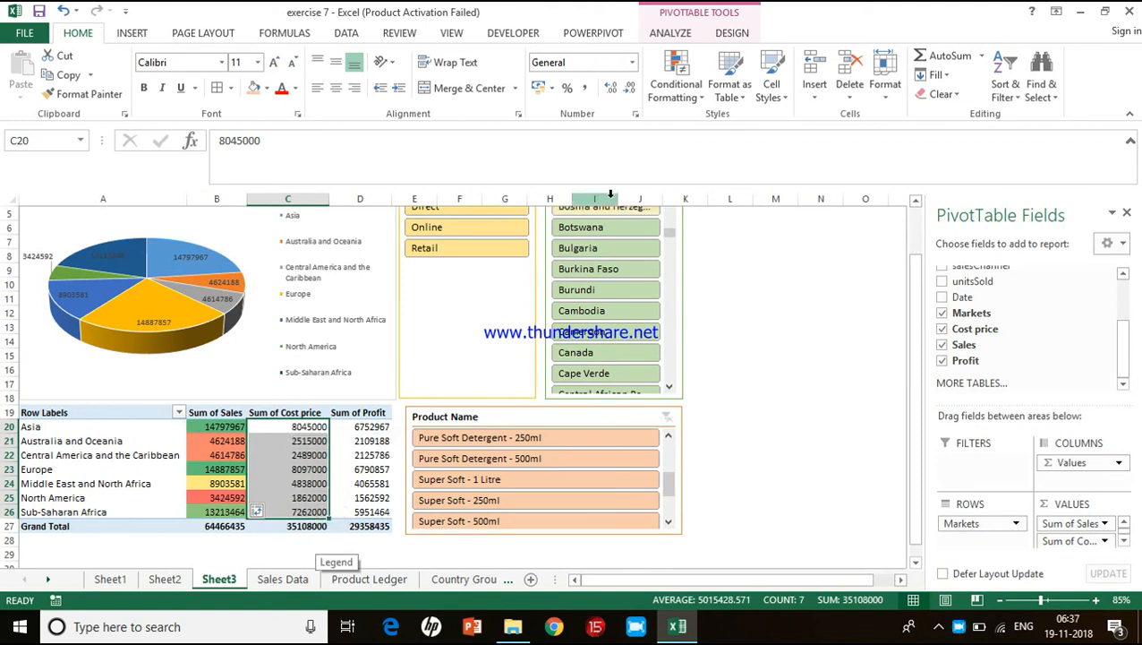
click(694, 98)
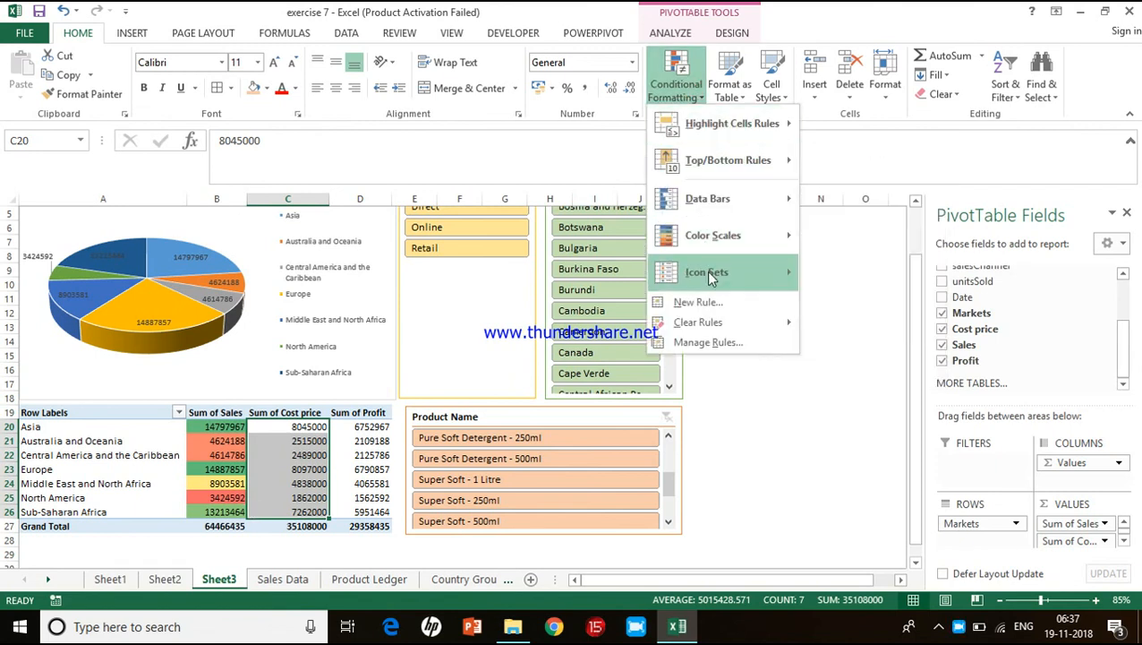
mouse_move(712, 278)
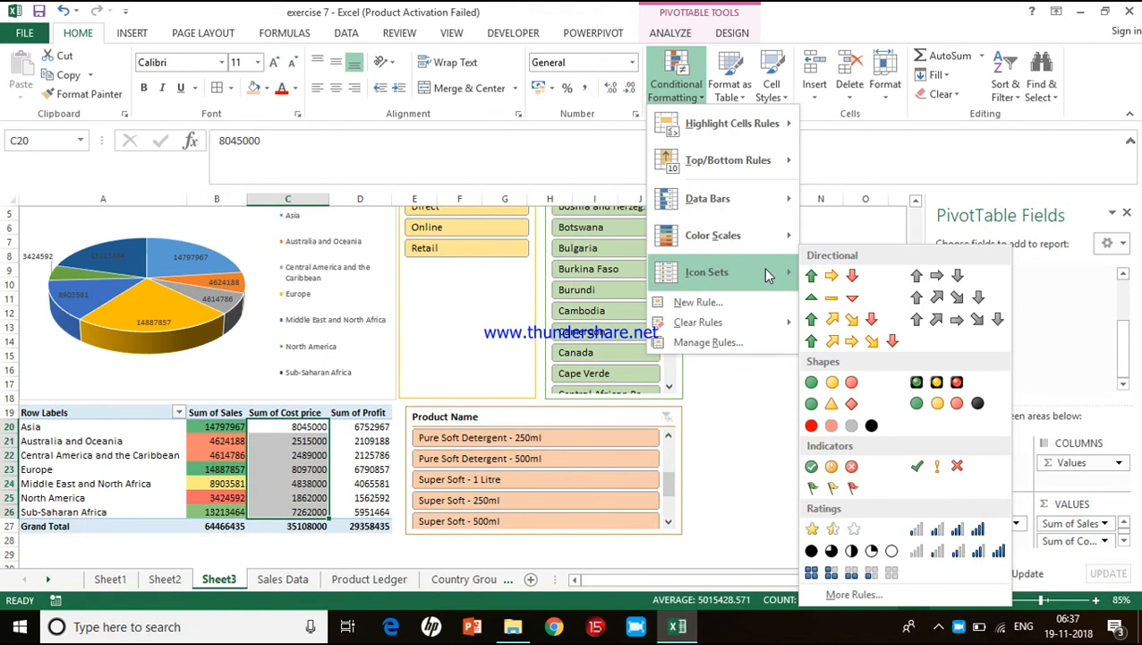
click(840, 281)
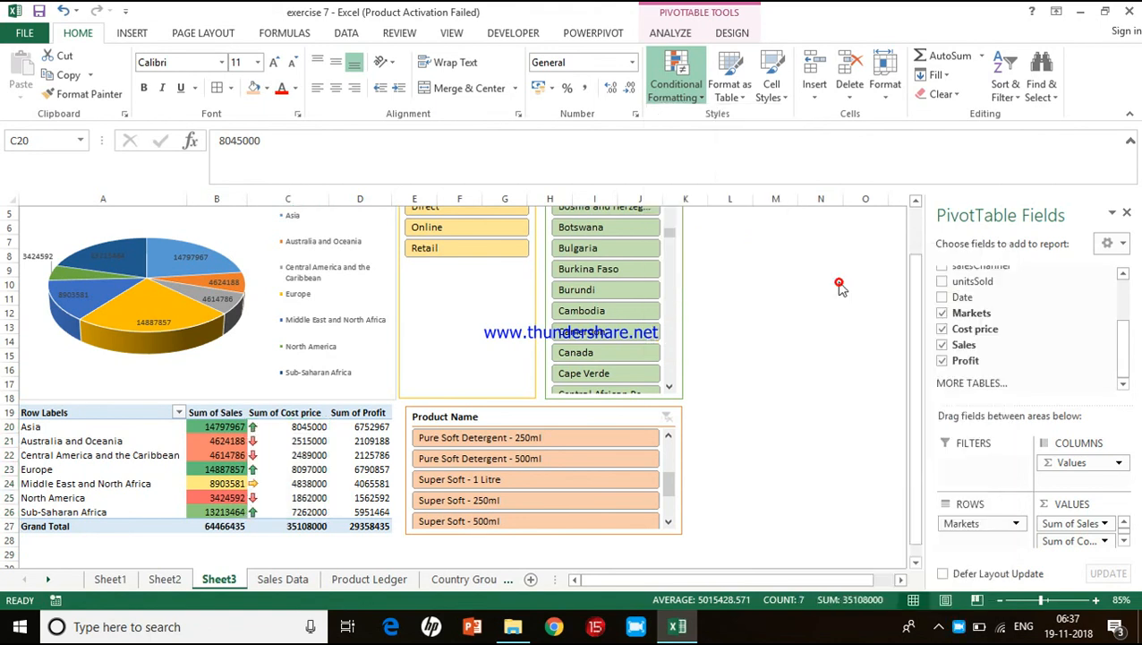
- Apply the red-to-black circles icon set to the Sum of Cost price values in C20:C26
click(279, 442)
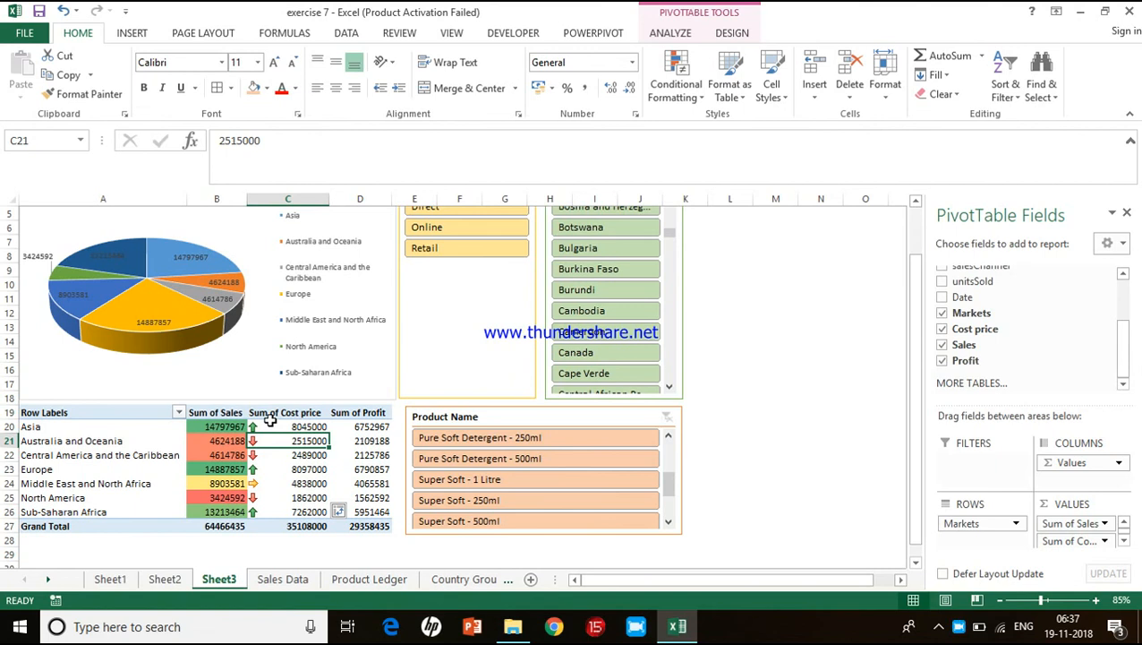
drag(268, 427, 267, 510)
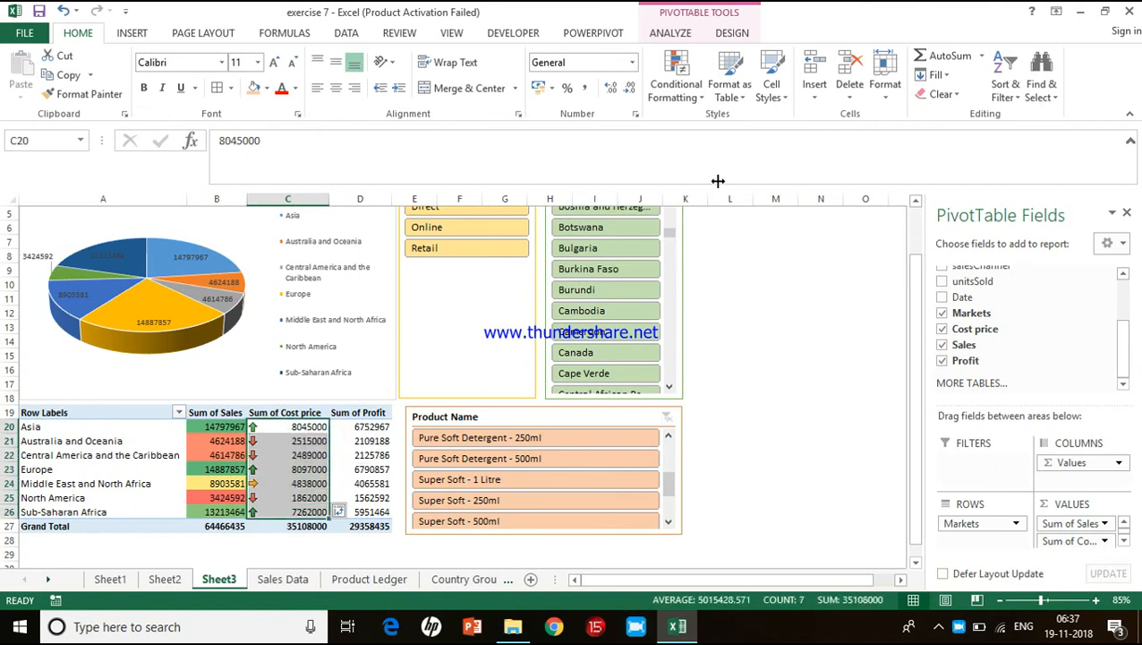
click(697, 103)
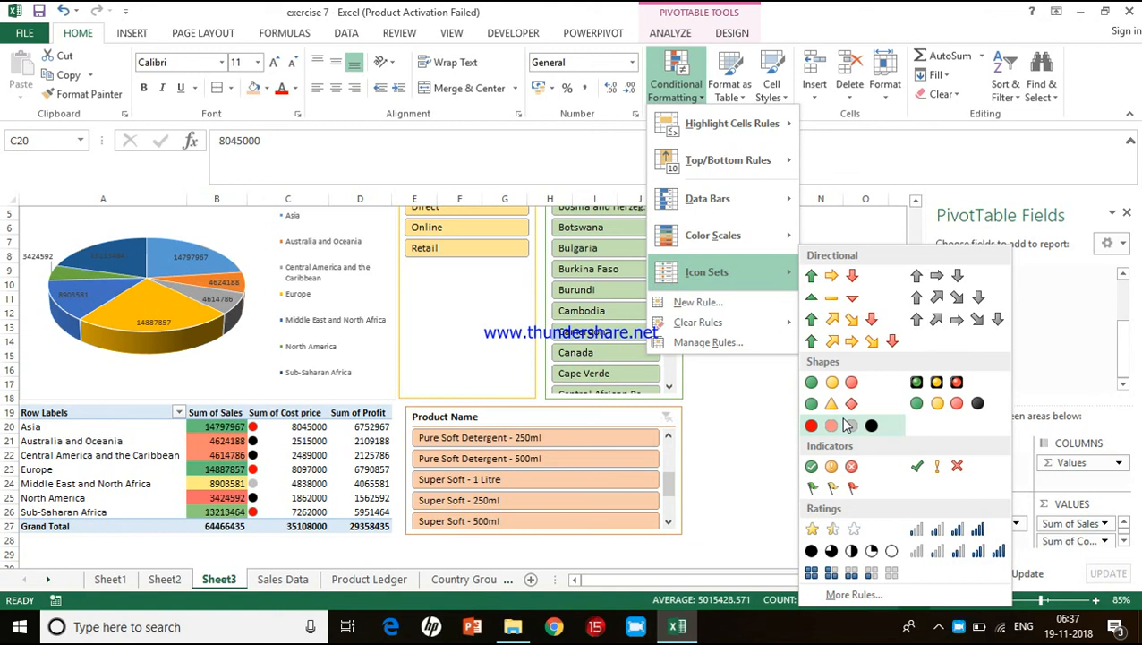
click(848, 425)
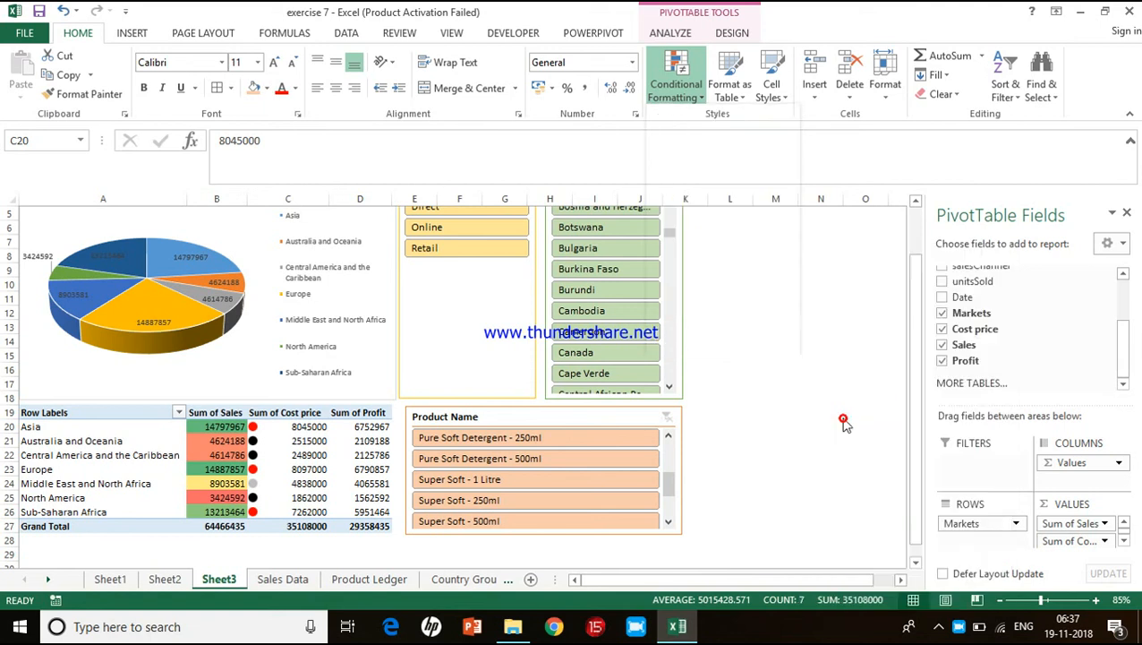
- Apply green gradient-fill data bars to the PivotTable's Sum of Profit values in D20:D26, leaving out the Grand Total
click(360, 455)
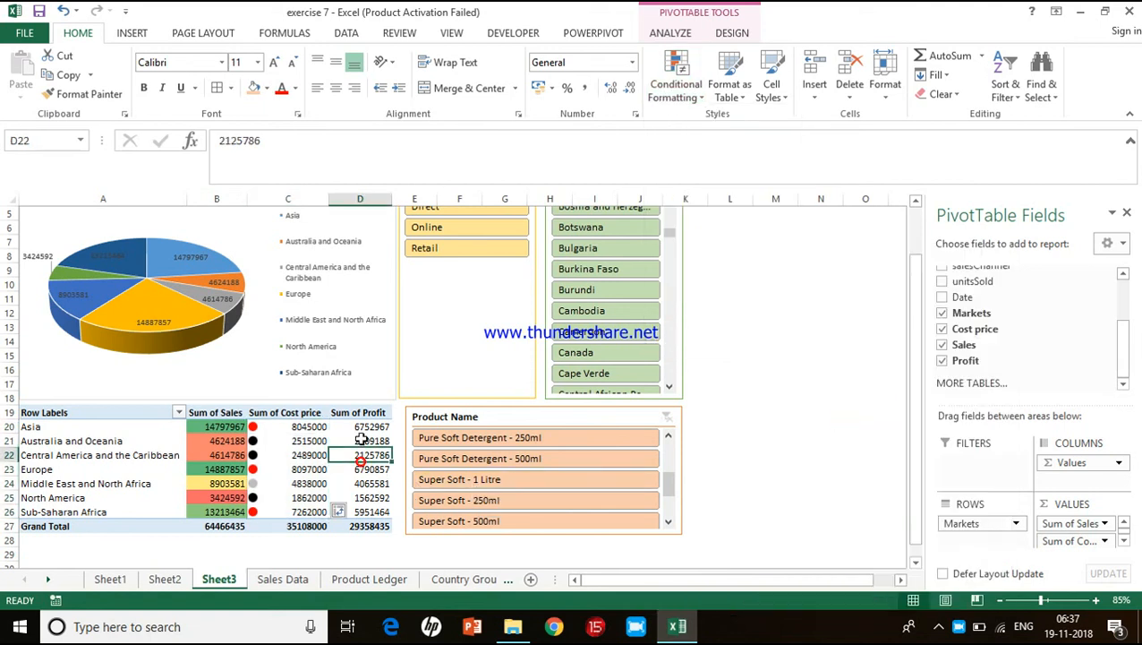
drag(360, 427, 358, 512)
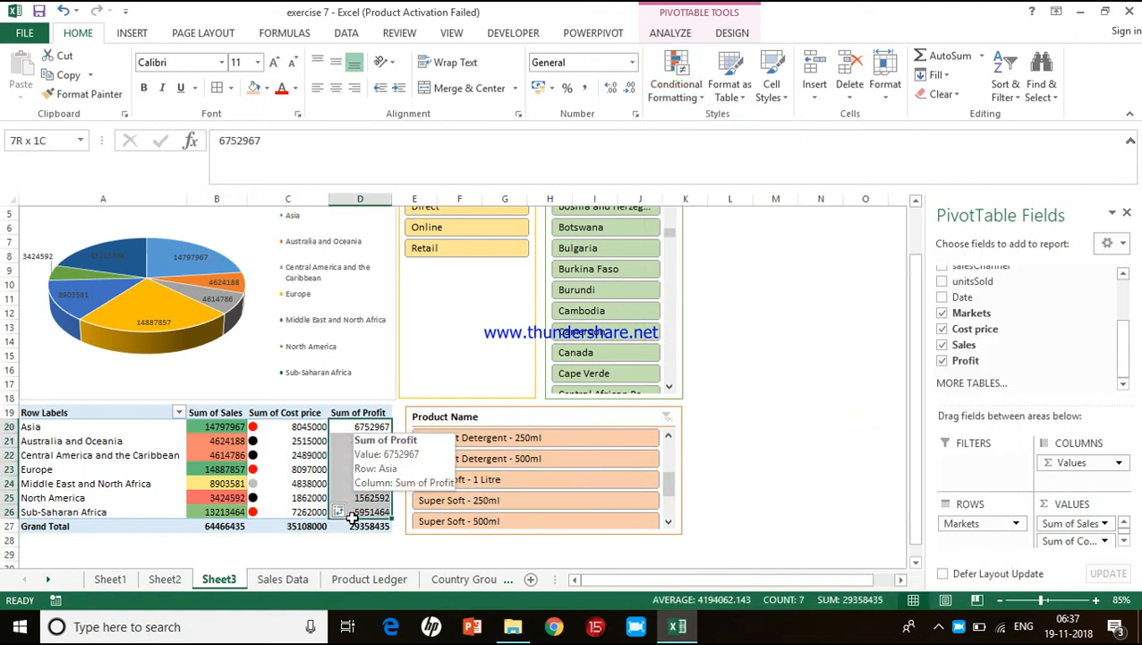
click(681, 88)
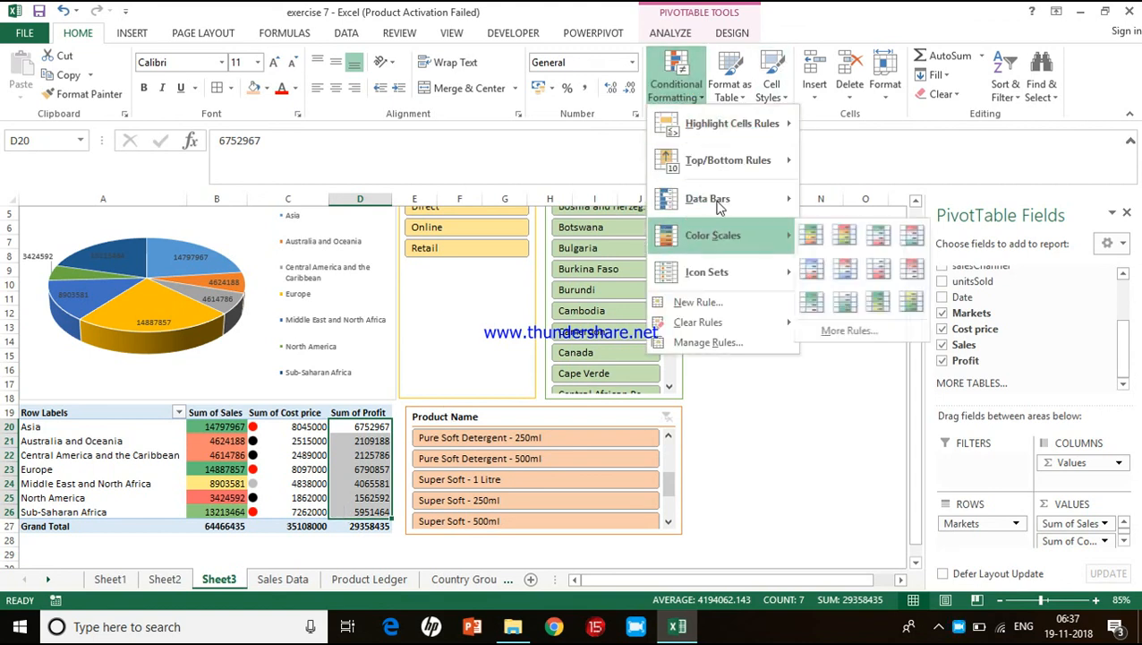
mouse_move(721, 207)
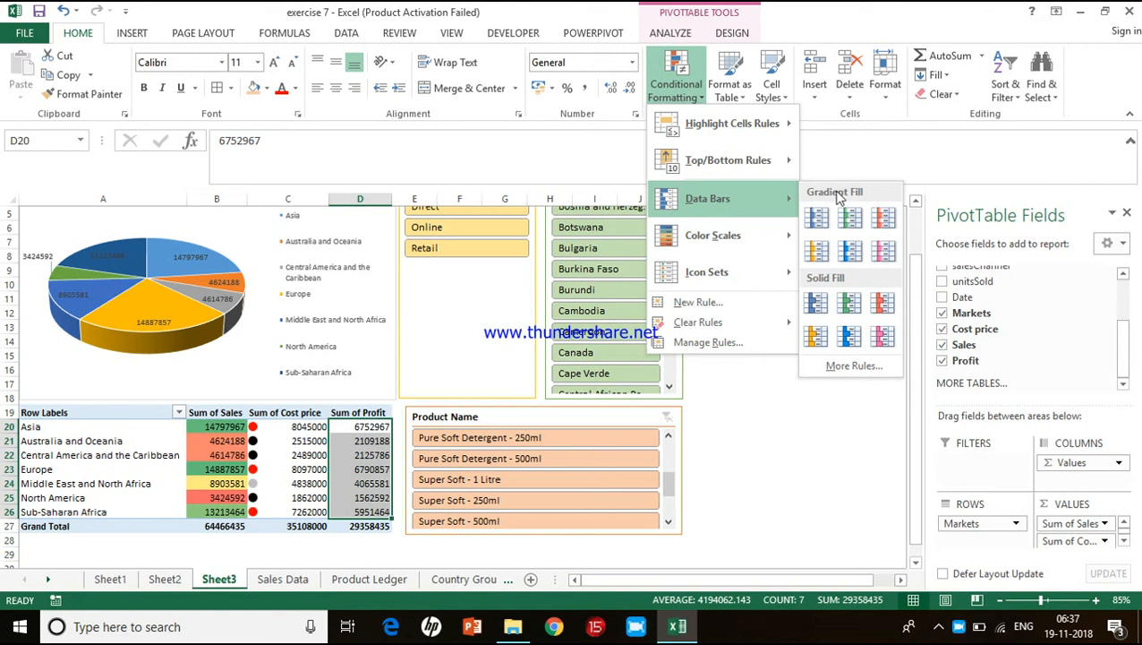
click(850, 219)
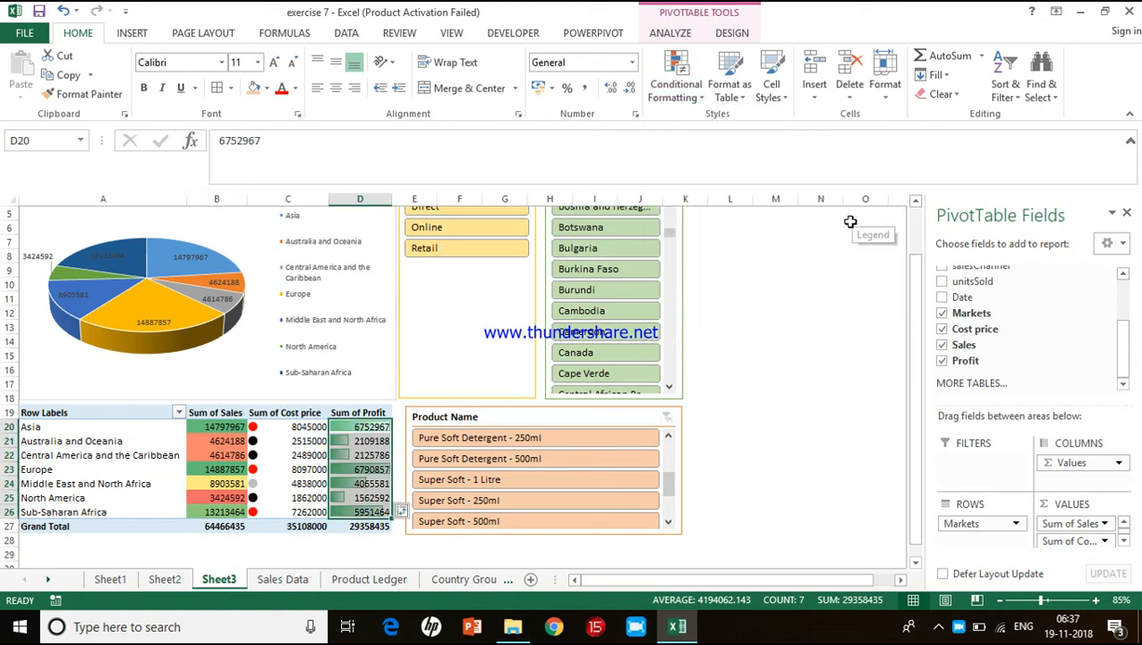
- Change the Sum of Profit data bars in D20:D26 to the pink gradient fill
click(698, 105)
mouse_move(752, 199)
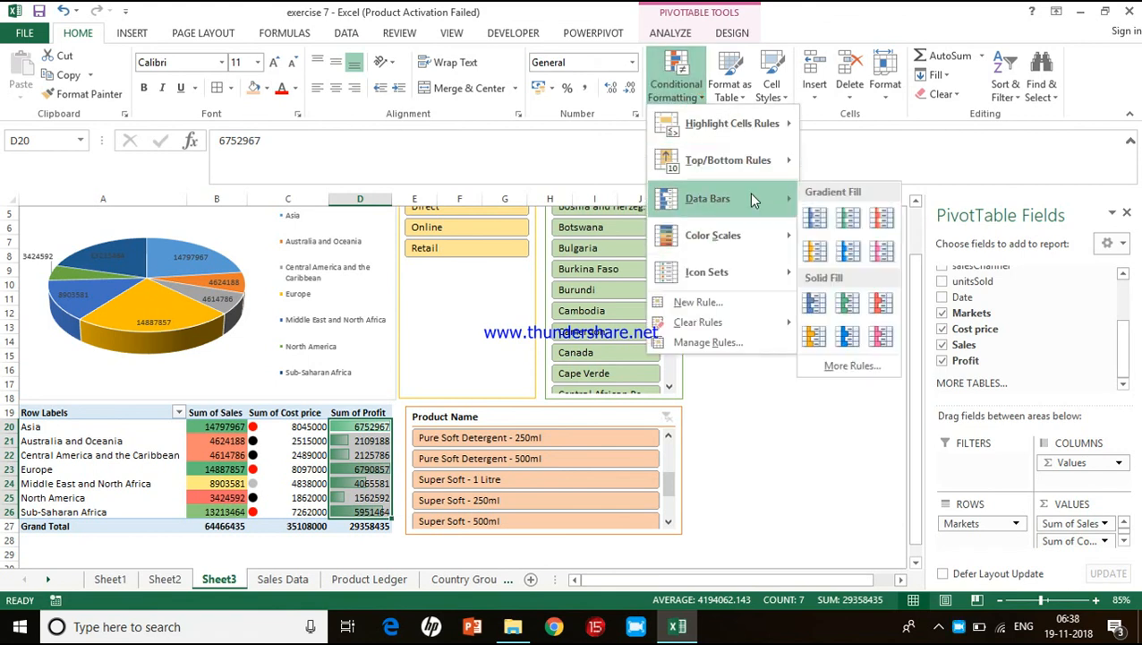
click(885, 254)
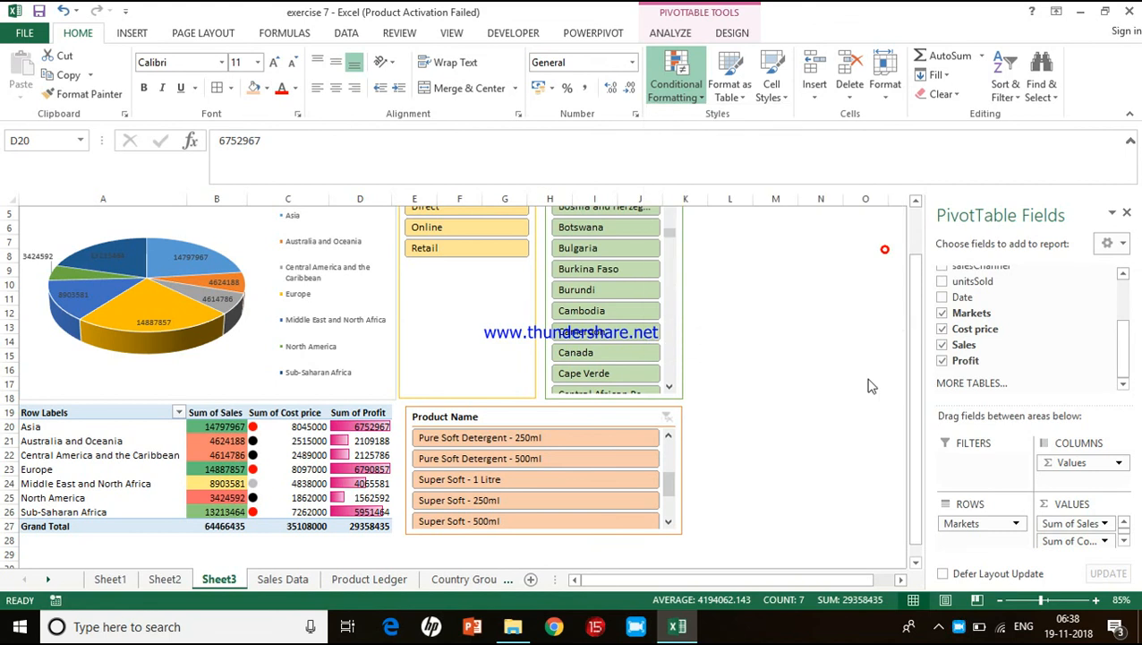
click(851, 479)
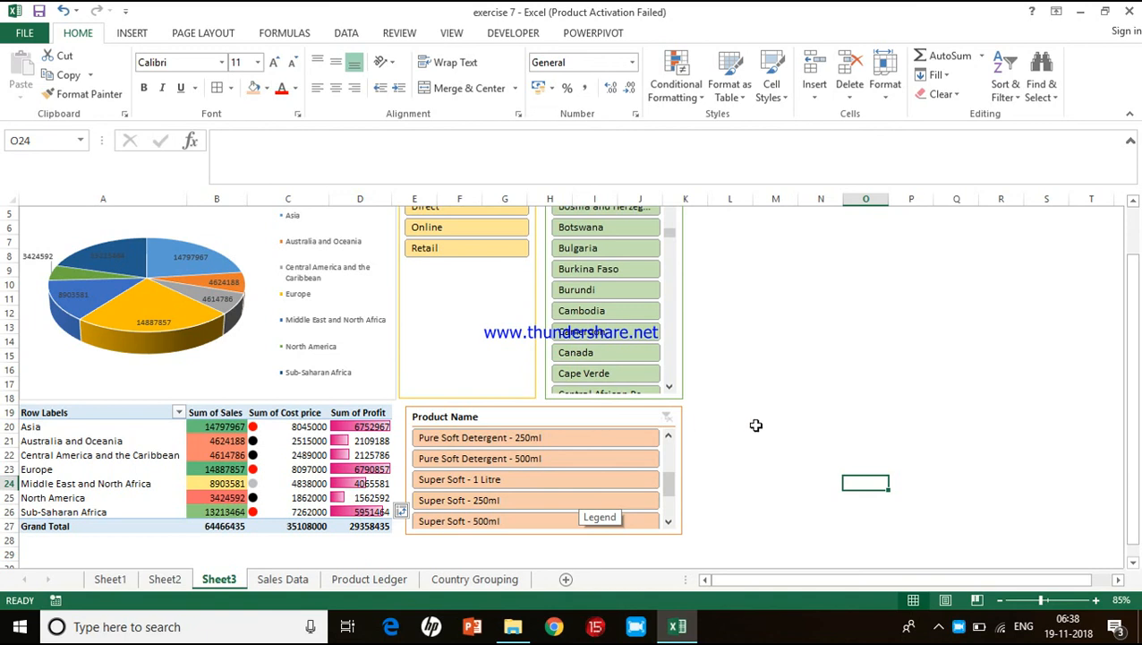
- Filter the dashboard to Retail and Pure Soft Detergent - 500ml, and clear the salesChannel and Product Name slicer filters
click(480, 251)
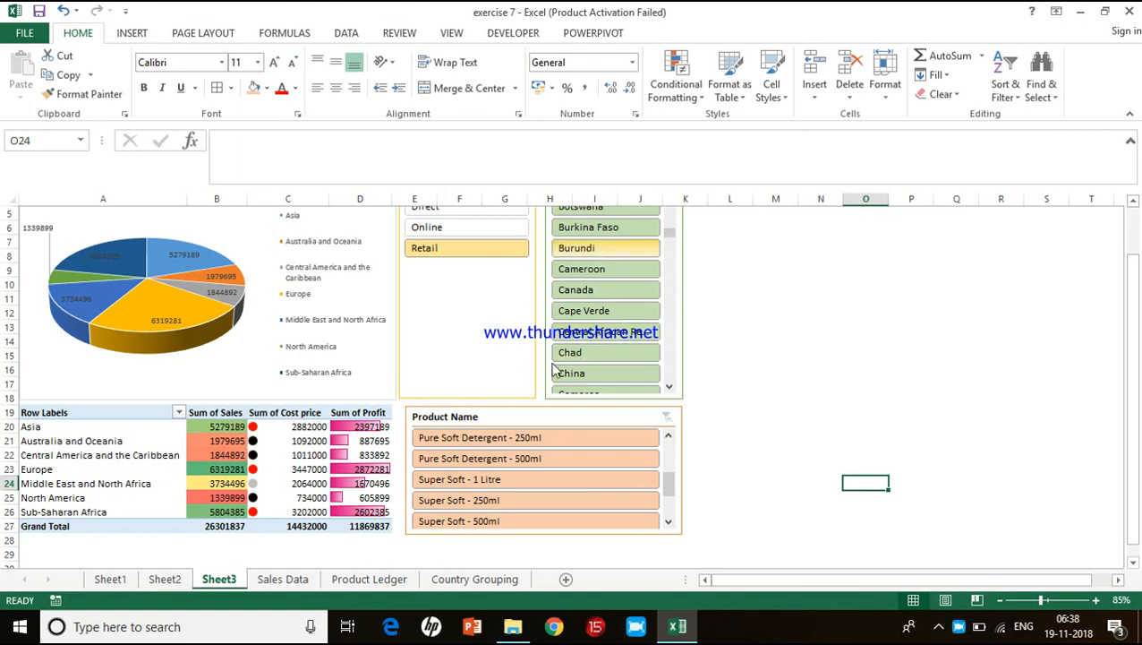
click(528, 458)
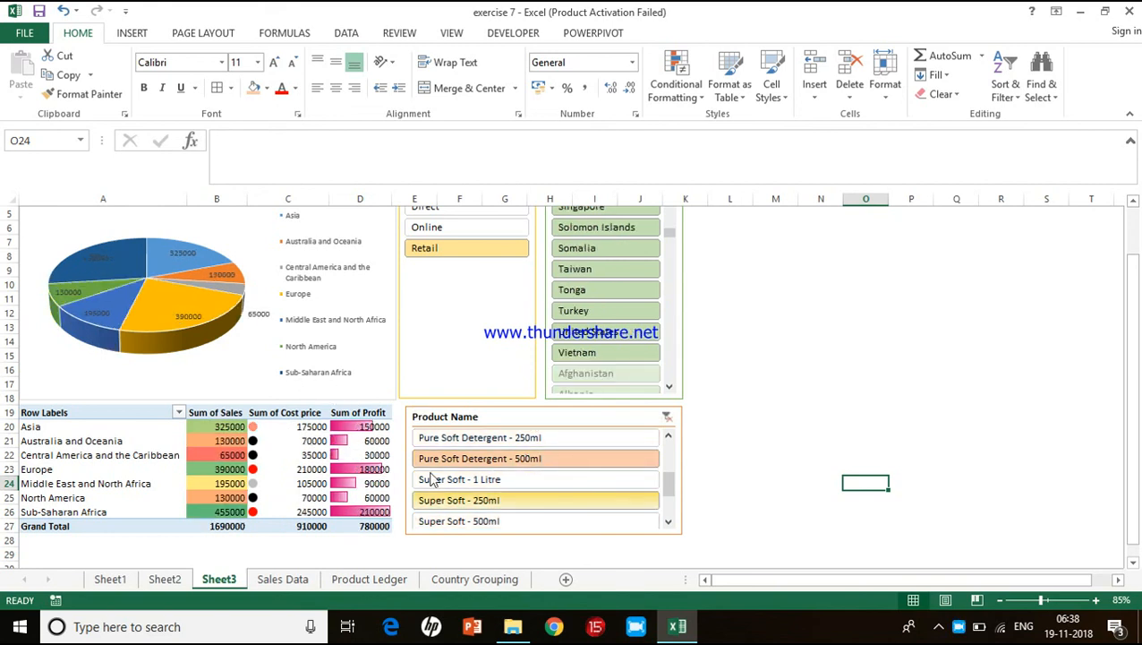
scroll(444, 410, up, 2)
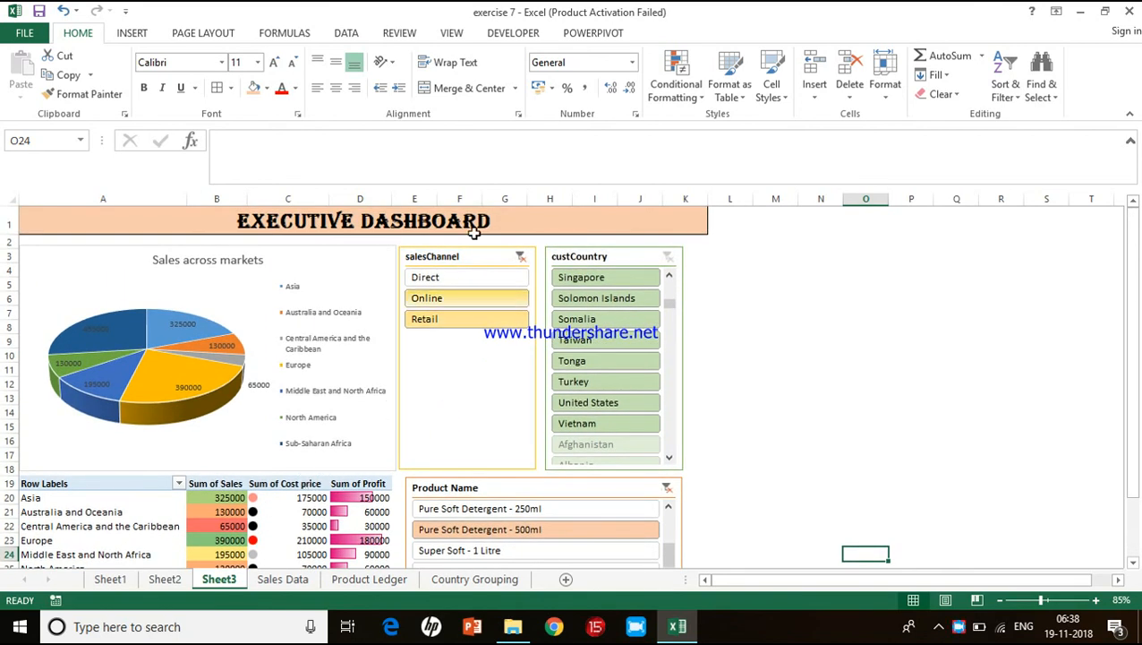
click(518, 259)
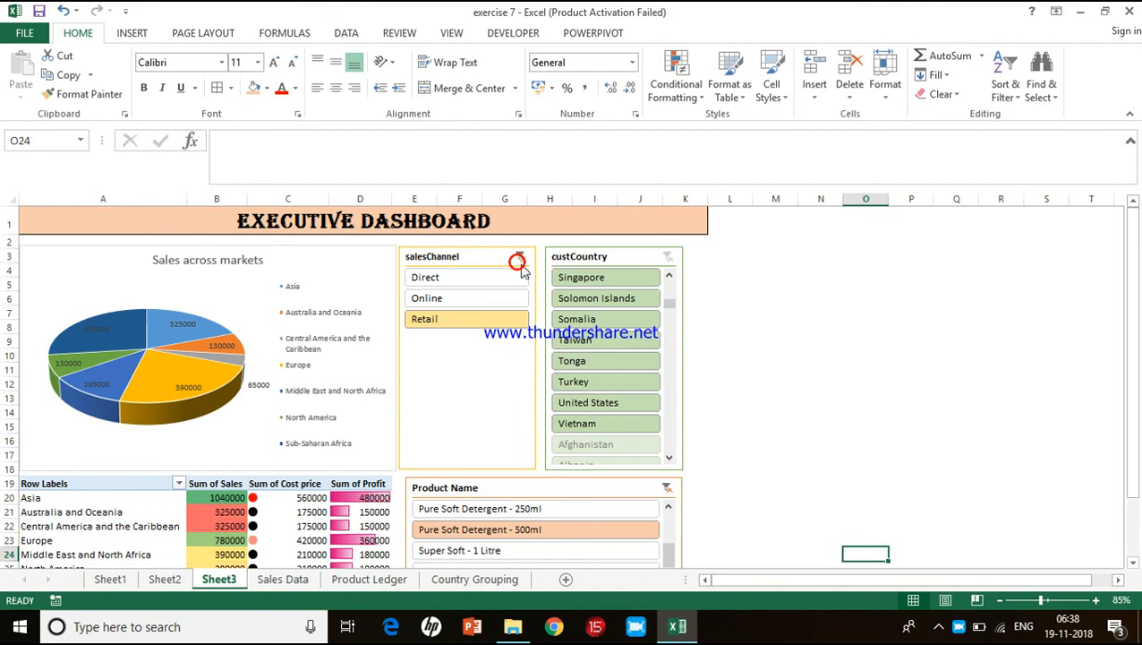
click(667, 488)
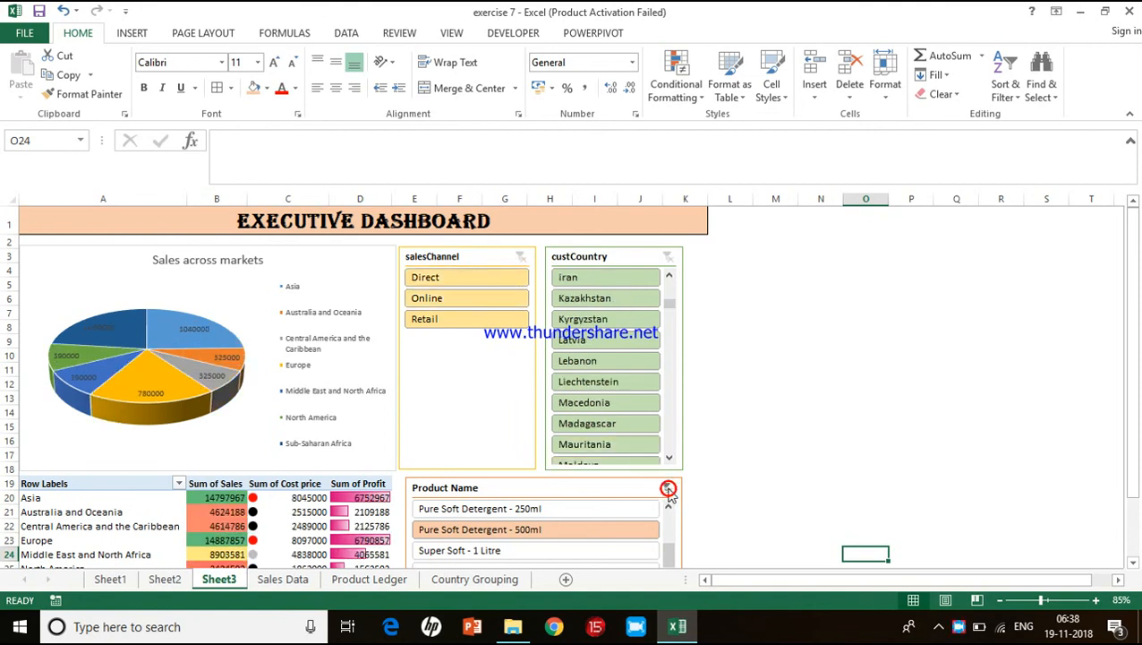
- Switch to Sheet1 and look over its Executive Dashboard
click(164, 579)
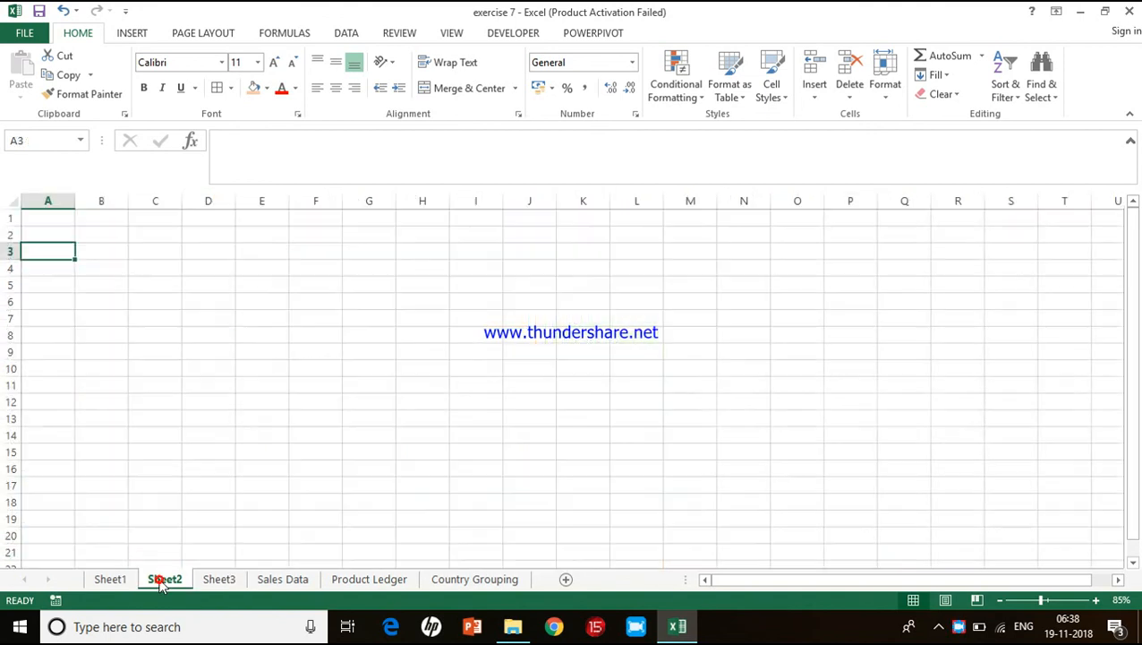
click(111, 579)
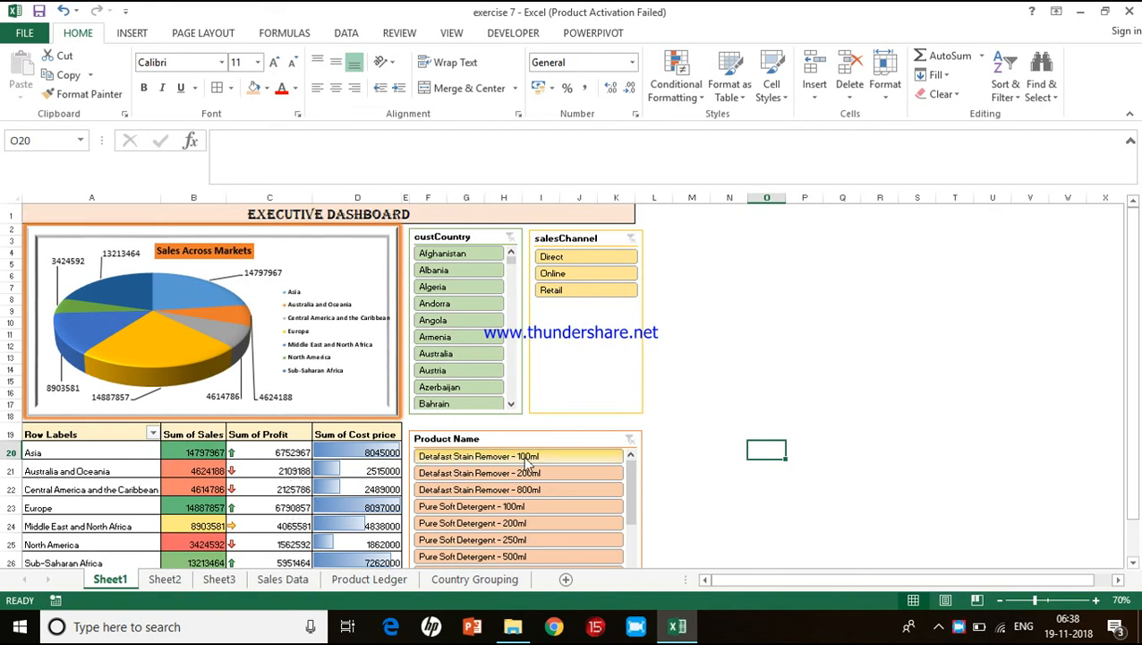
scroll(564, 474, down, 1)
scroll(562, 469, up, 1)
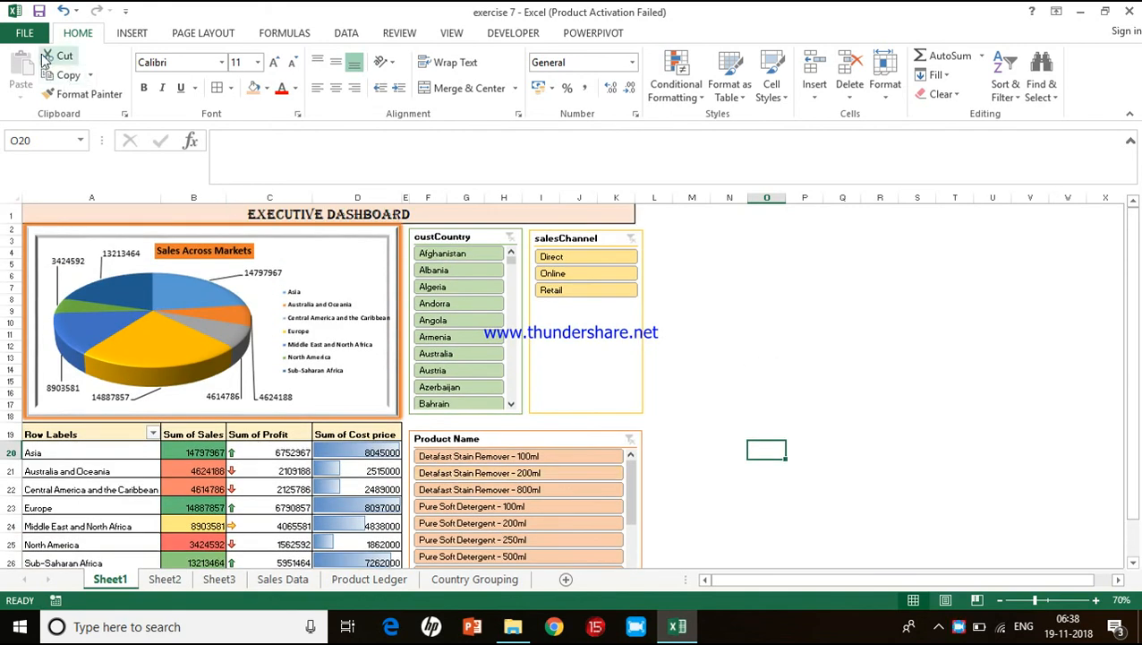
- Check the Sheet1 dashboard's page layout in the print preview and return to the worksheet
click(27, 34)
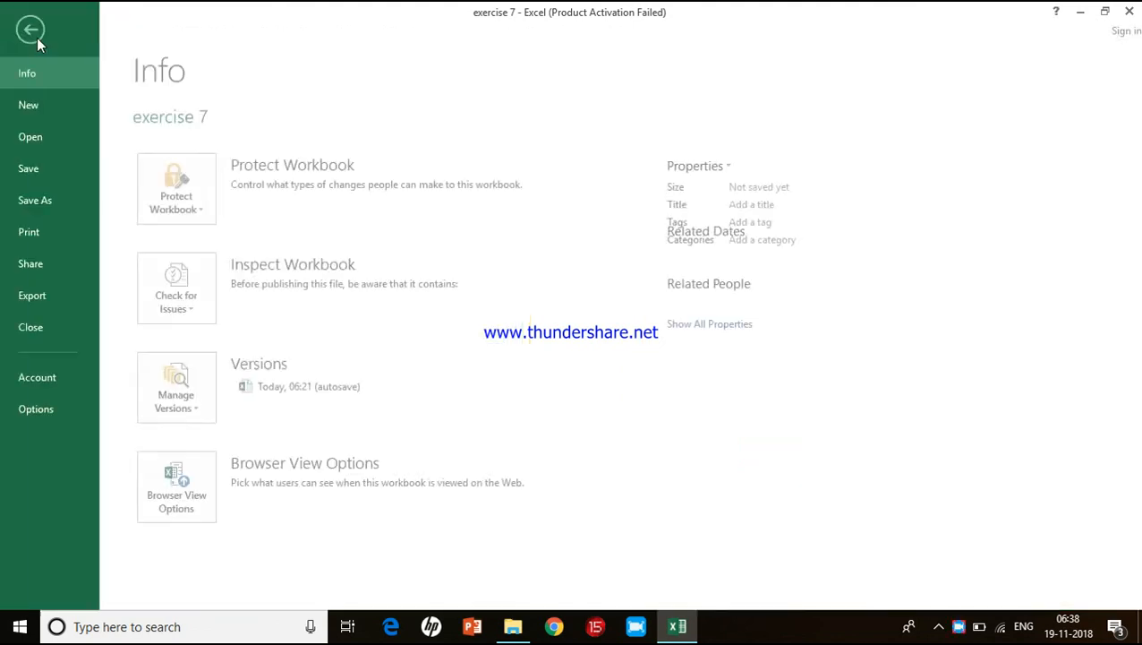
click(34, 235)
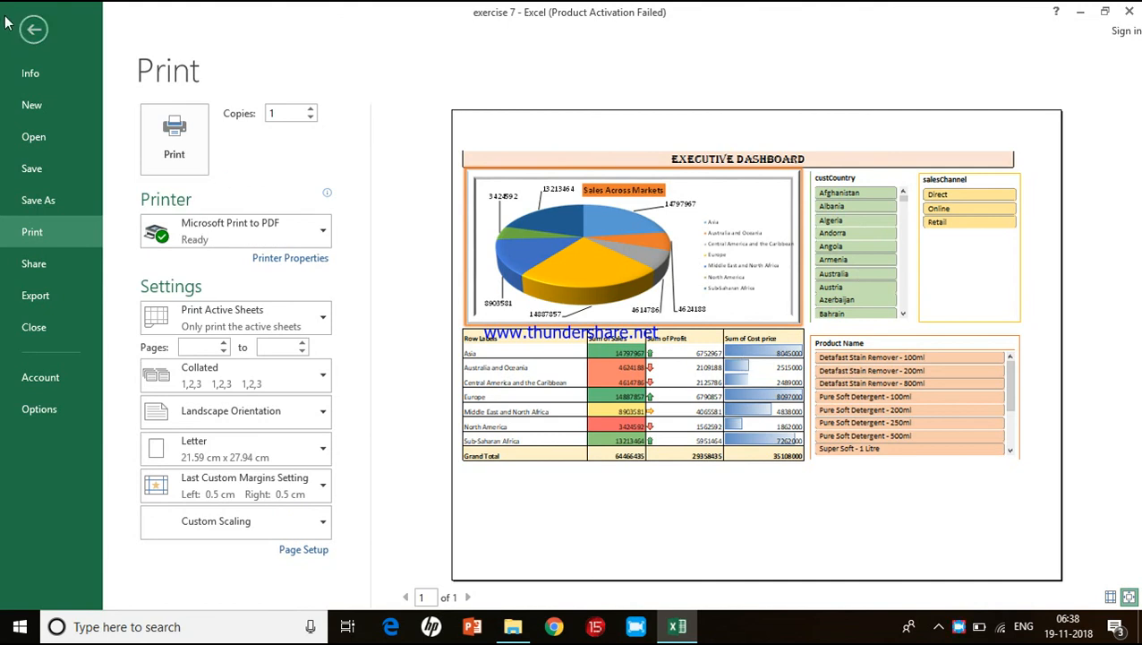
click(33, 30)
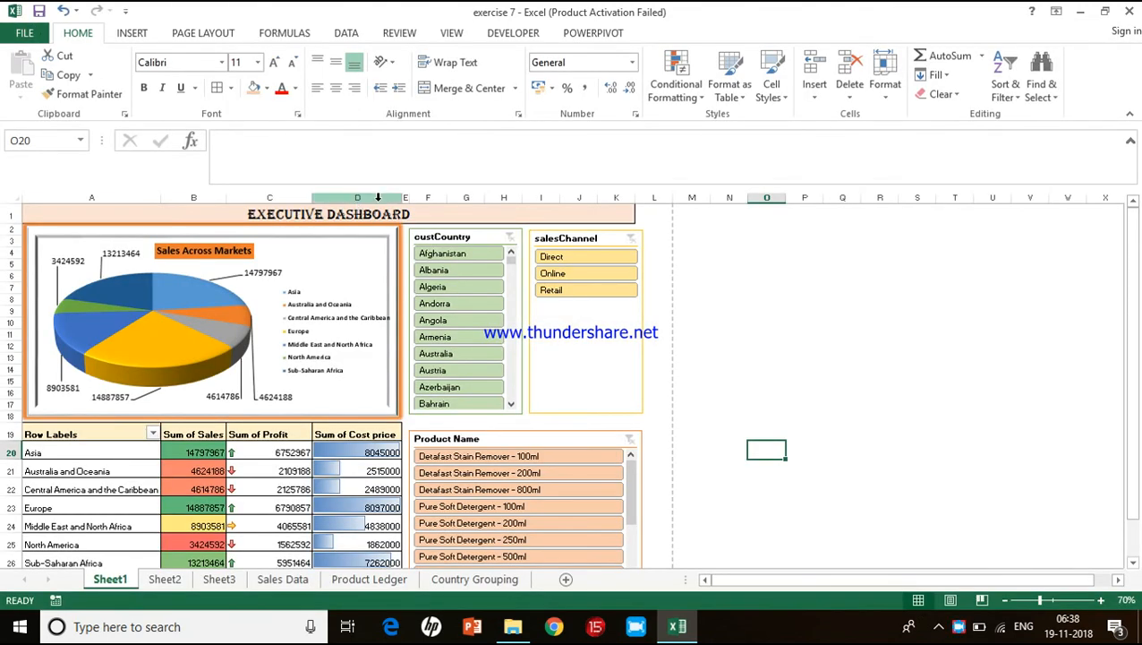
click(734, 312)
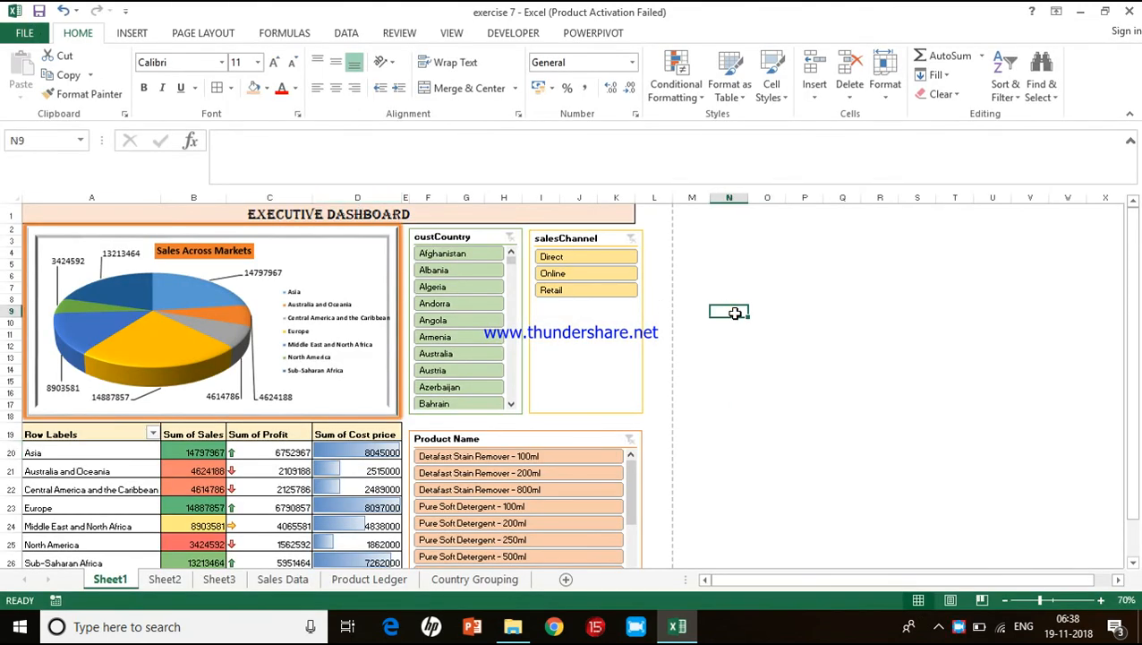